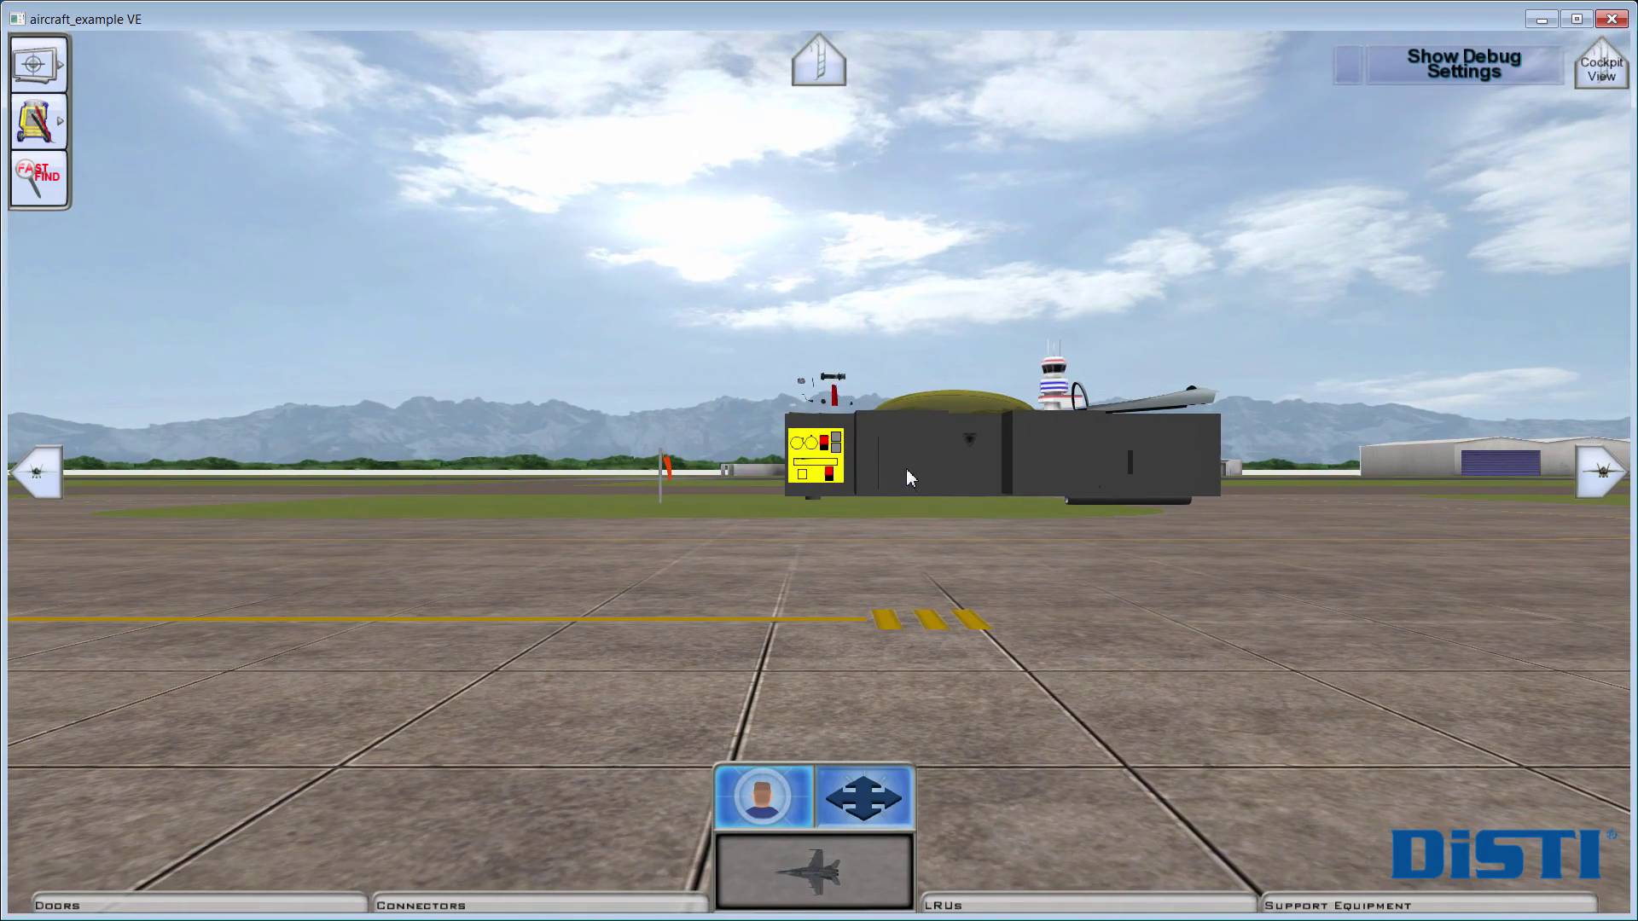
Step: Click the placeholder aircraft's door to bring up the Door 123 Open/Cancel prompt
click(906, 470)
Step: Choose Open in the Door 123 prompt so the door animates open
click(907, 440)
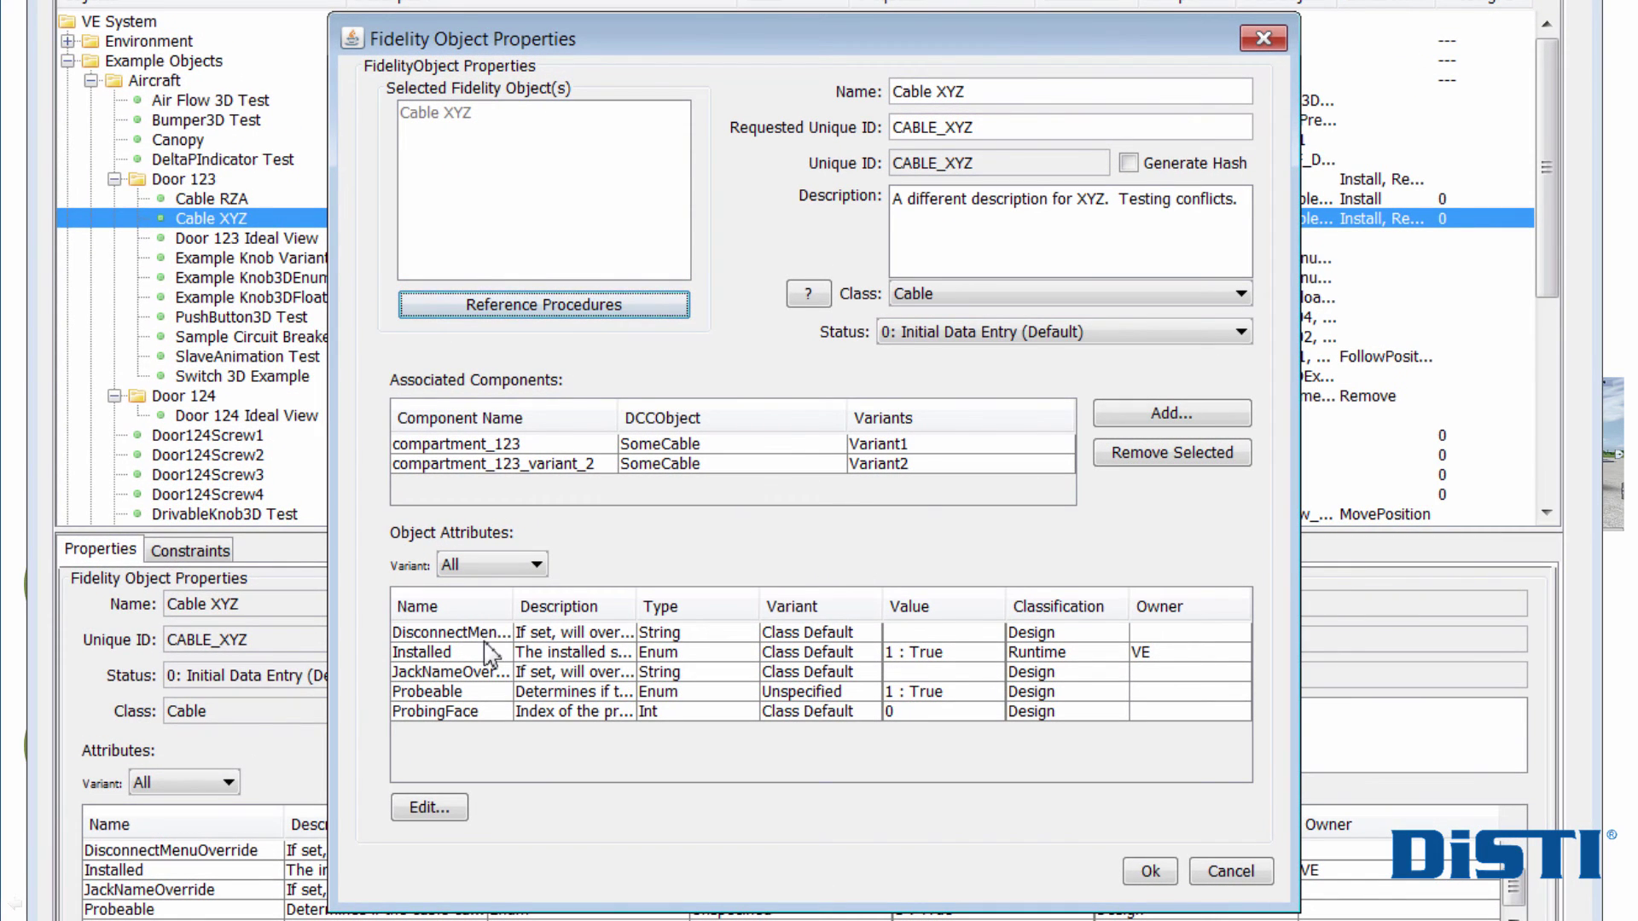
Step: Inspect Cable XYZ's Installed attribute and class list, then close its properties window
double_click(484, 651)
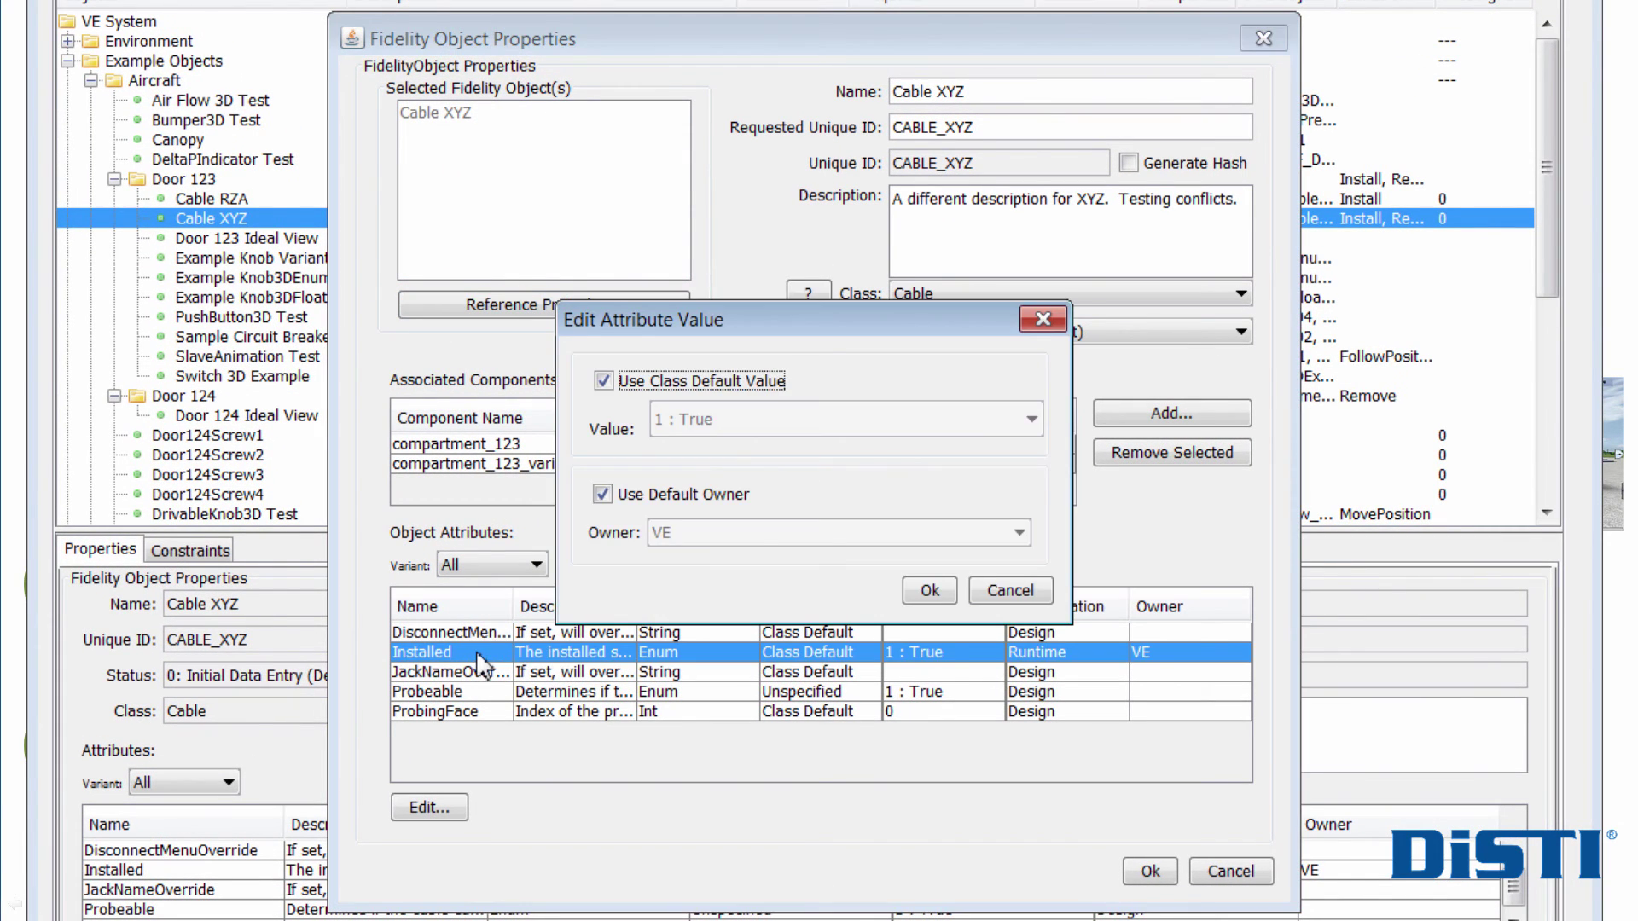
click(1028, 592)
click(1173, 296)
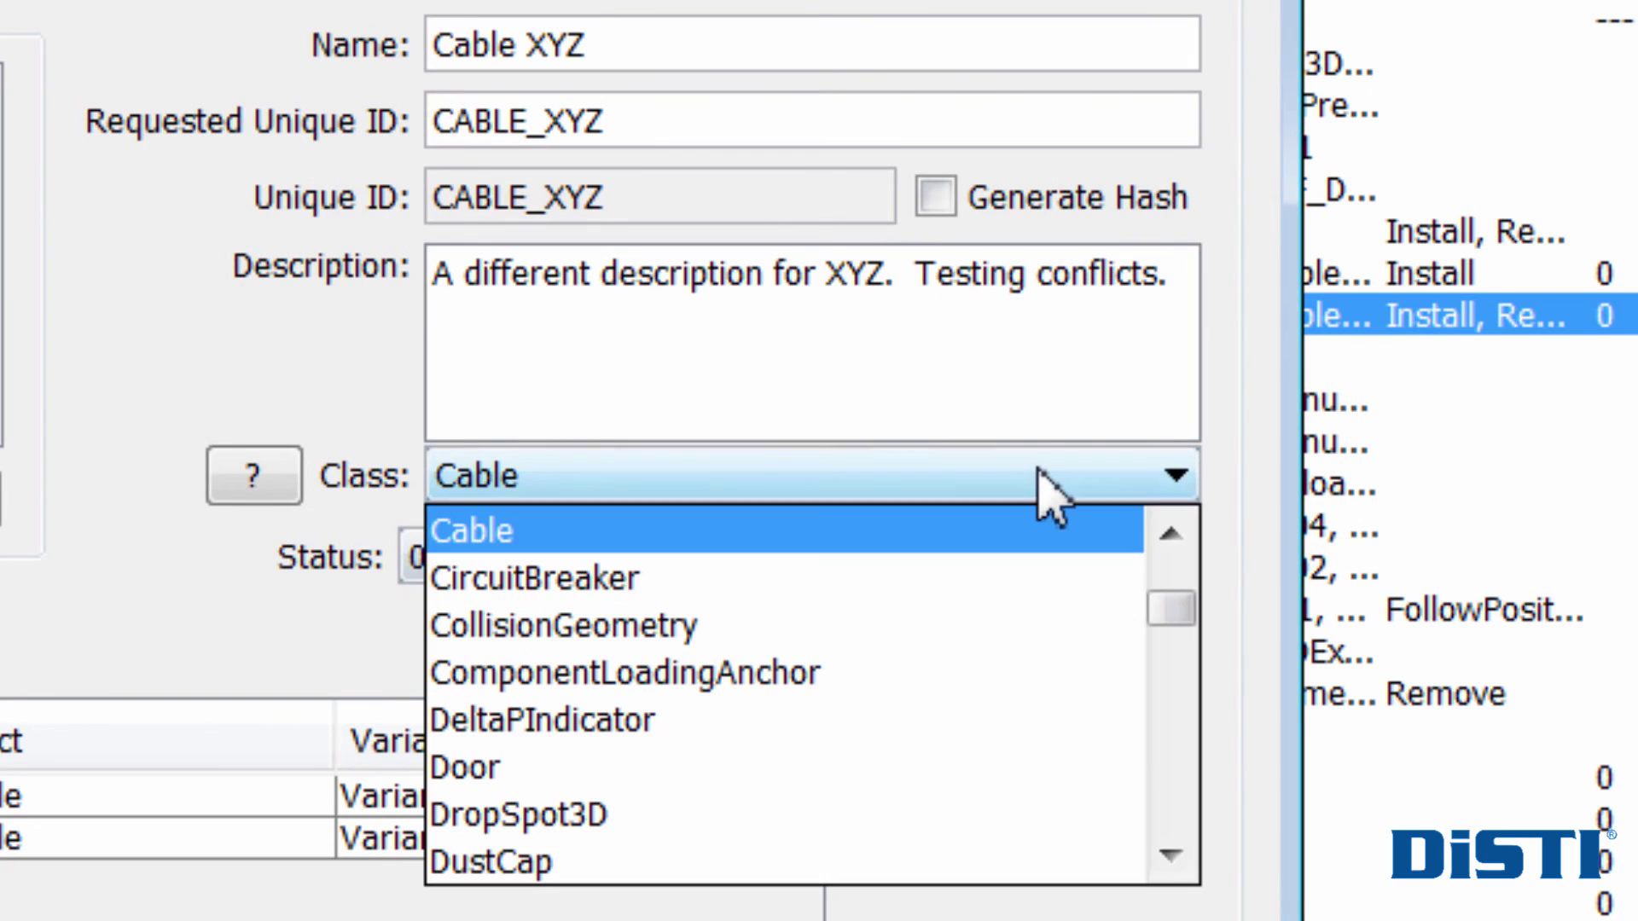
drag(1188, 607, 1171, 845)
click(1228, 797)
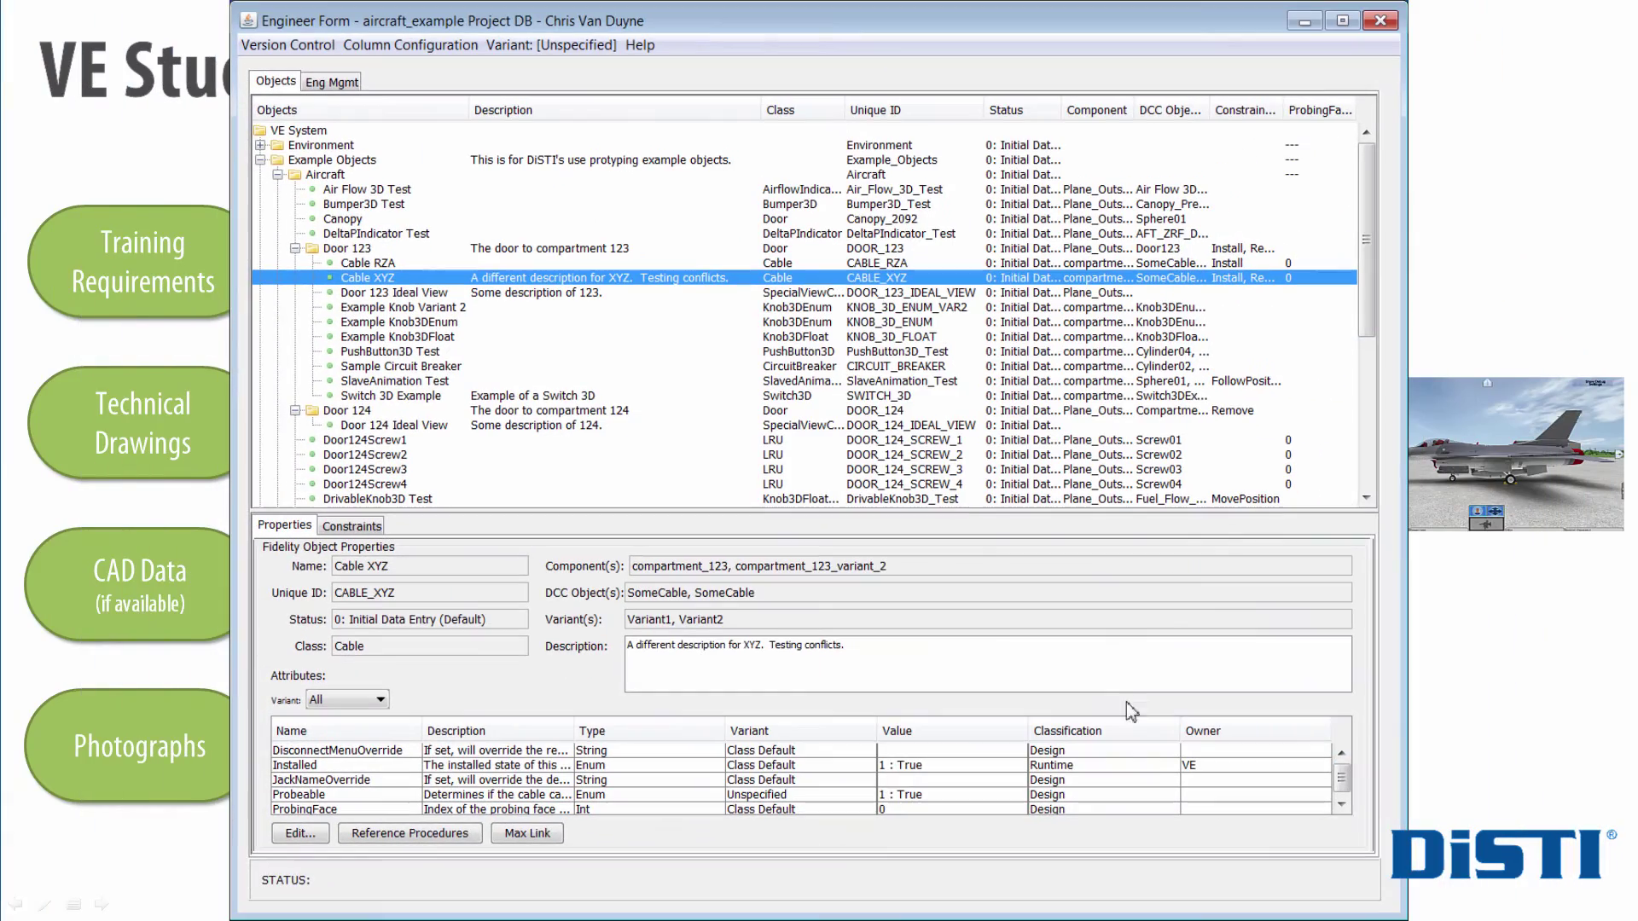
Step: Browse the Eng Mgmt Variants, Files (DSI, DCC), Components, Tess Params and Classes pages
click(332, 81)
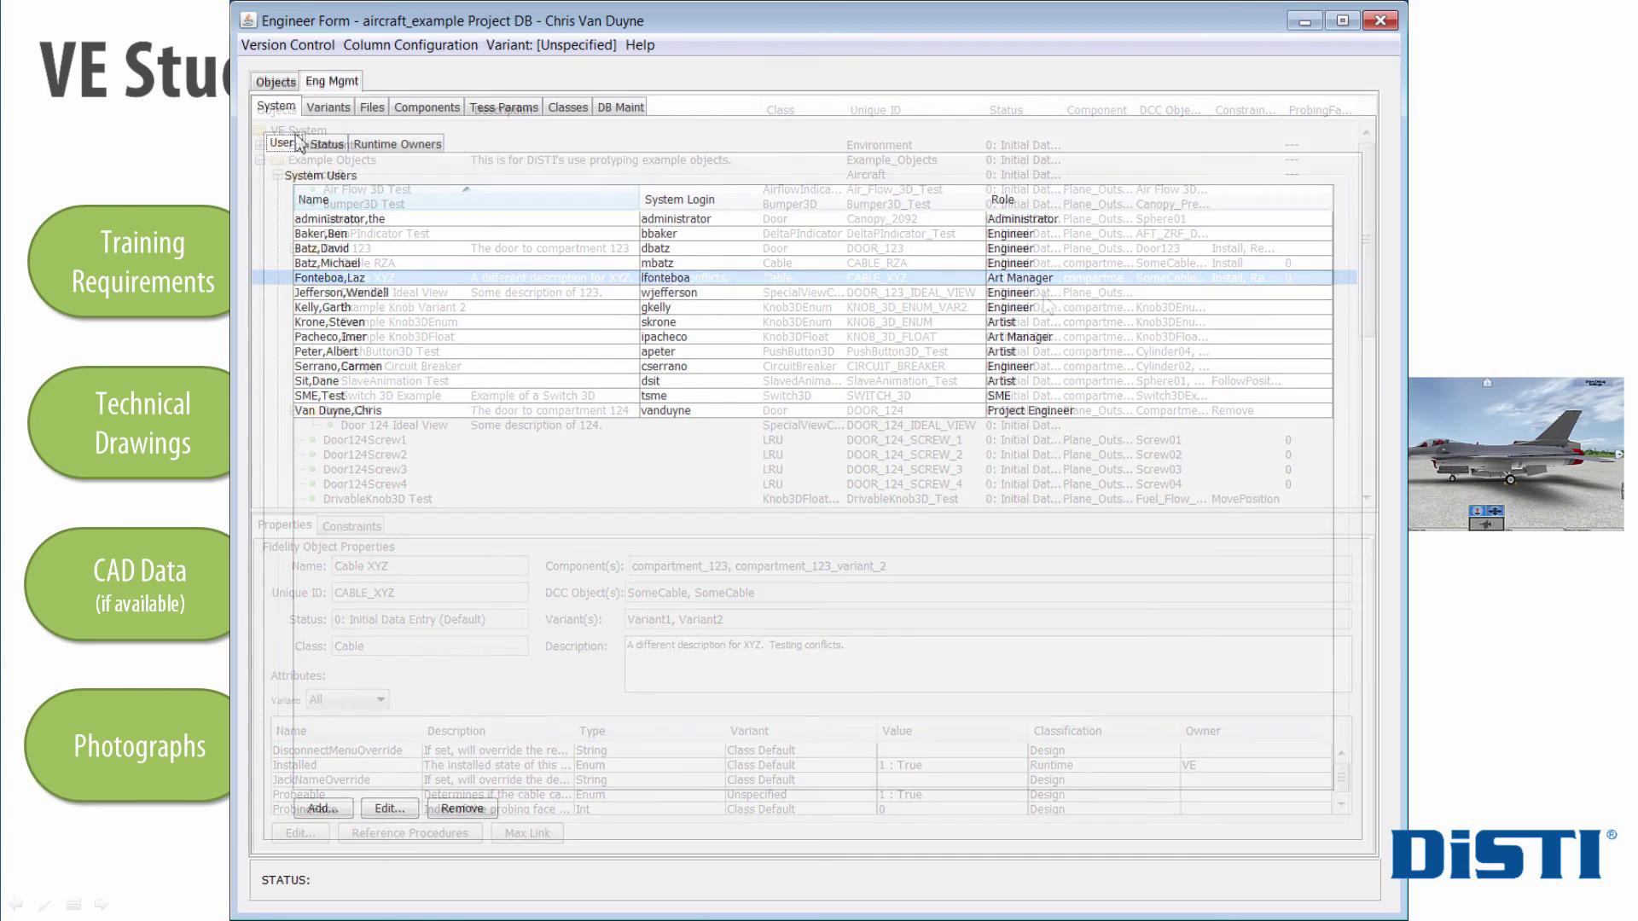
click(326, 109)
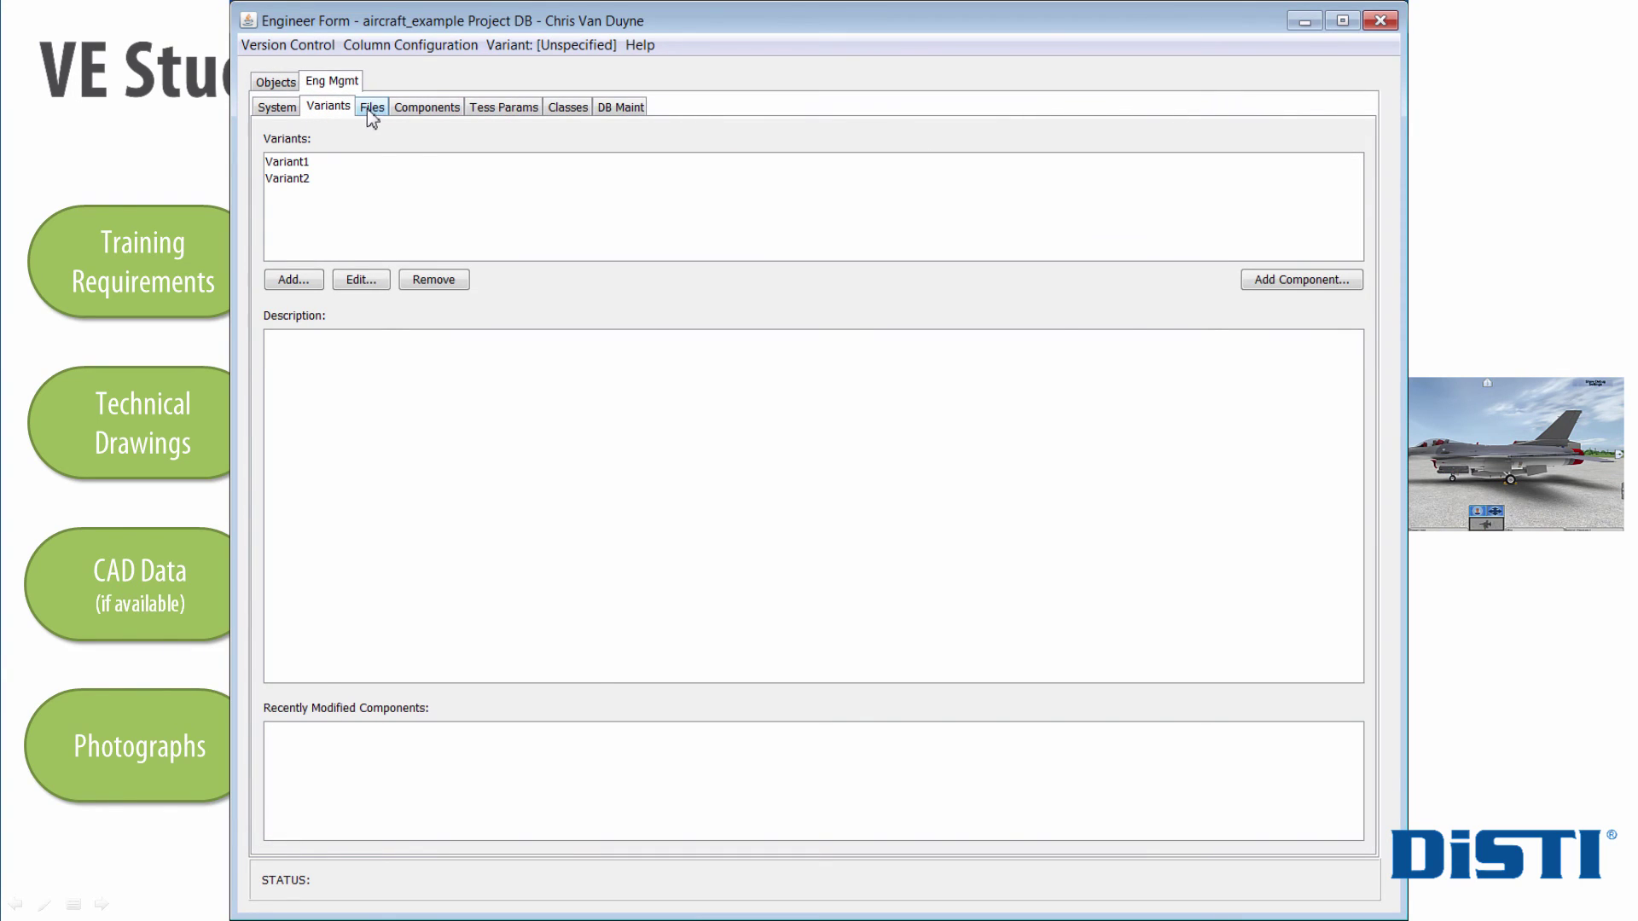
click(367, 111)
click(312, 144)
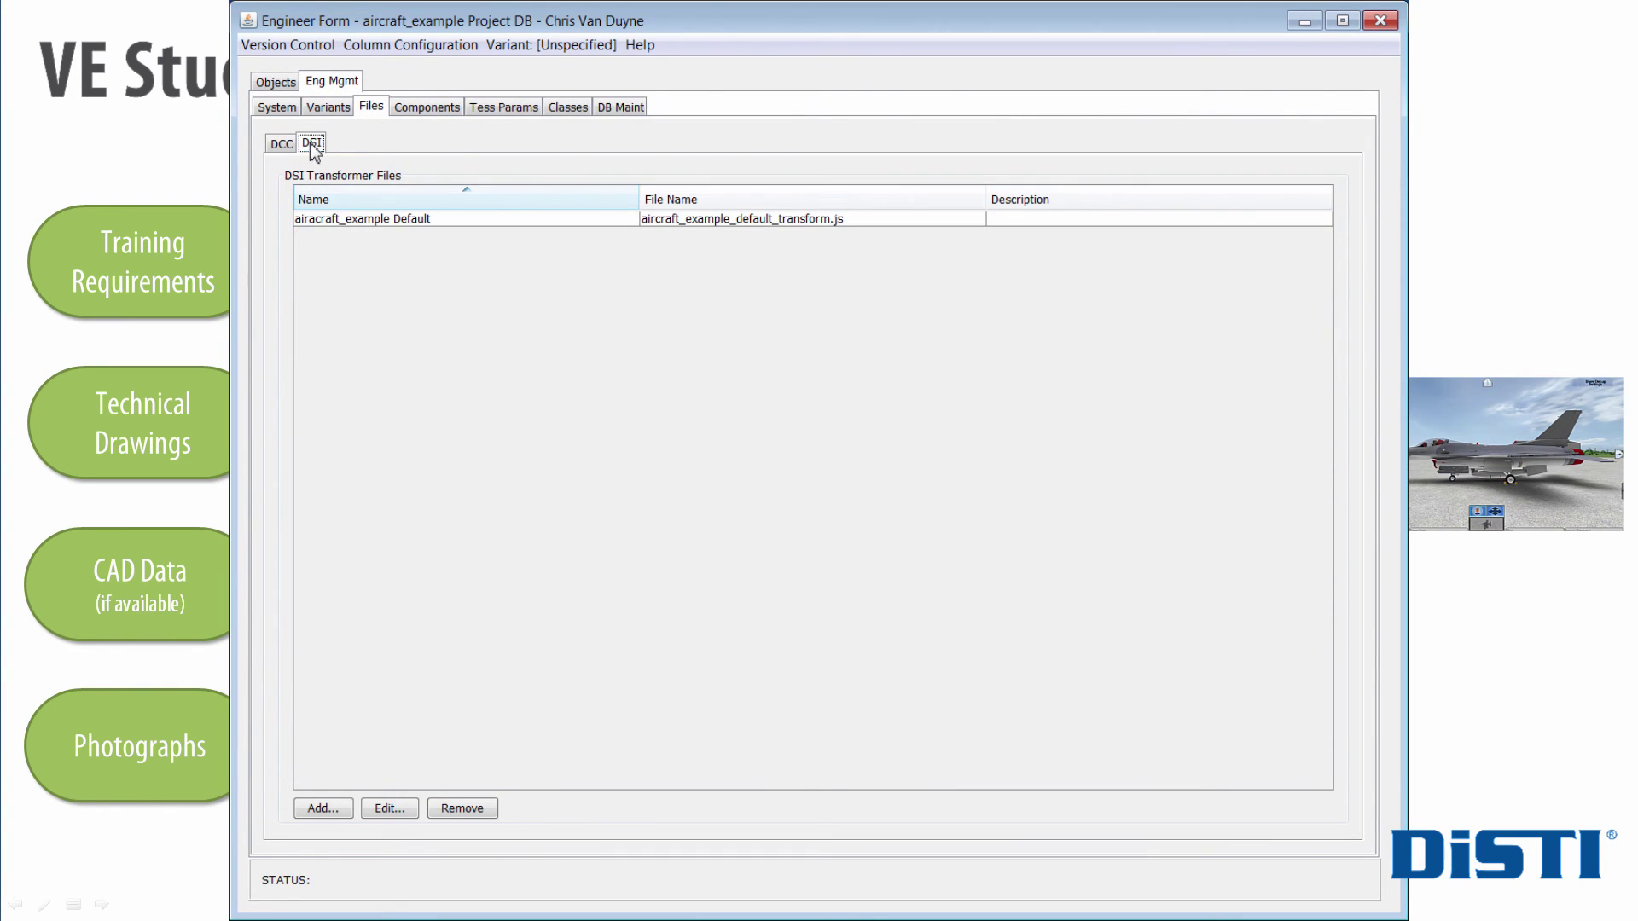
click(284, 146)
click(433, 106)
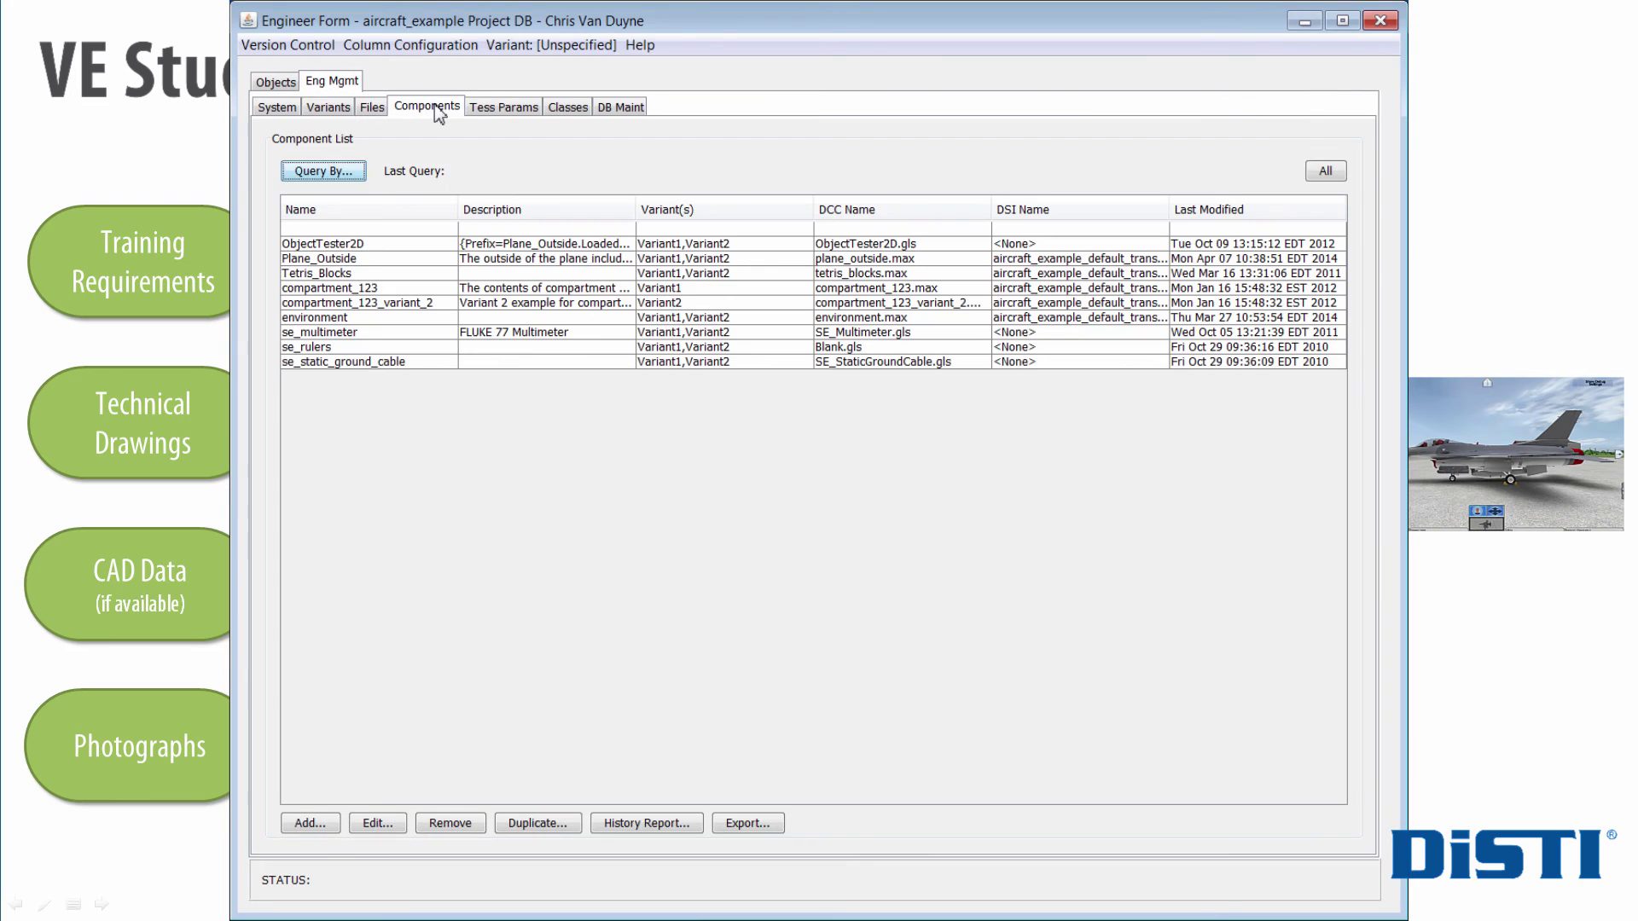
click(487, 109)
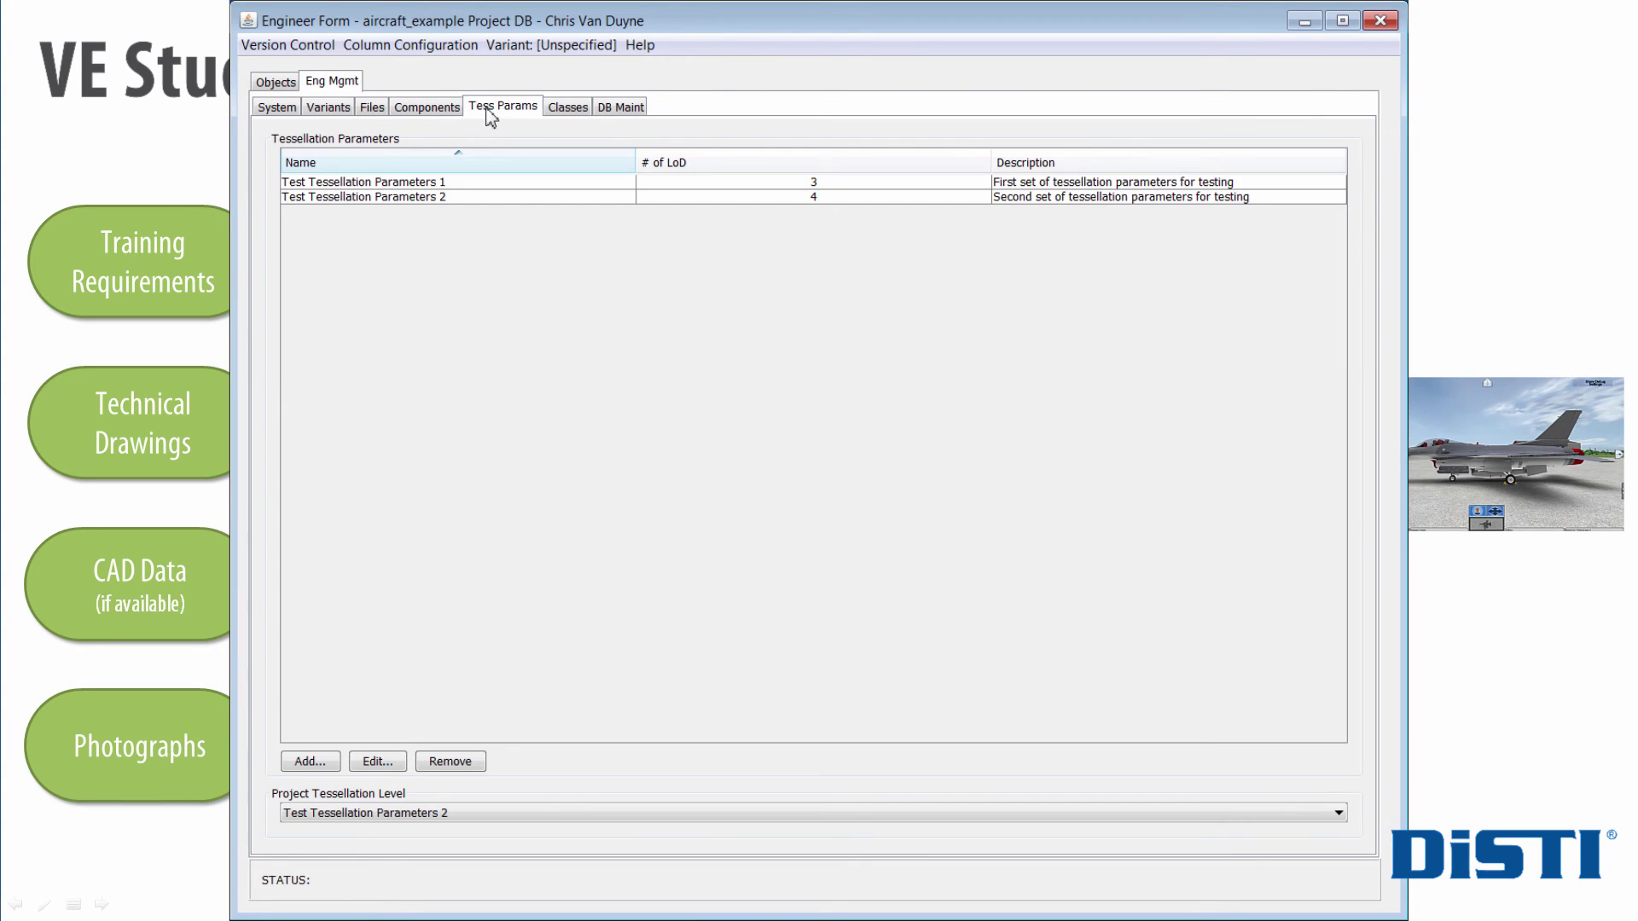
click(562, 110)
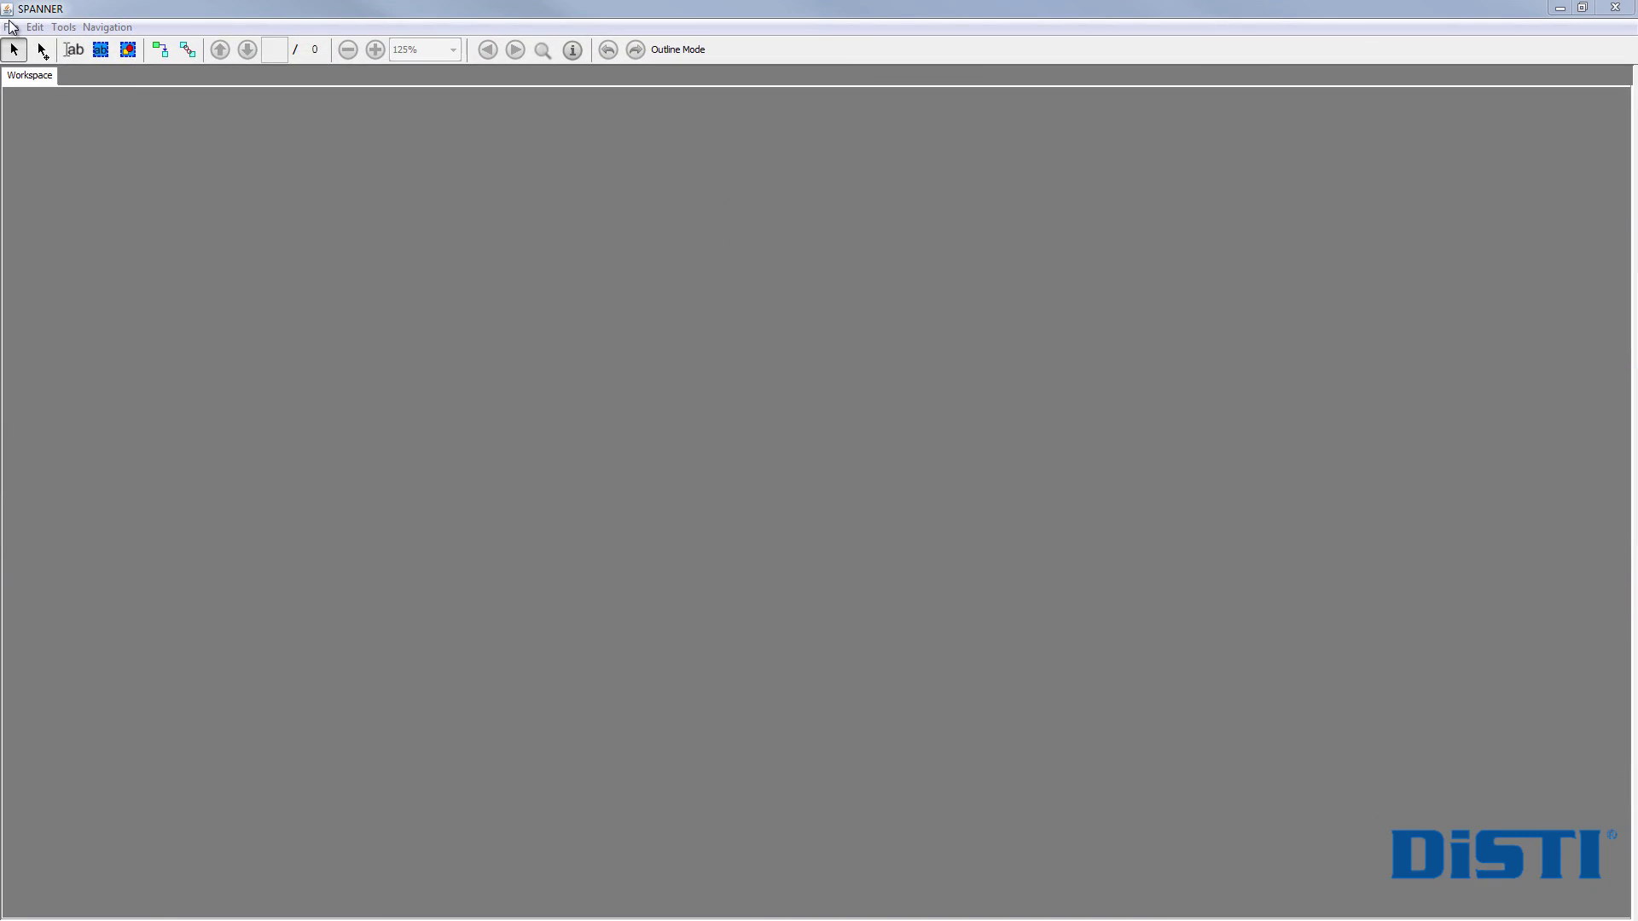
Step: Open F-16c Ground Power Procedure DEMO.pdf in SPANNER
click(215, 147)
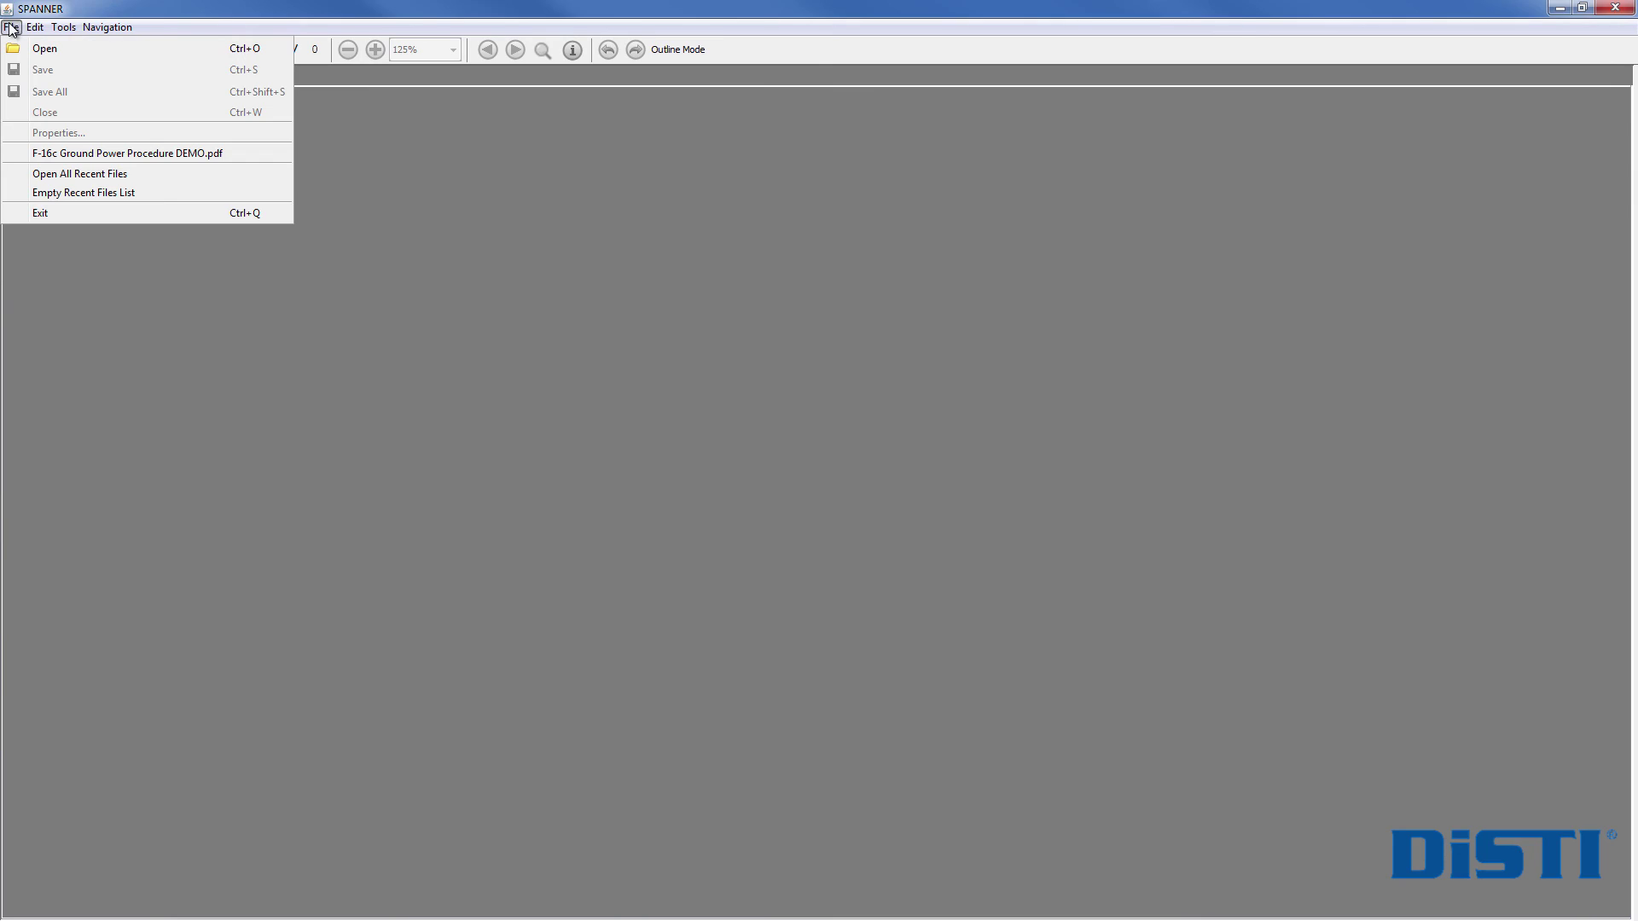
click(28, 49)
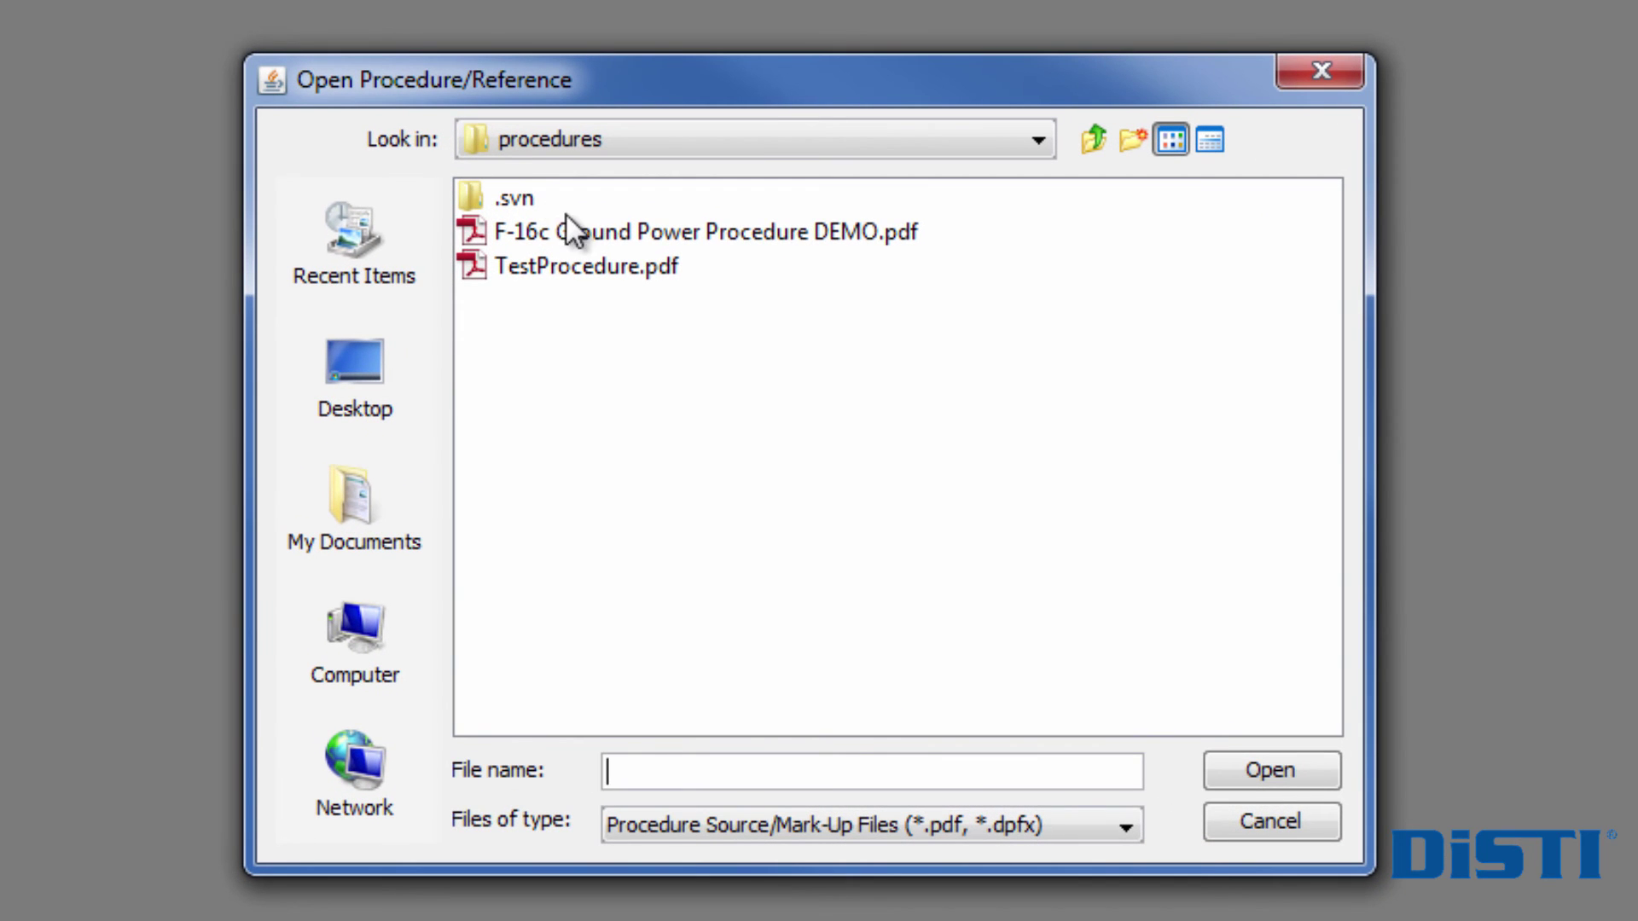
click(582, 232)
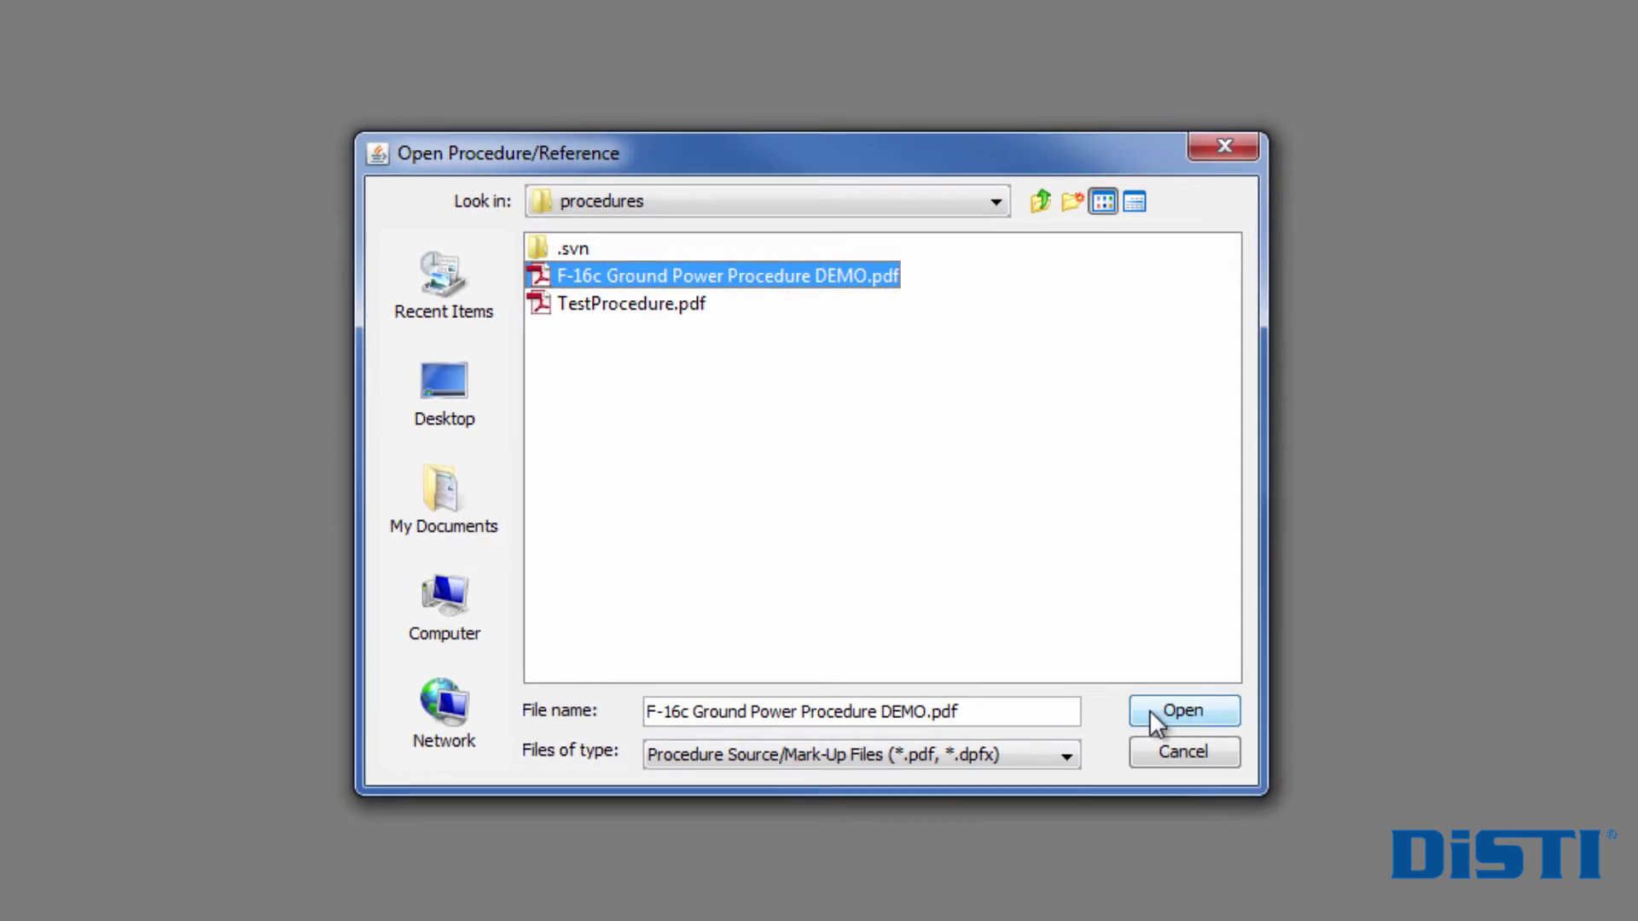
click(1271, 770)
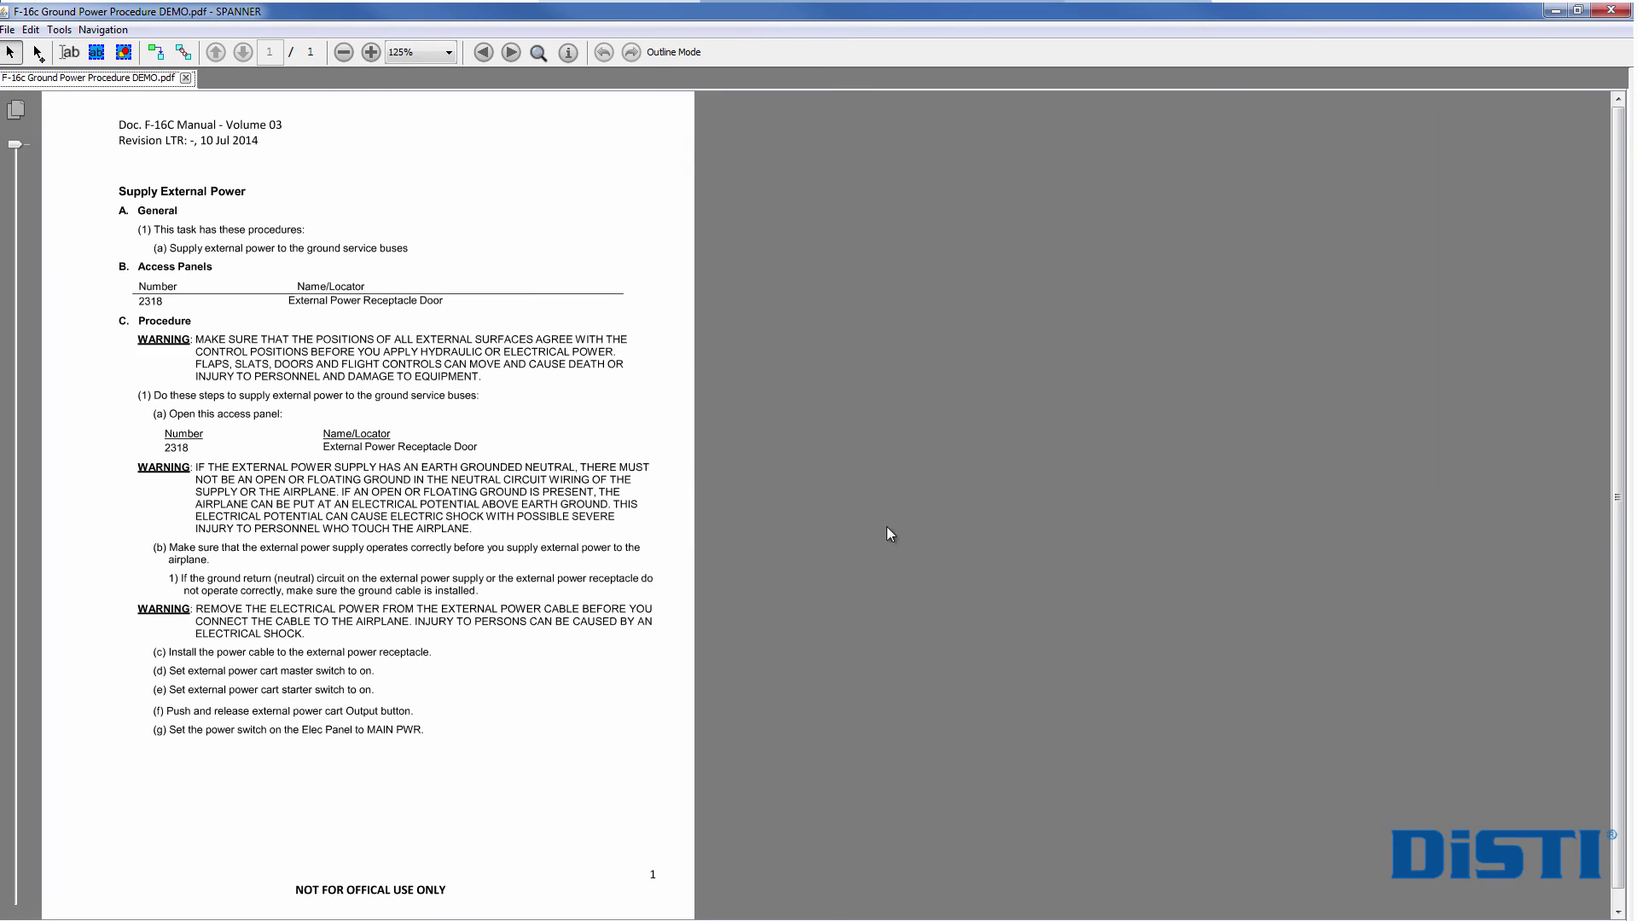
Step: Review the Analyze Dictionary keywords, including modifiers, in Preferences and close both dialogs
click(34, 29)
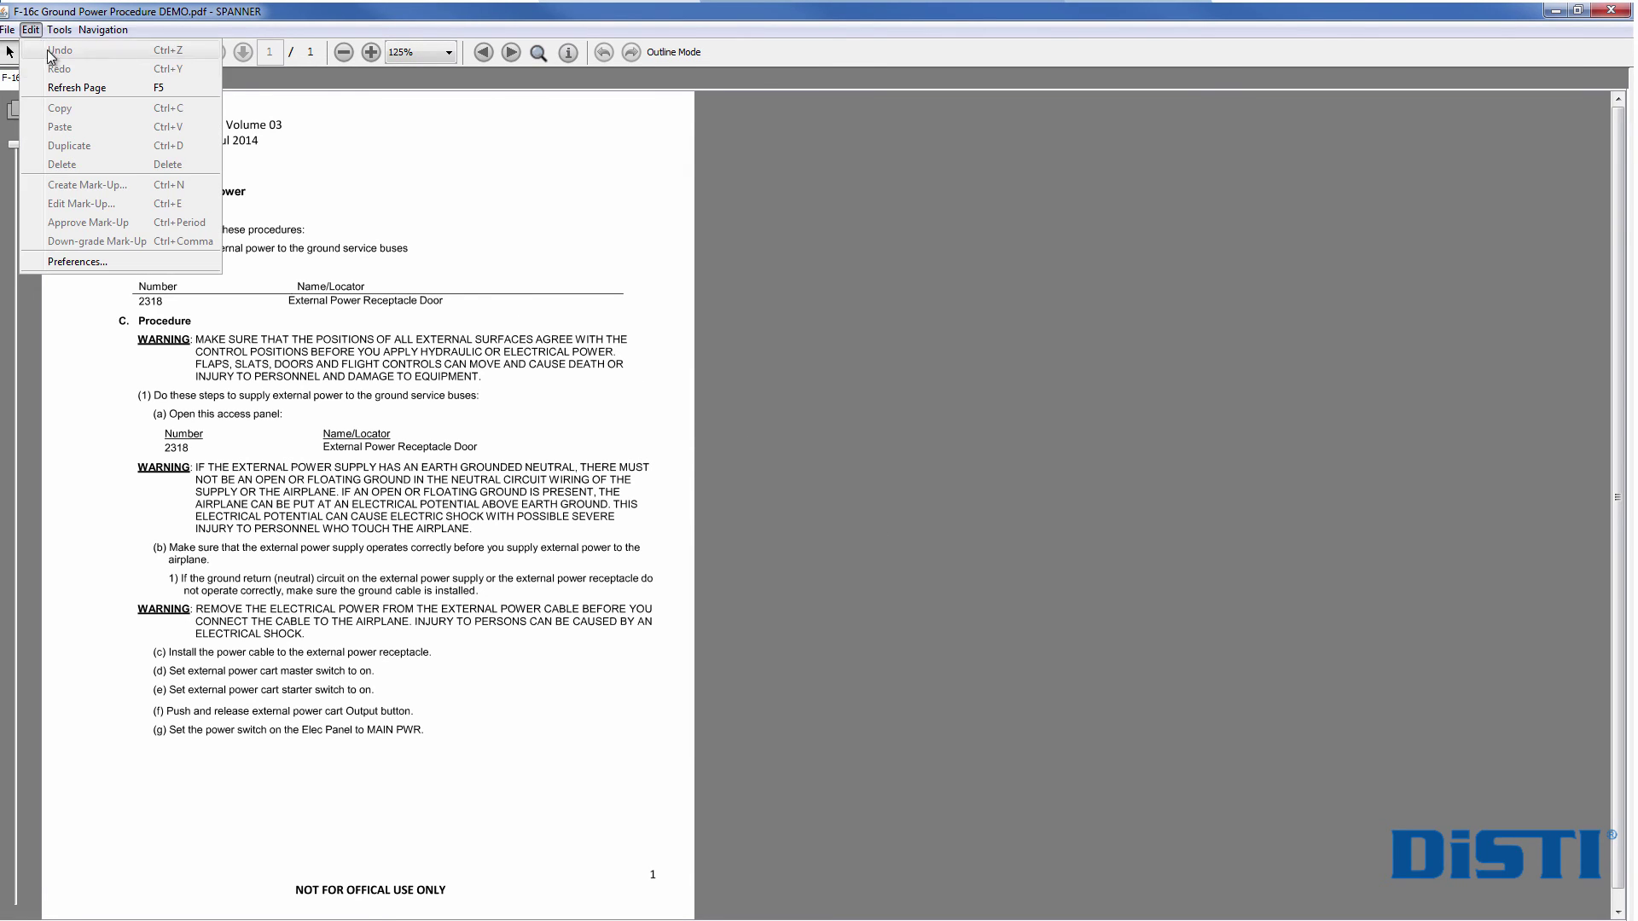
click(83, 266)
click(813, 374)
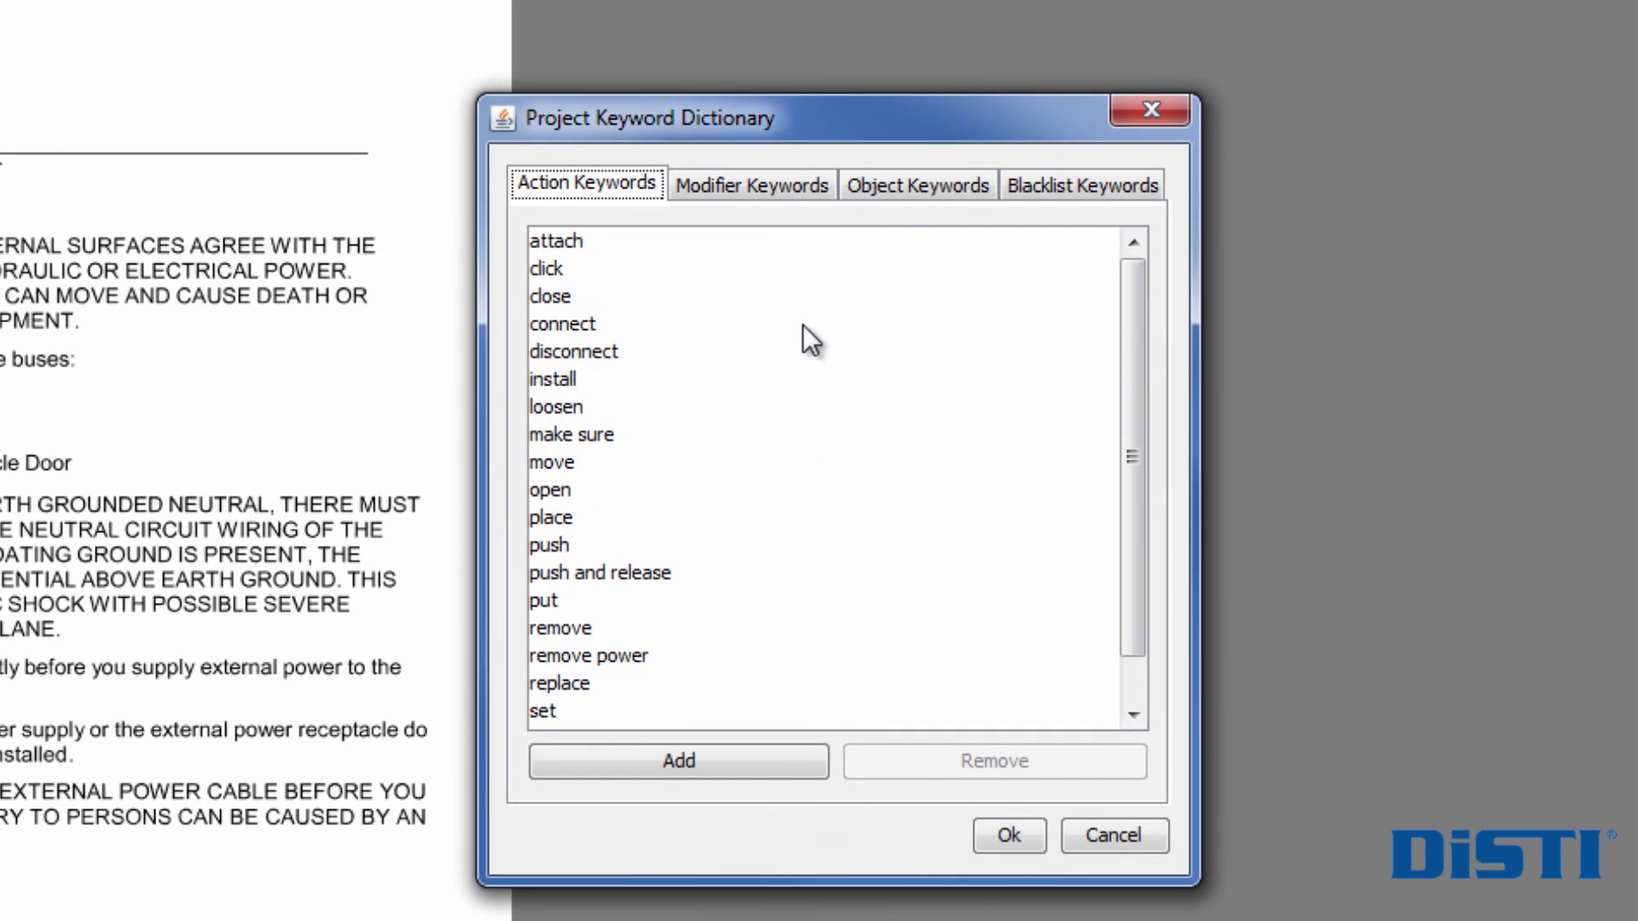
mouse_move(1140, 330)
mouse_down()
mouse_move(1141, 400)
mouse_move(1139, 317)
mouse_up()
click(780, 186)
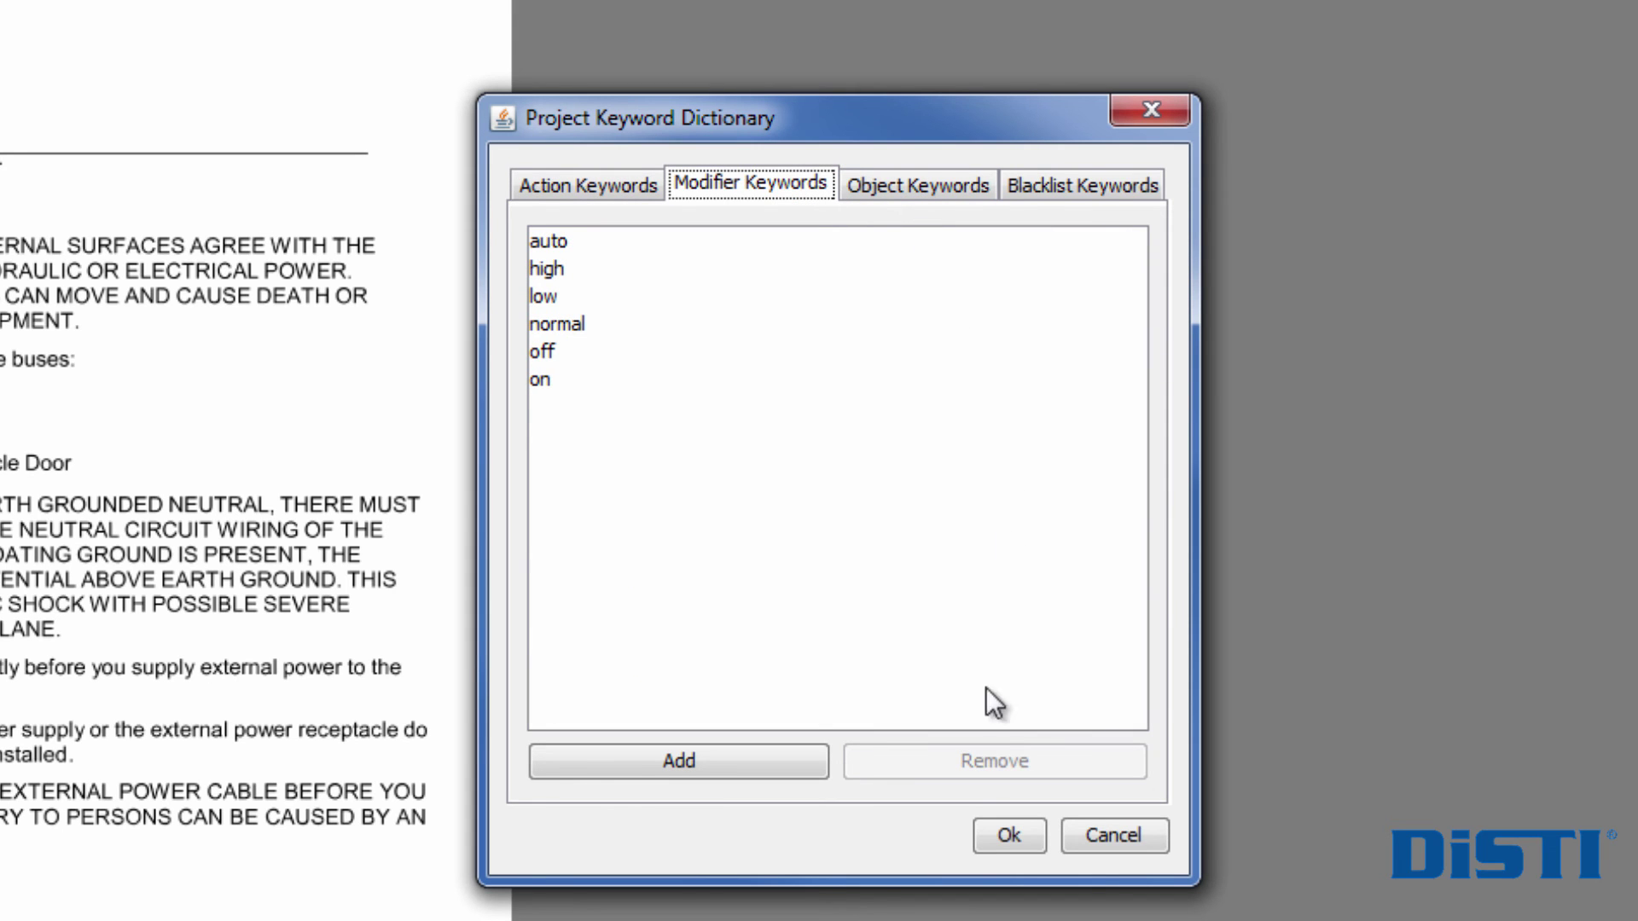
click(991, 844)
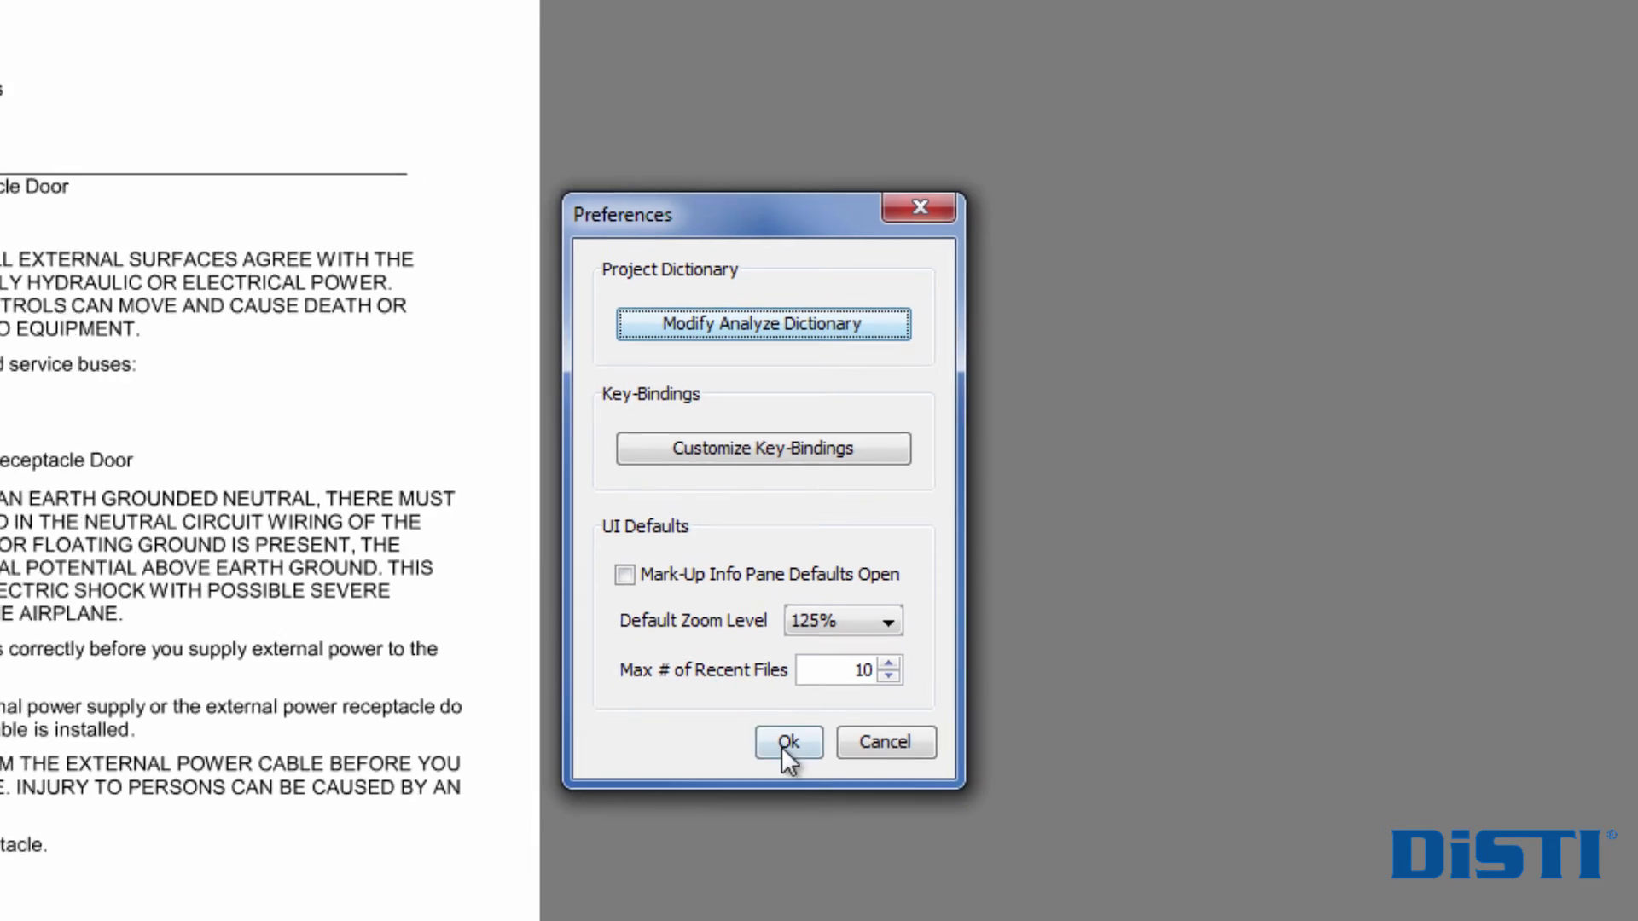
click(776, 768)
Step: Run Tools > Analyze on the ground power procedure
click(64, 26)
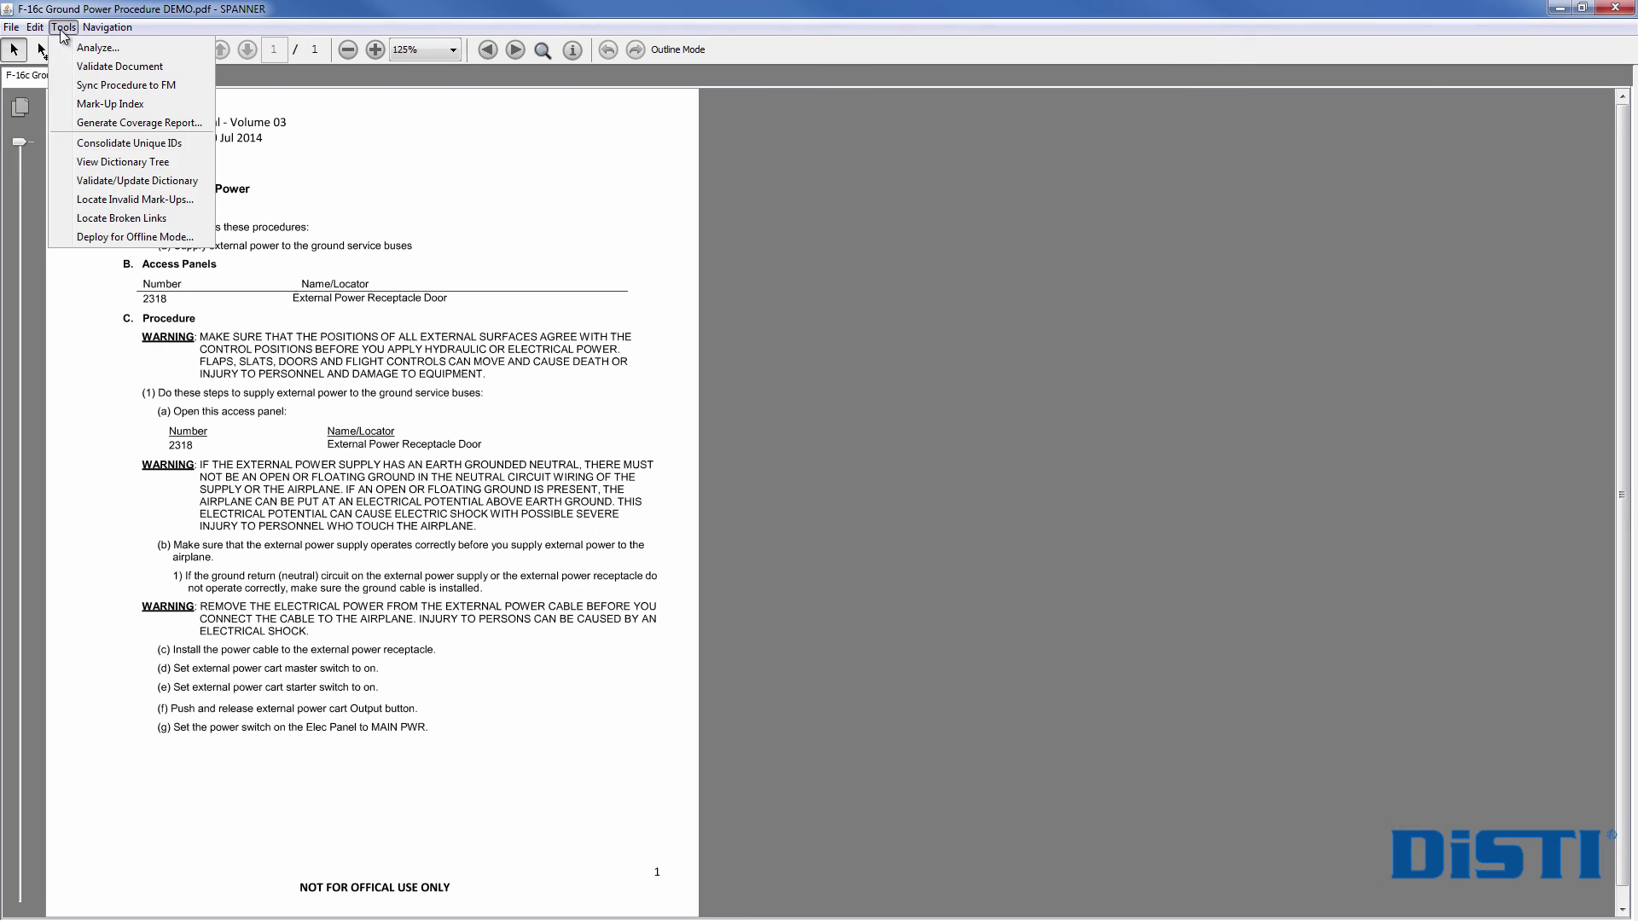
click(96, 48)
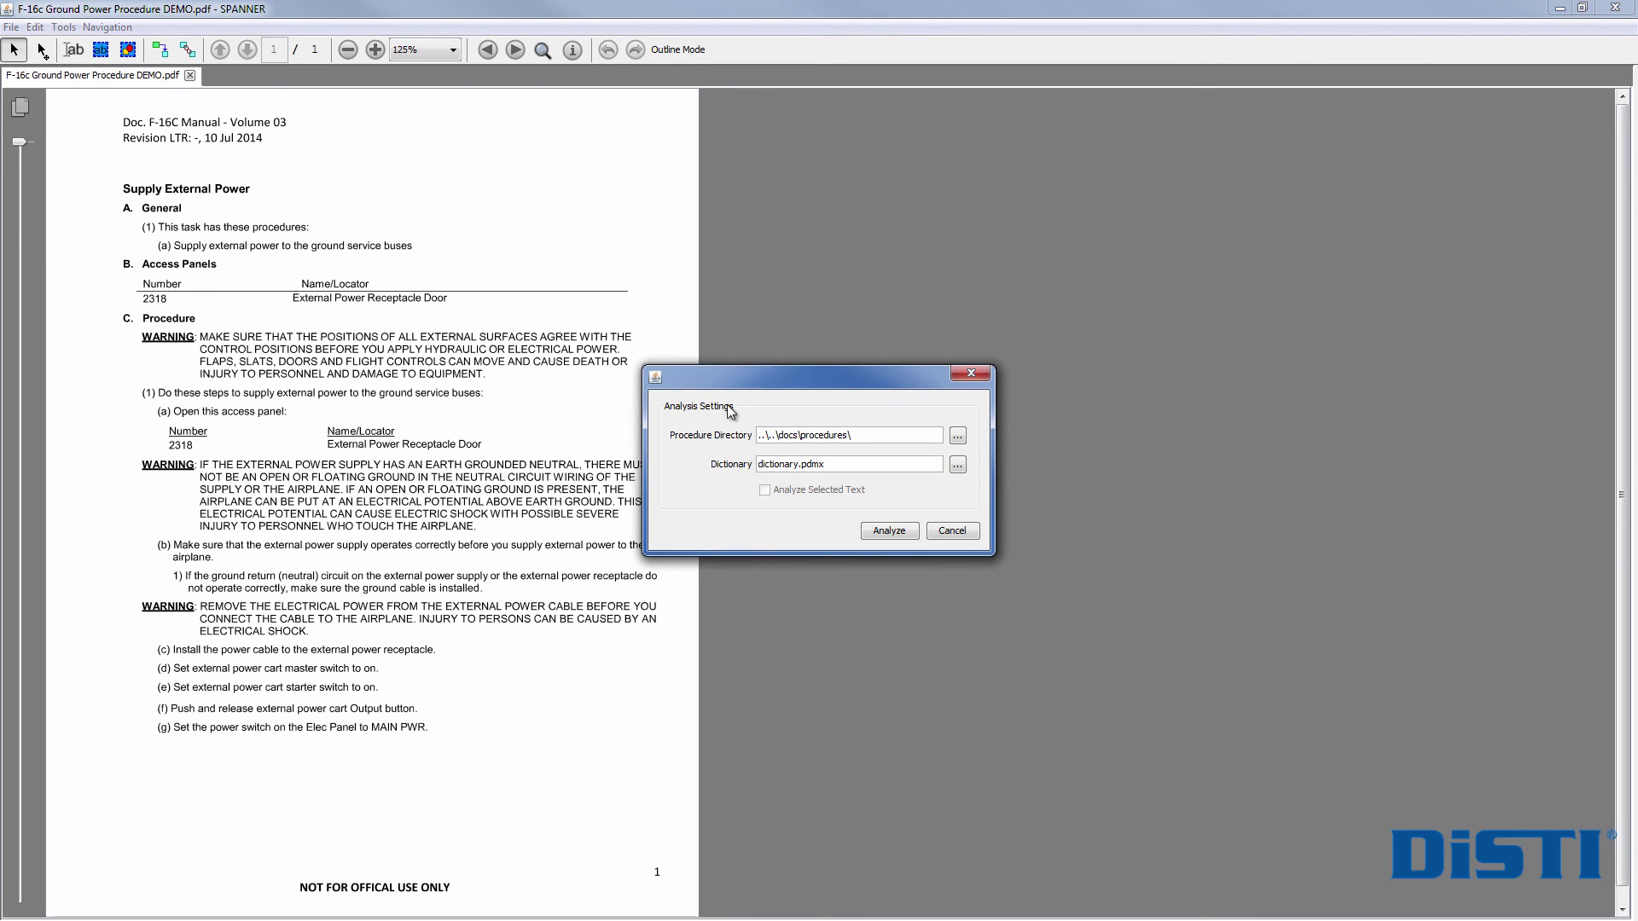
click(880, 531)
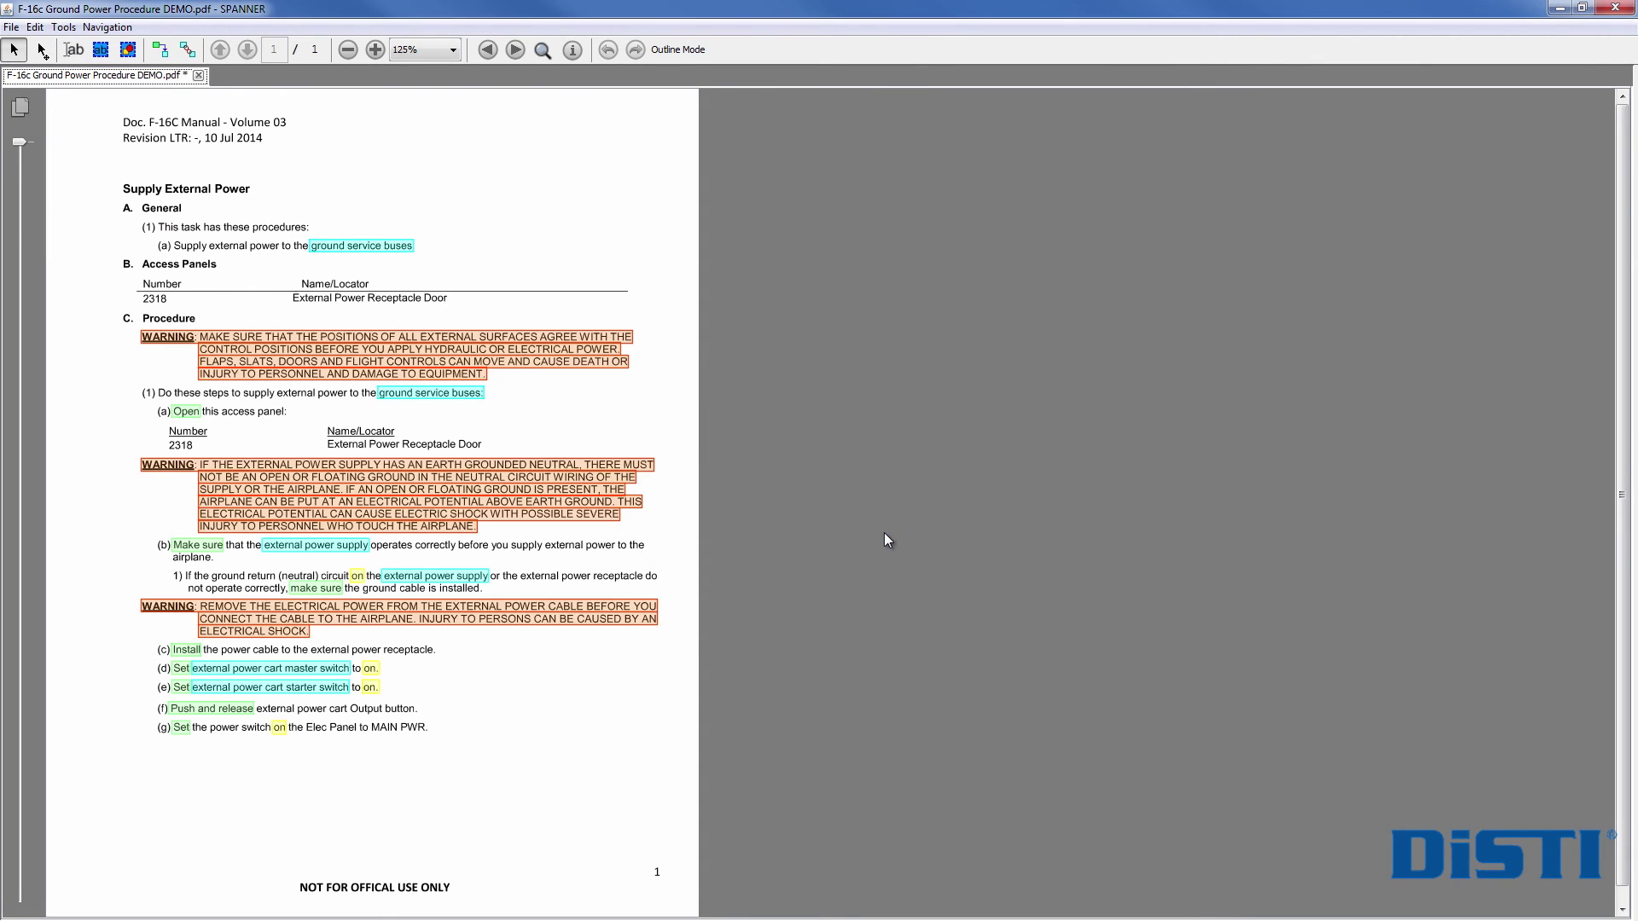
Step: Inspect the 'ground service buses' and first WARNING mark-ups, leaving both unchanged
double_click(325, 252)
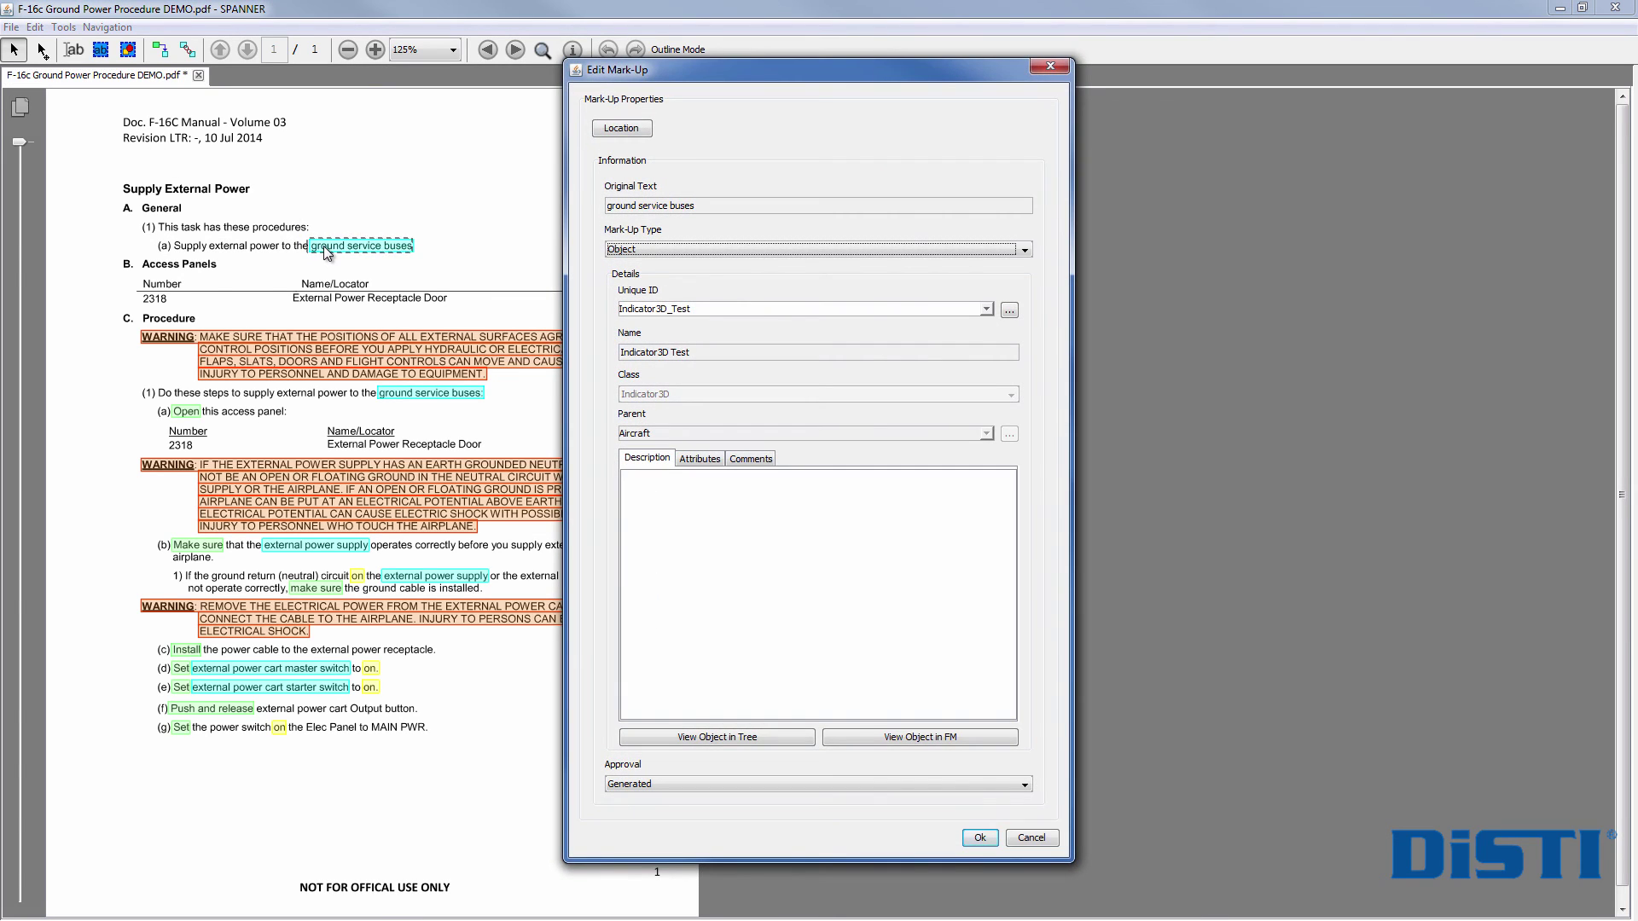
click(979, 837)
double_click(422, 354)
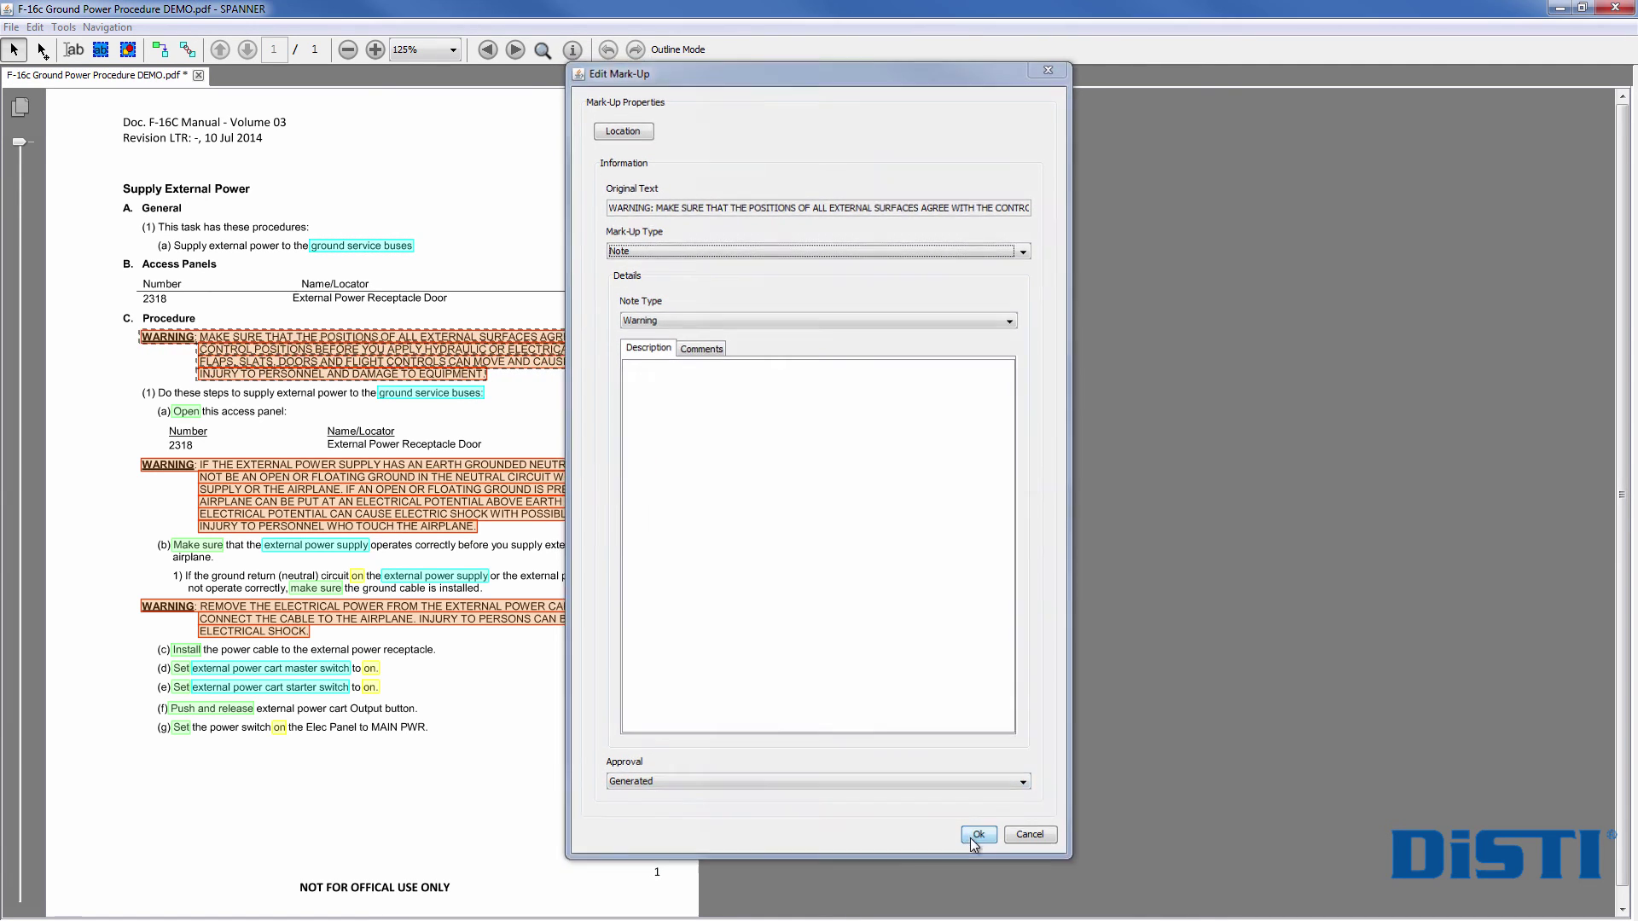
click(979, 837)
click(75, 51)
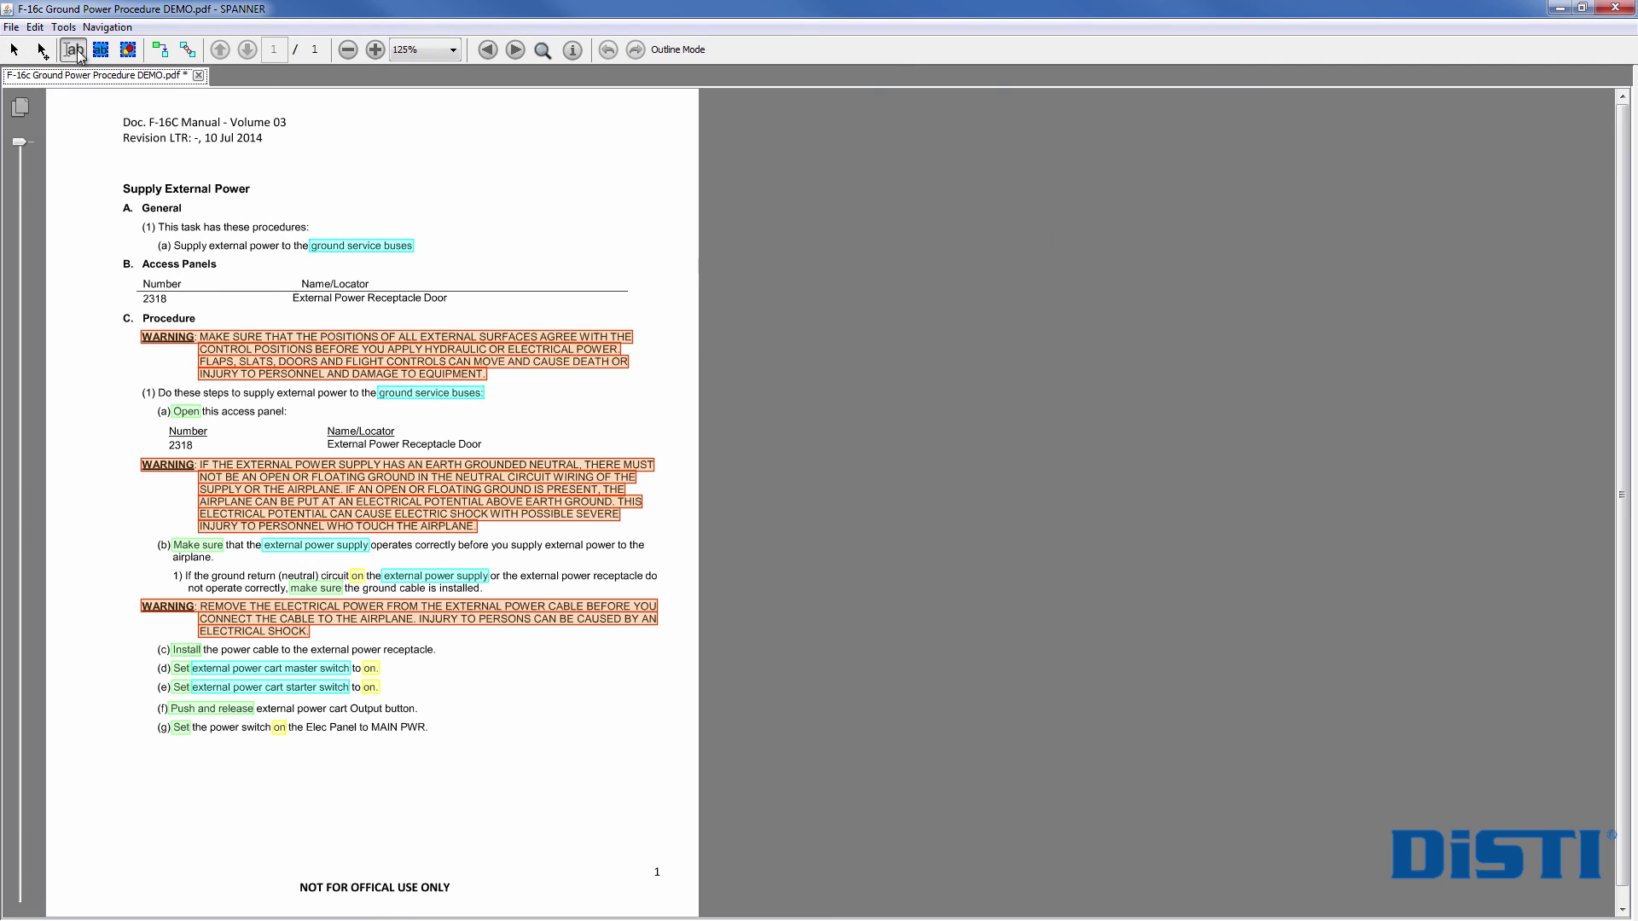
Step: Start an object mark-up on the '2318 External Power Receptacle Door' text and browse to Aircraft
drag(293, 299, 418, 308)
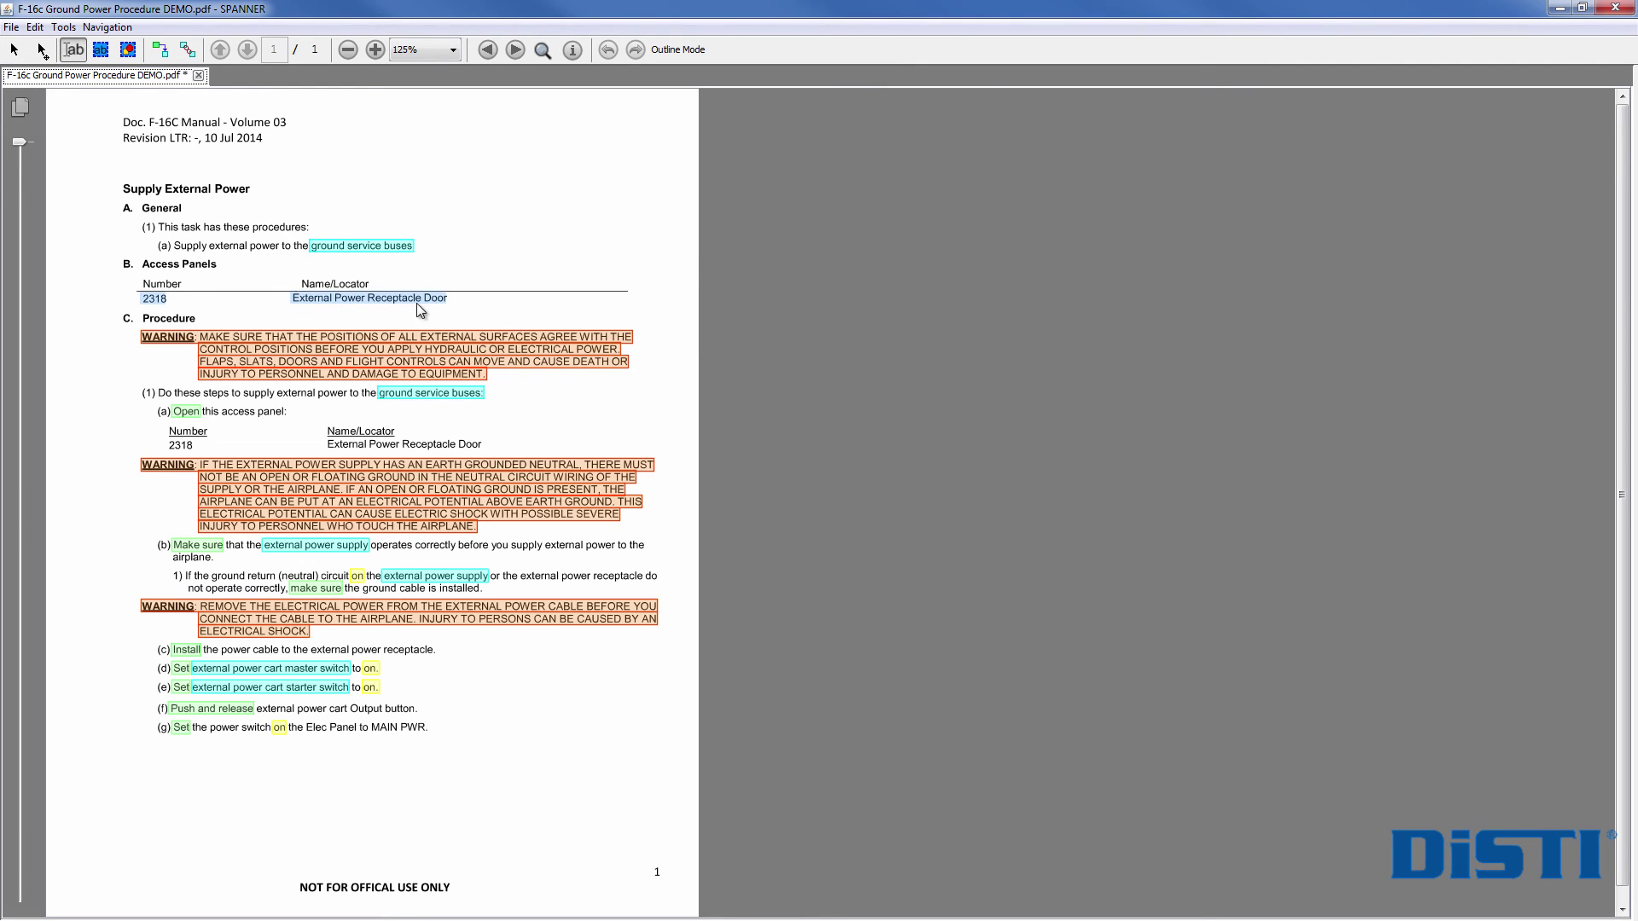
right_click(433, 297)
click(469, 311)
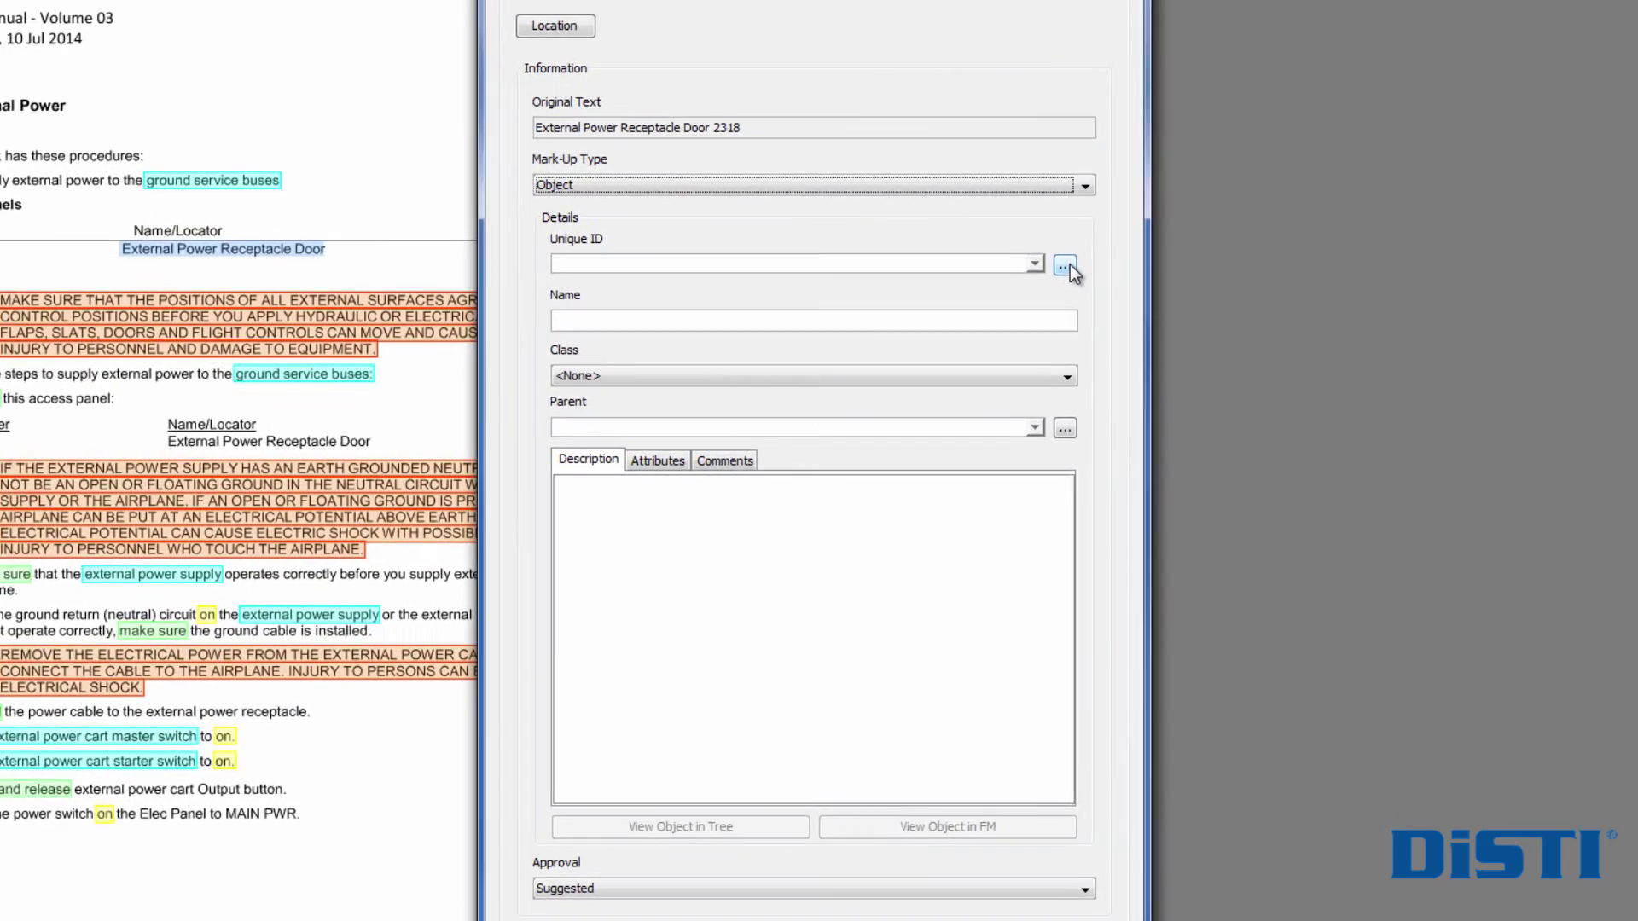
click(1065, 267)
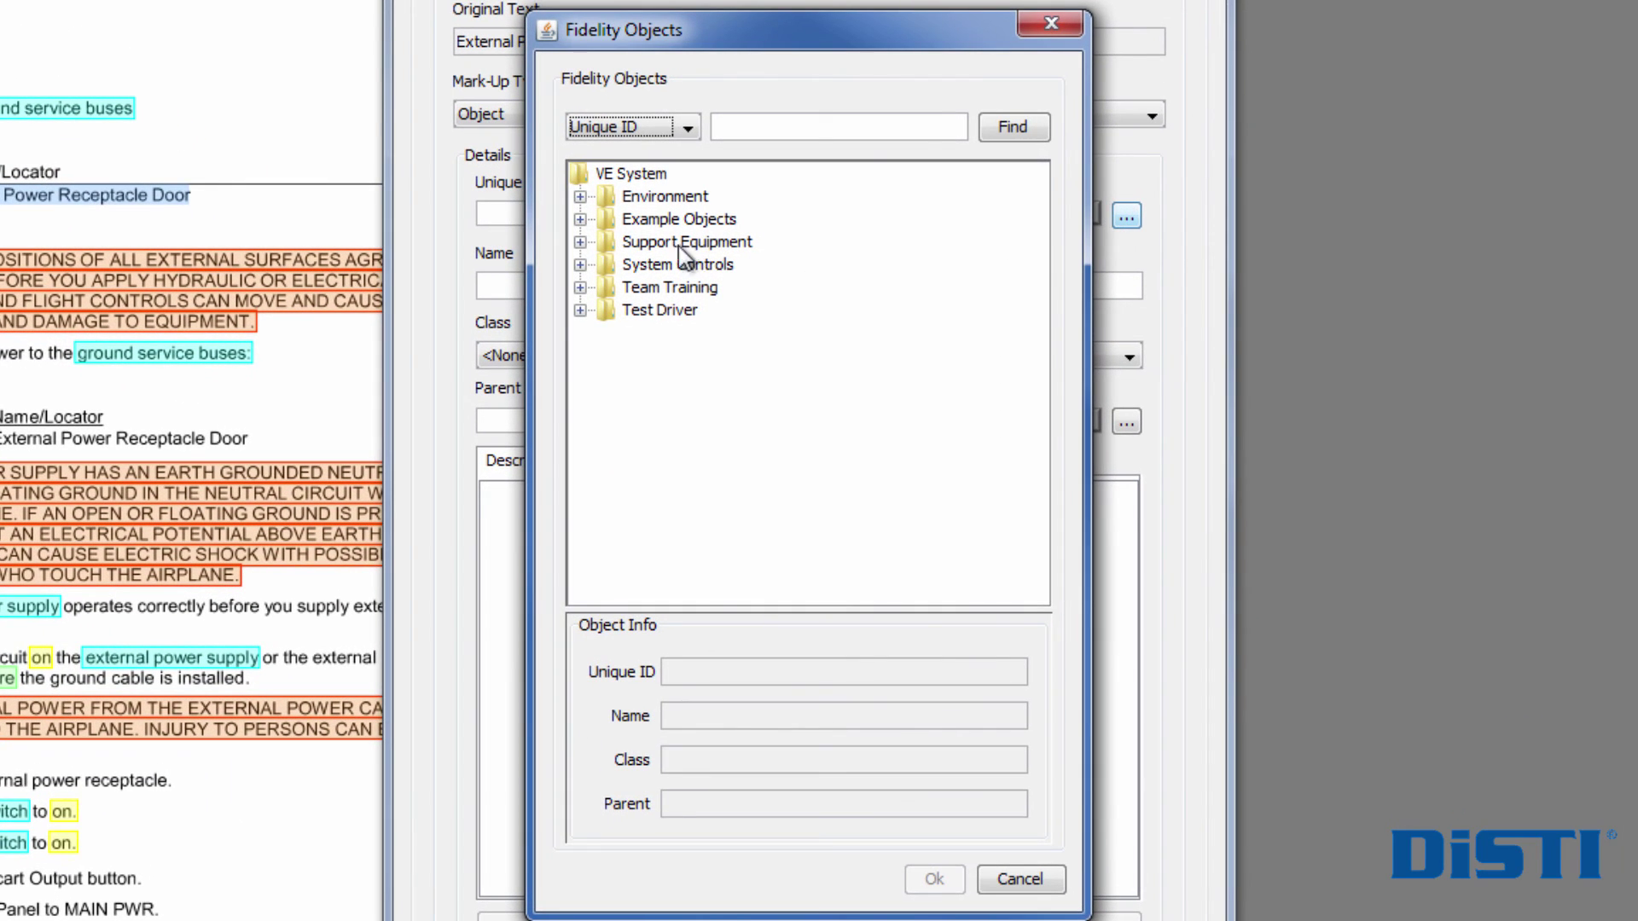
click(581, 220)
click(606, 242)
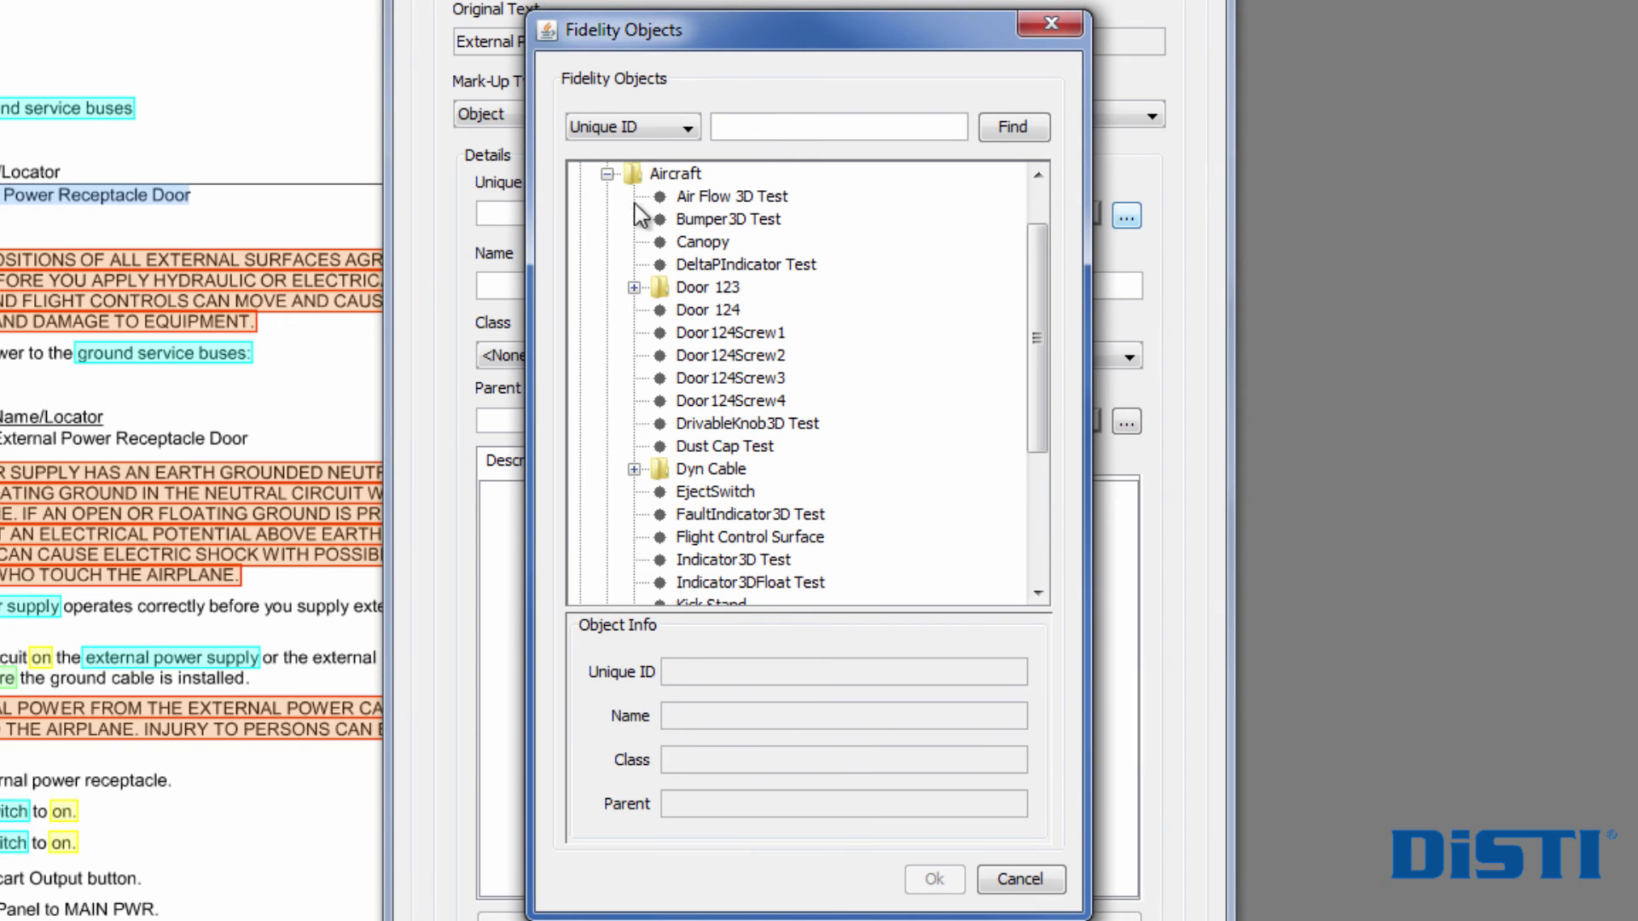
click(674, 175)
Step: Add Door-class object Door 2318 under Aircraft and link it to the mark-up
right_click(675, 181)
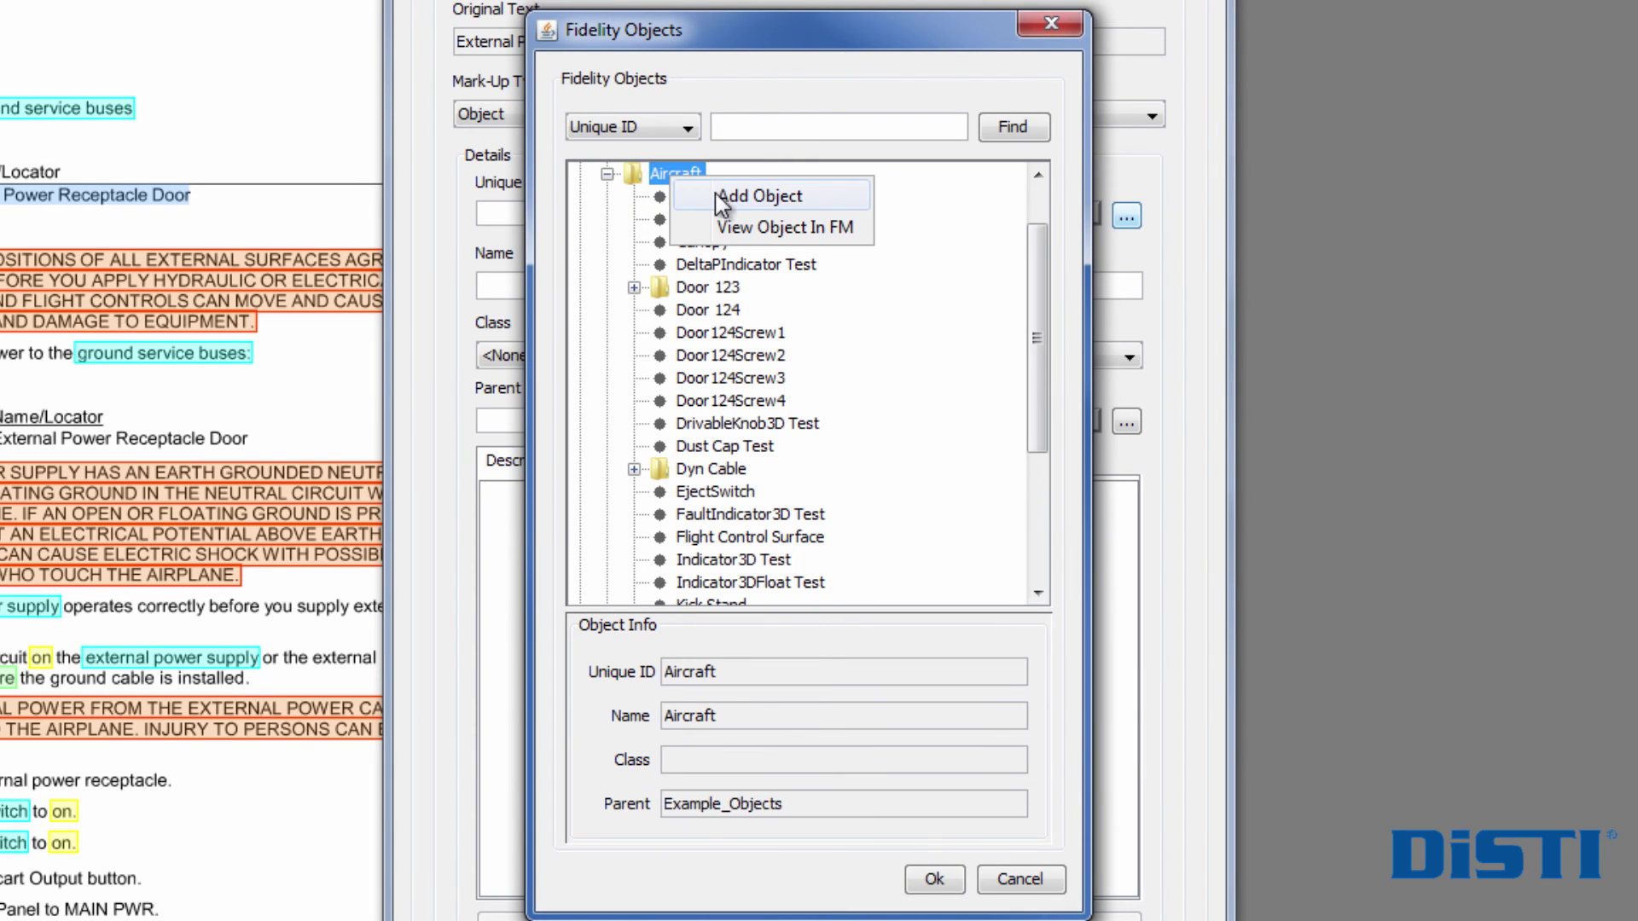
click(728, 201)
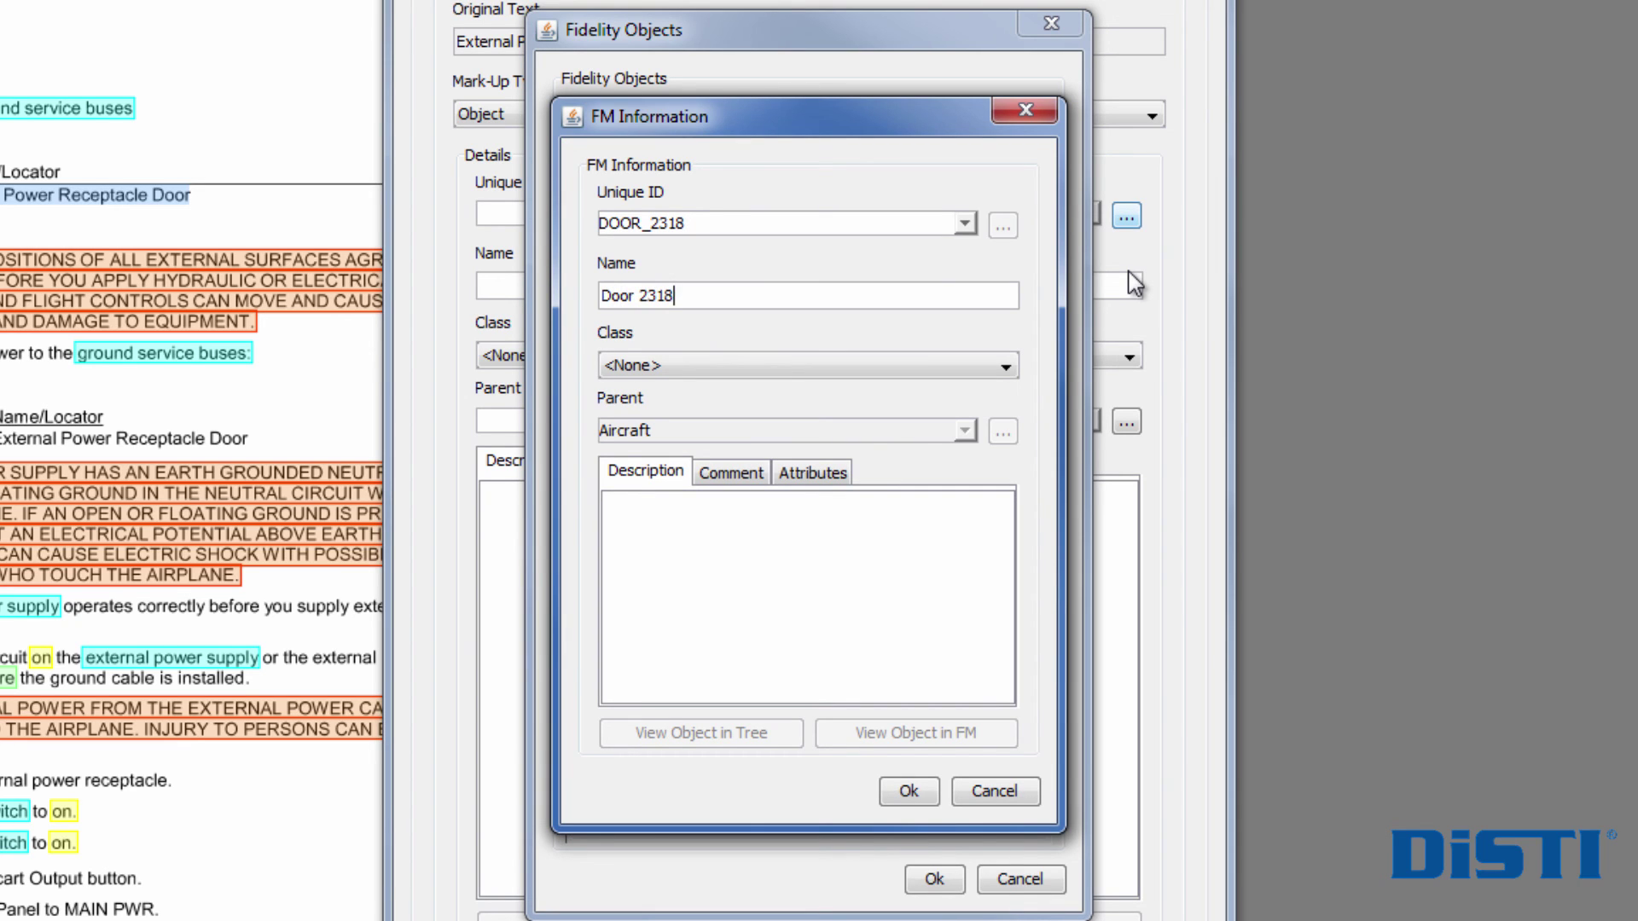
click(1005, 367)
scroll(708, 502, down, 2)
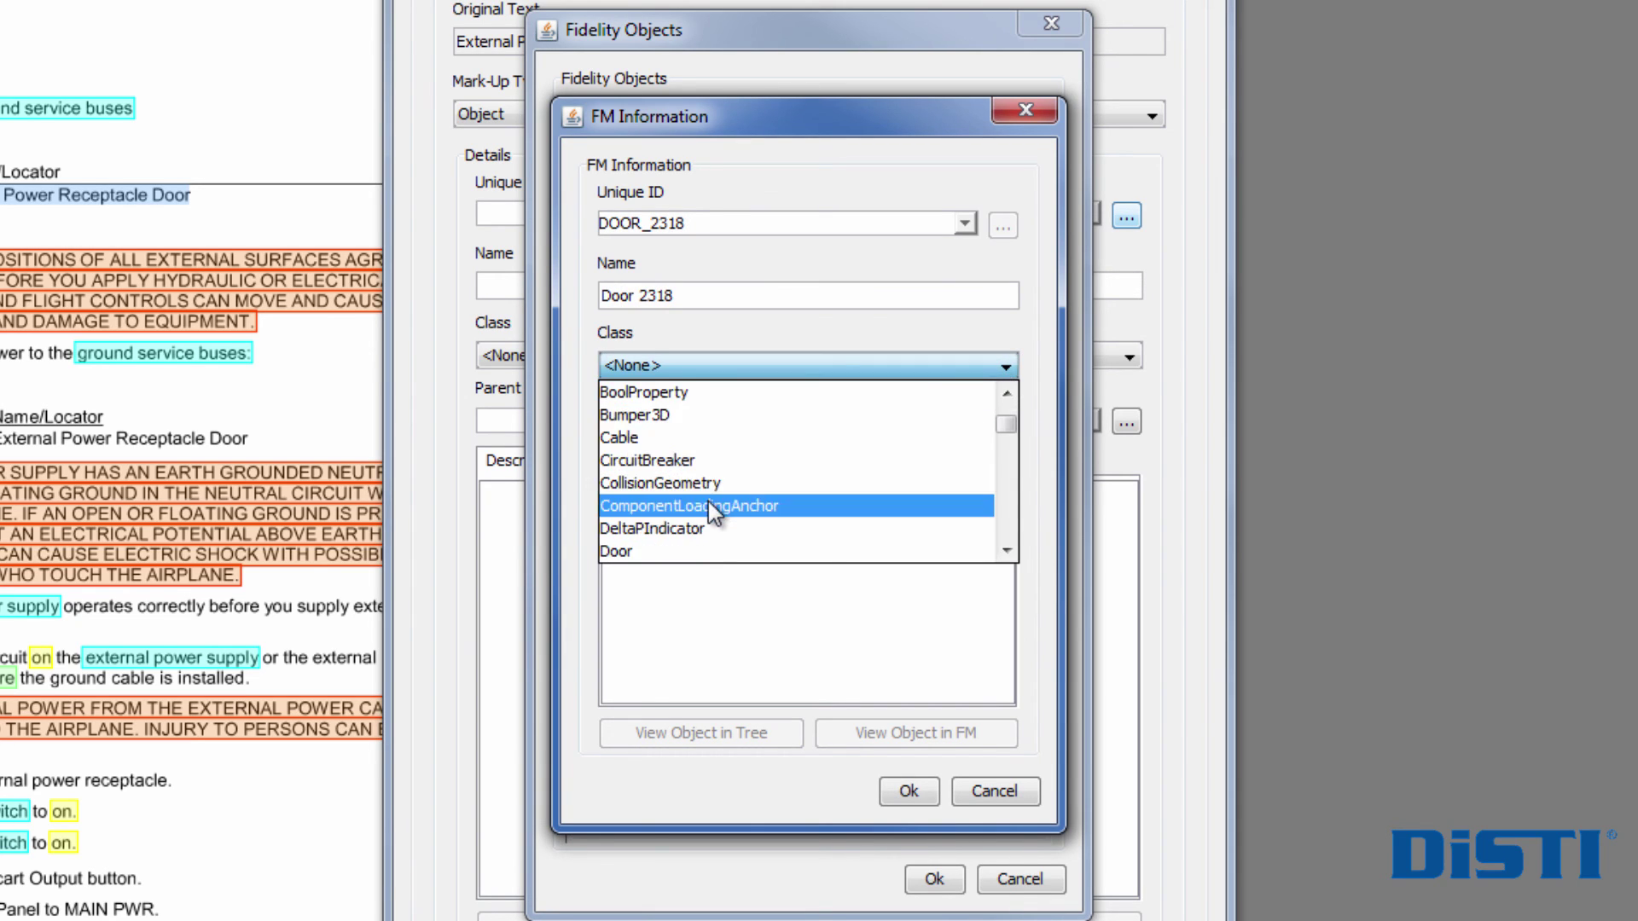
click(627, 490)
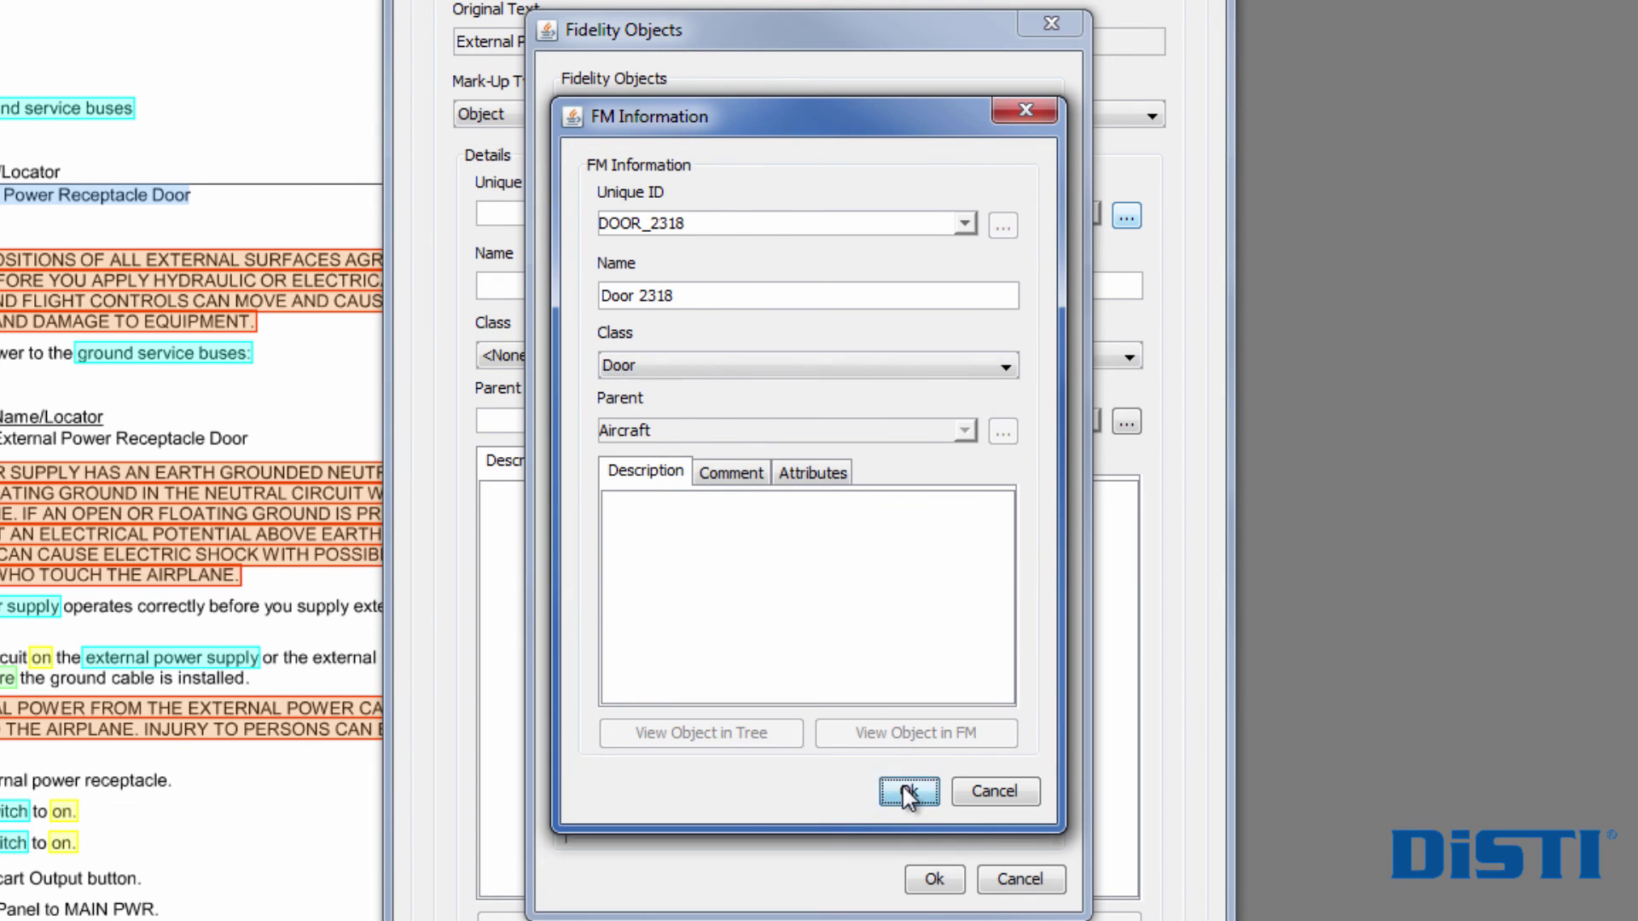
click(909, 793)
click(708, 331)
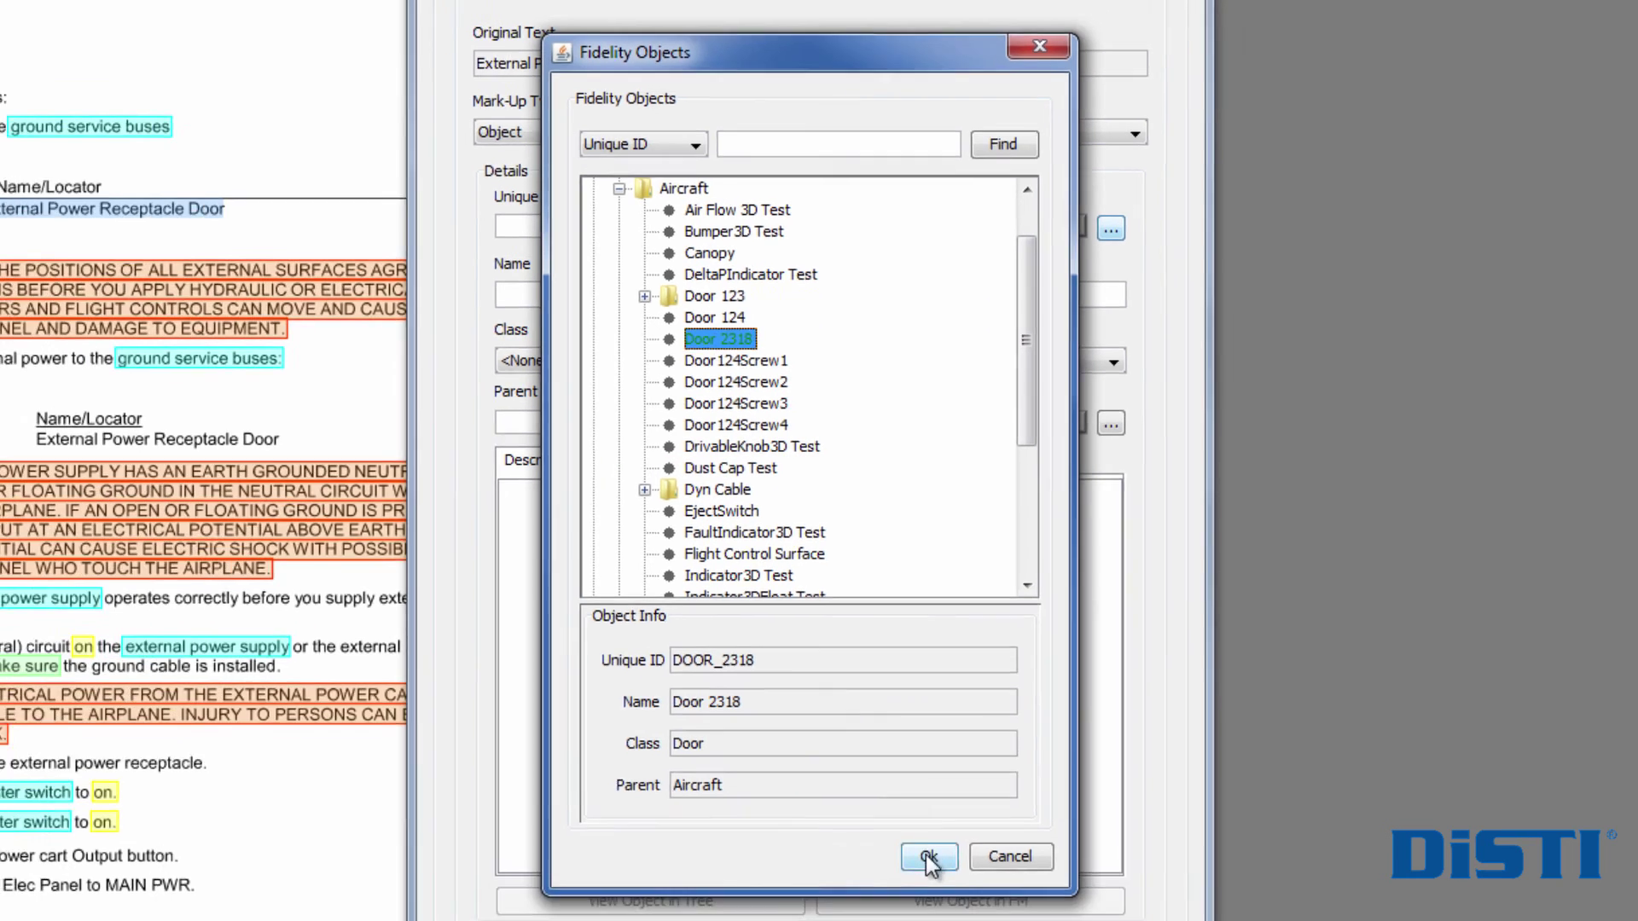
click(933, 877)
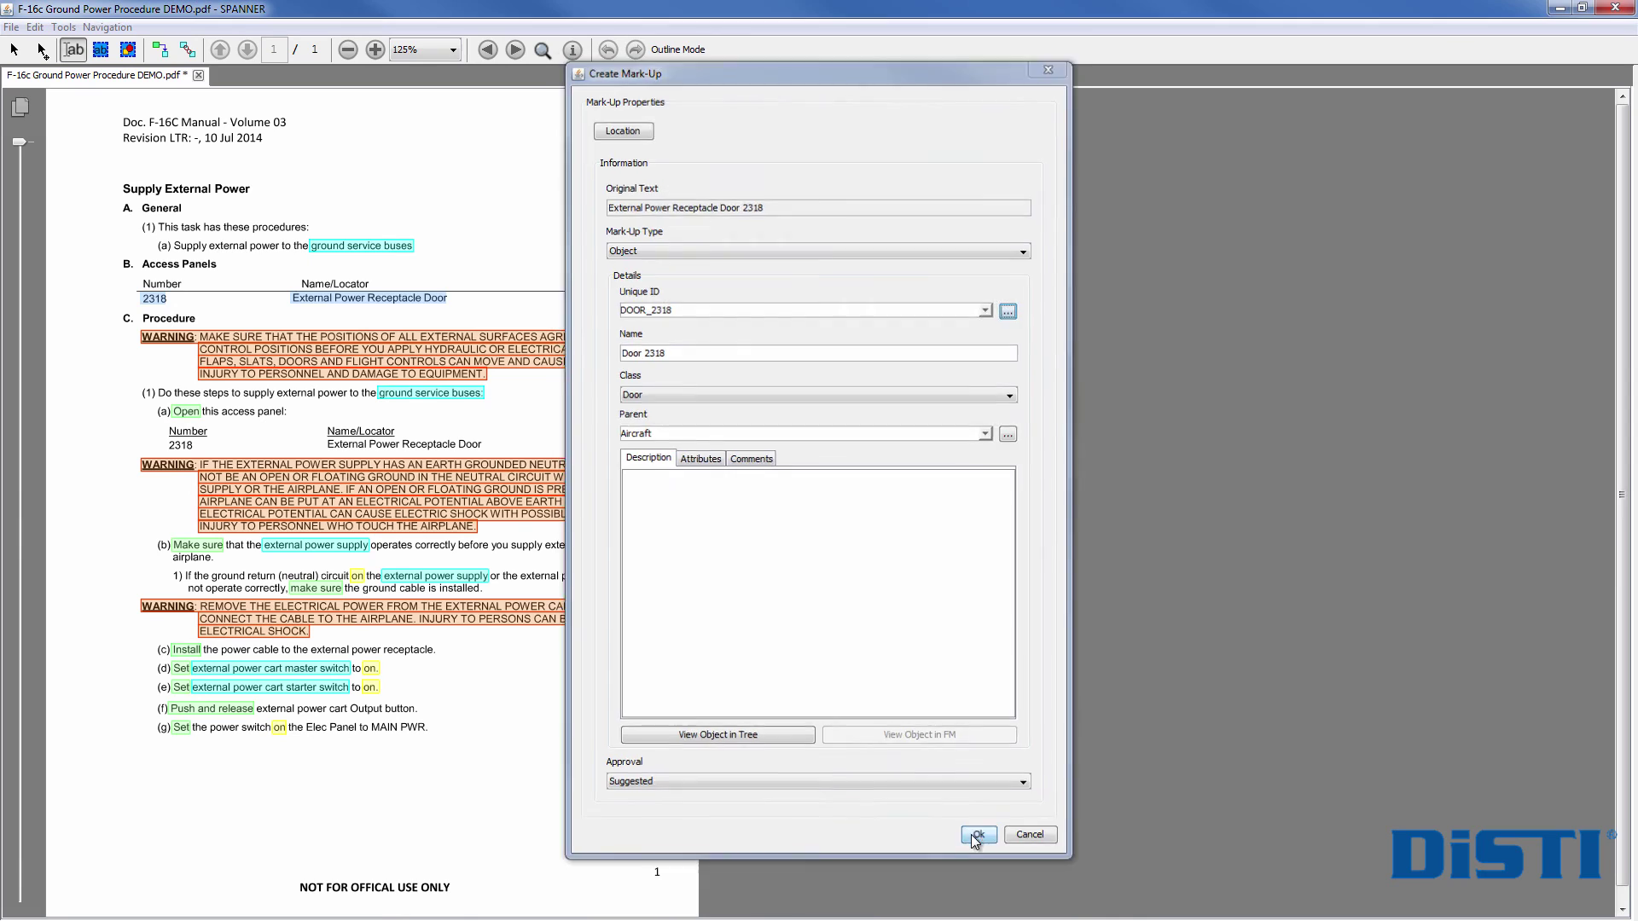
click(977, 838)
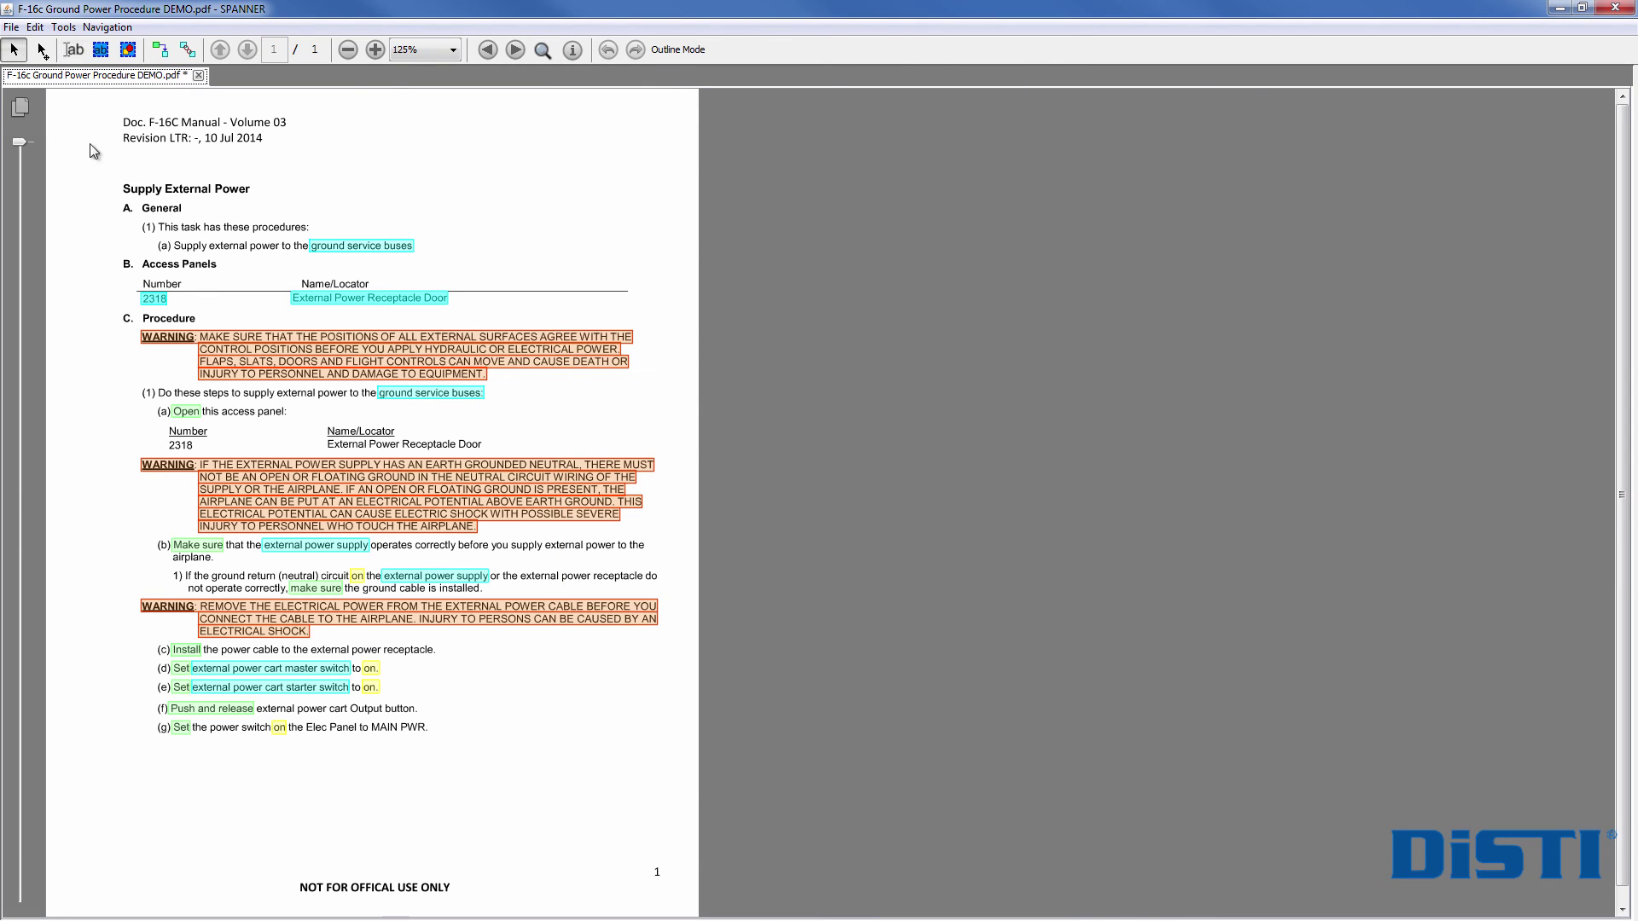
Step: Create a similar mark-up for the second 2318 door reference, then approve all page mark-ups
click(396, 299)
right_click(397, 299)
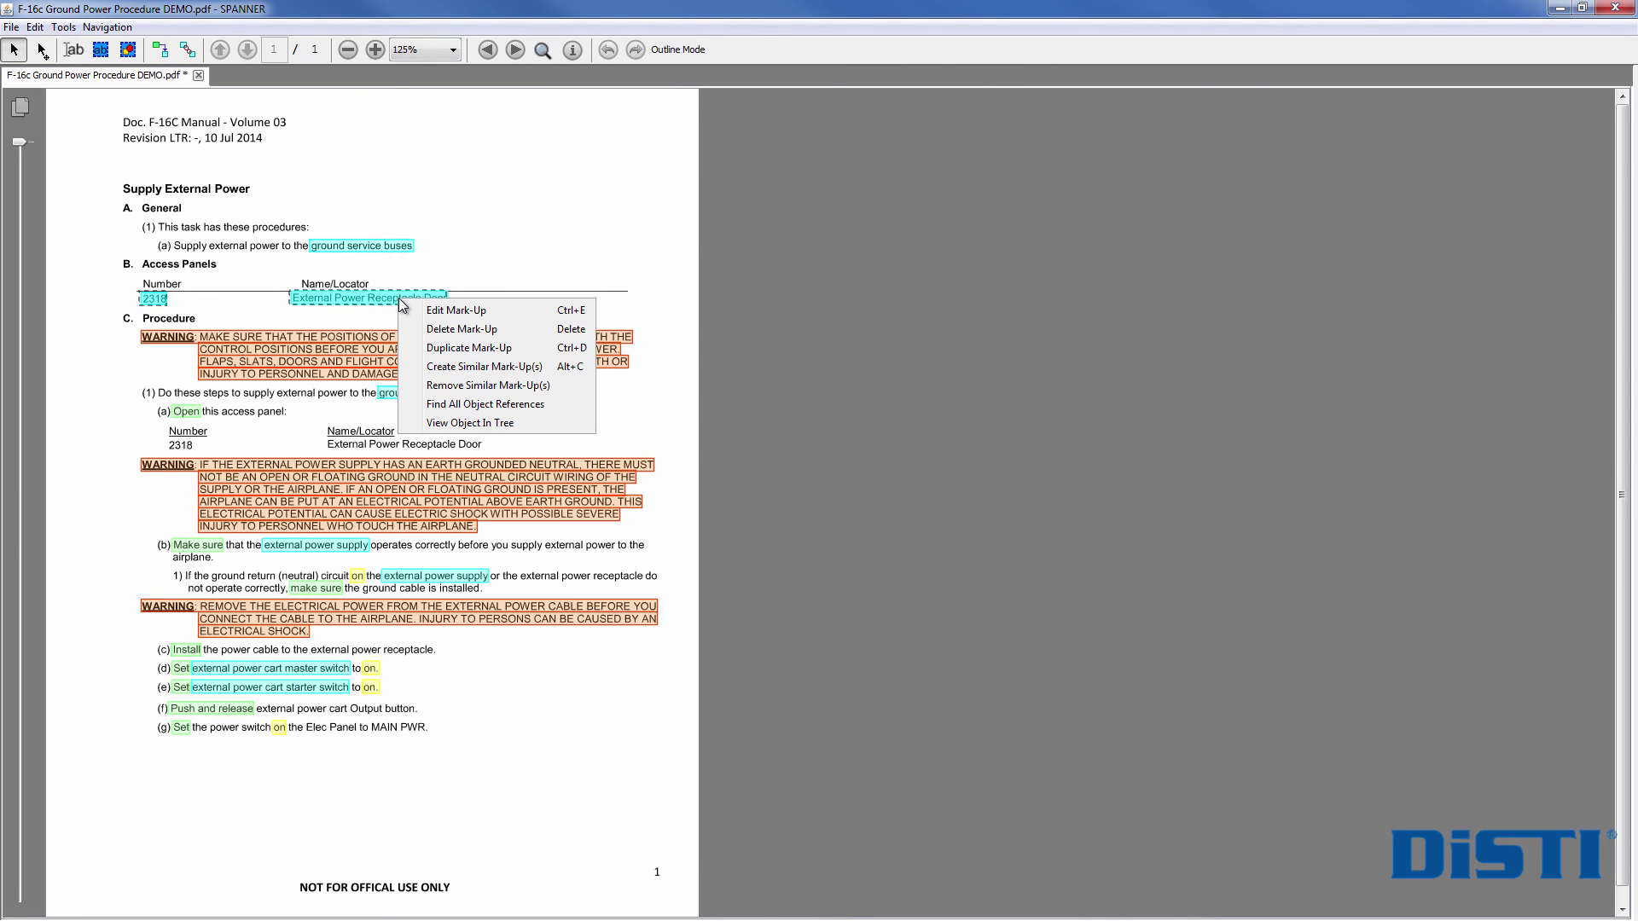
click(500, 367)
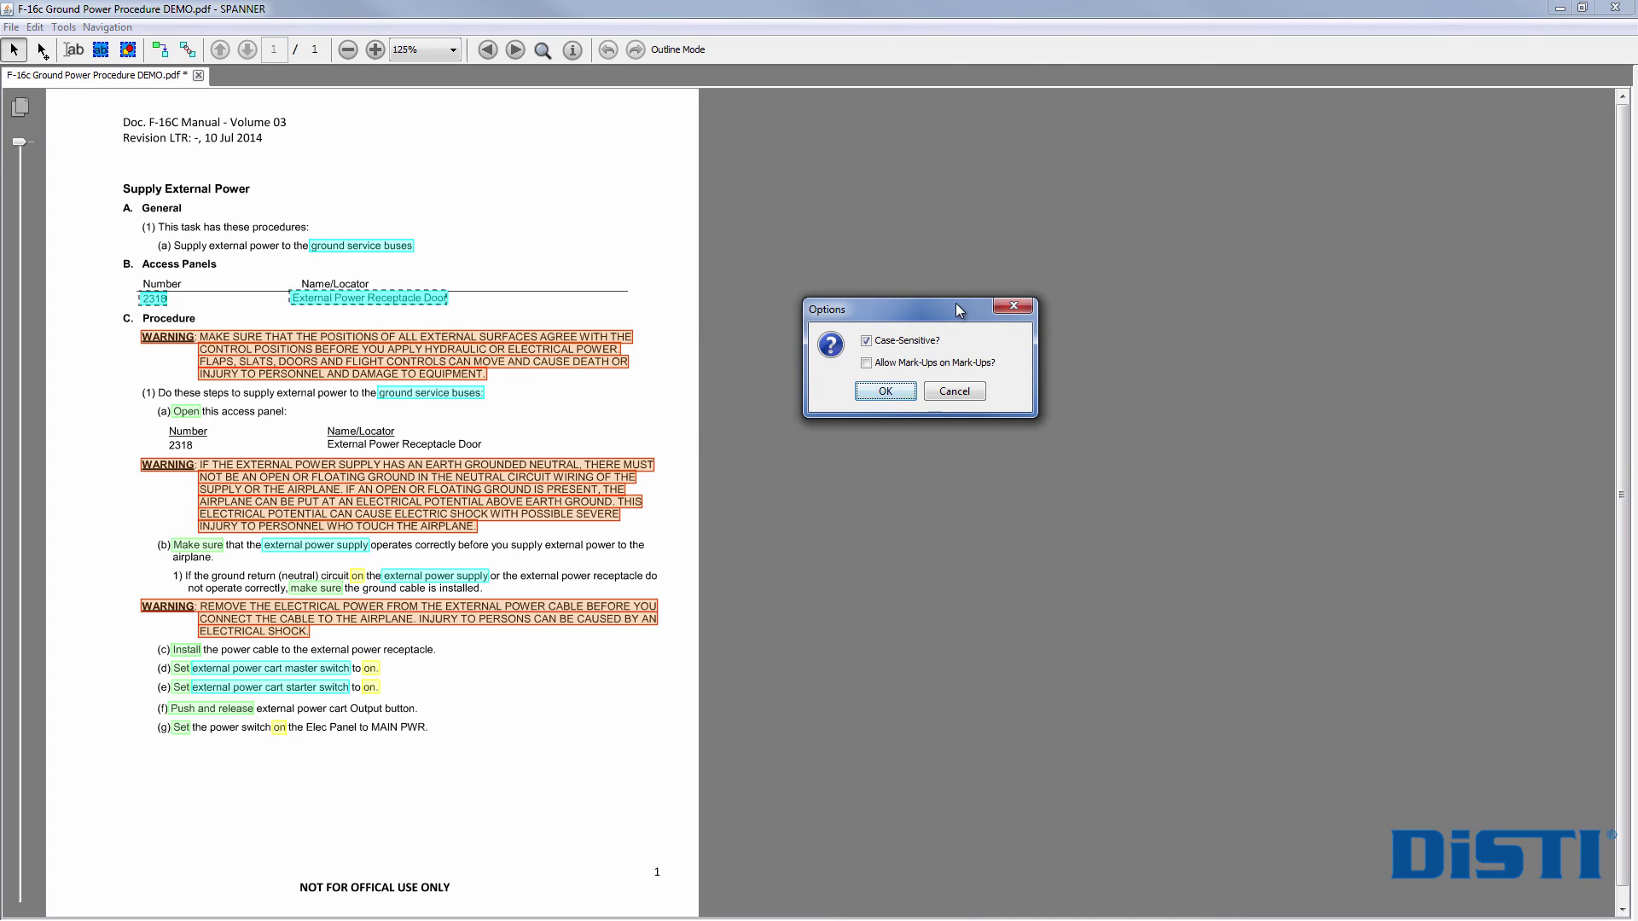
click(887, 392)
click(810, 529)
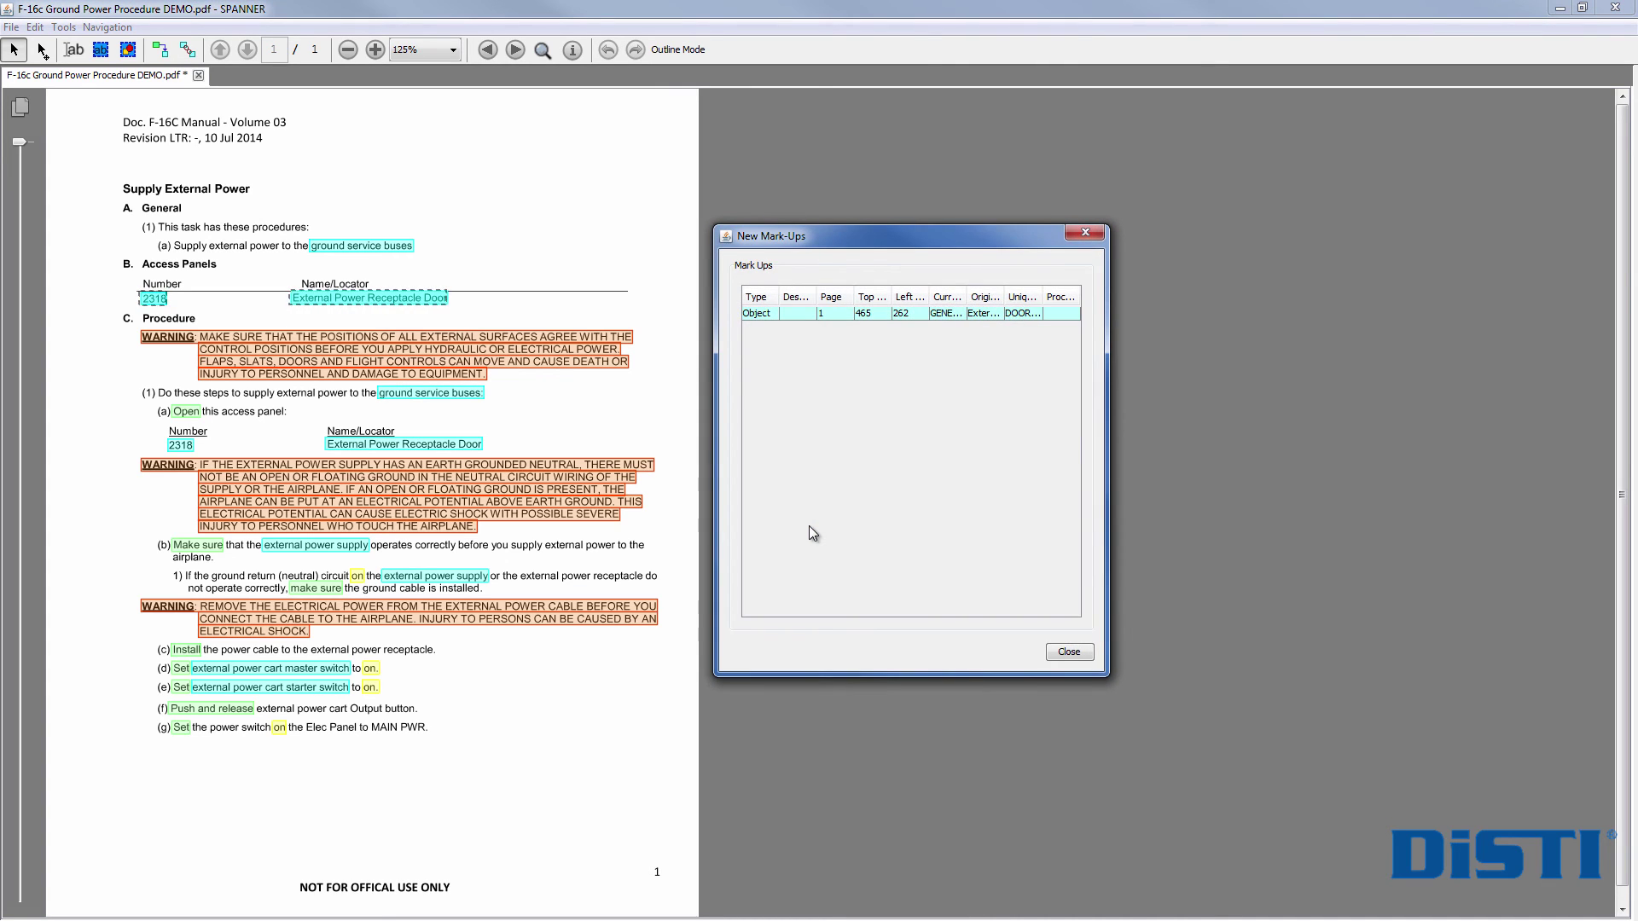
click(1070, 653)
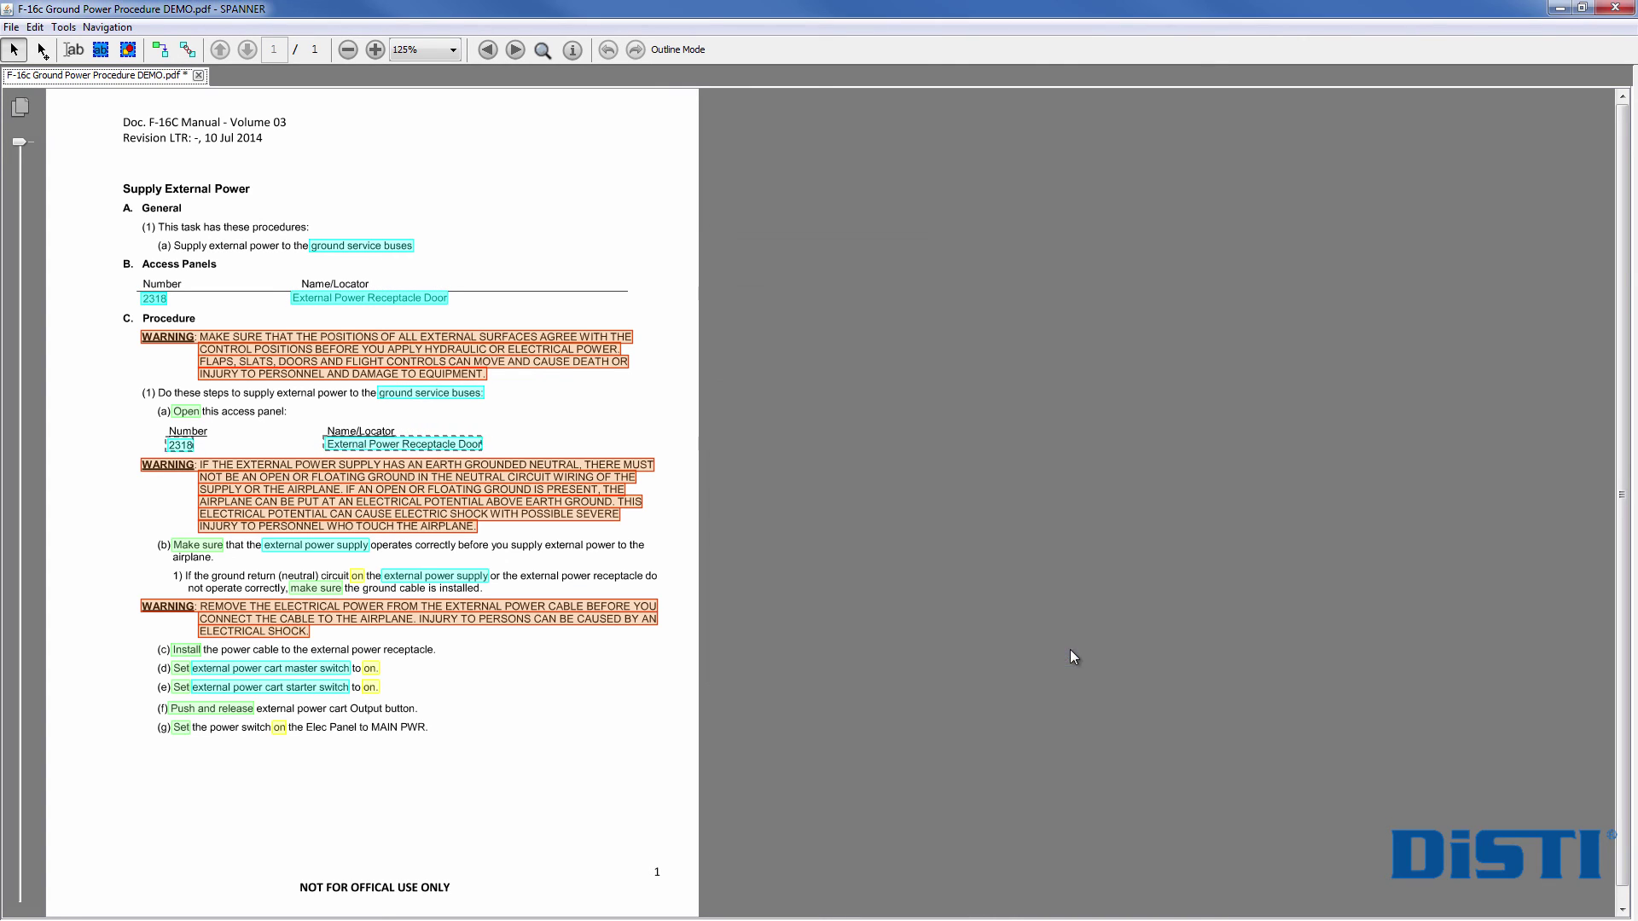
drag(87, 108, 687, 845)
click(1524, 900)
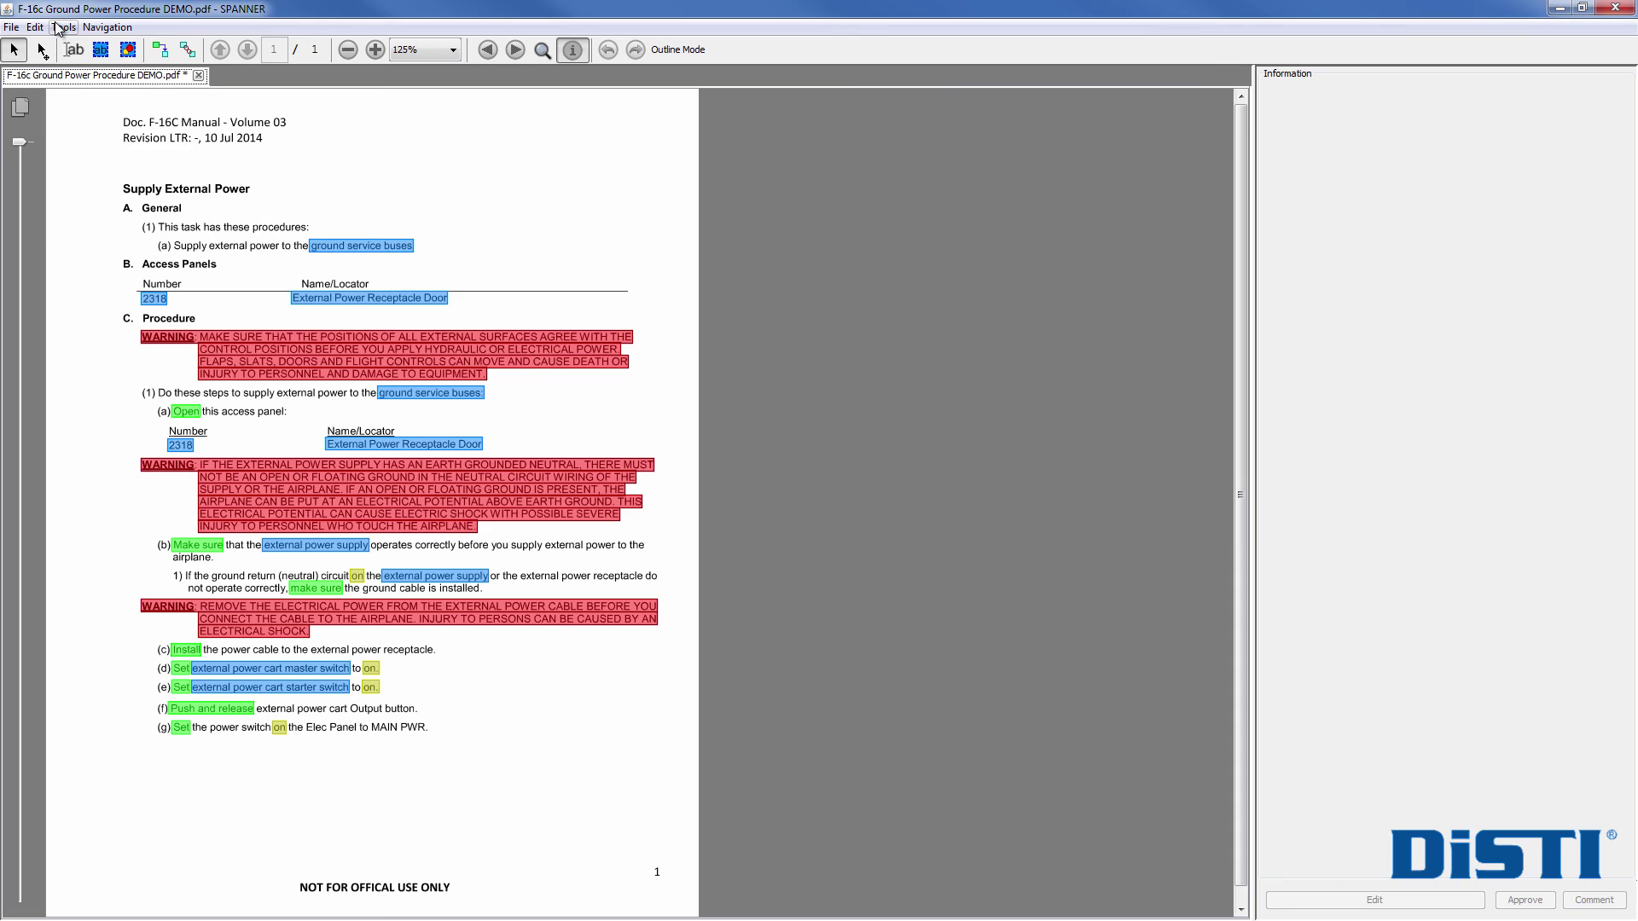
Step: Run Tools > Sync Procedure to FM without preview and acknowledge the success message
click(64, 28)
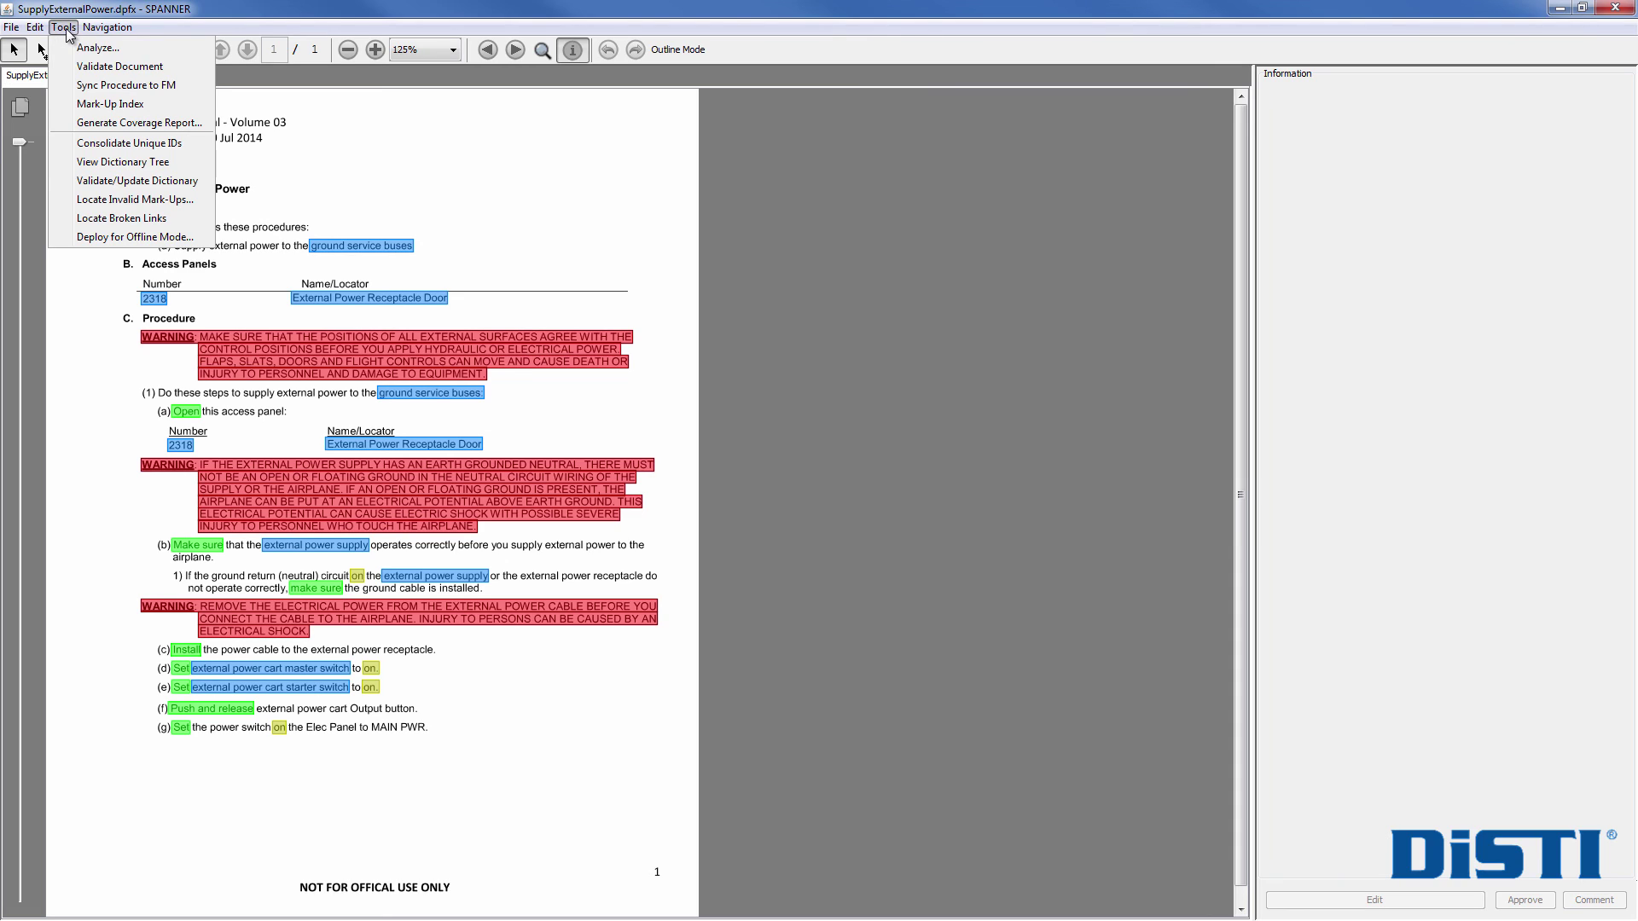
click(89, 87)
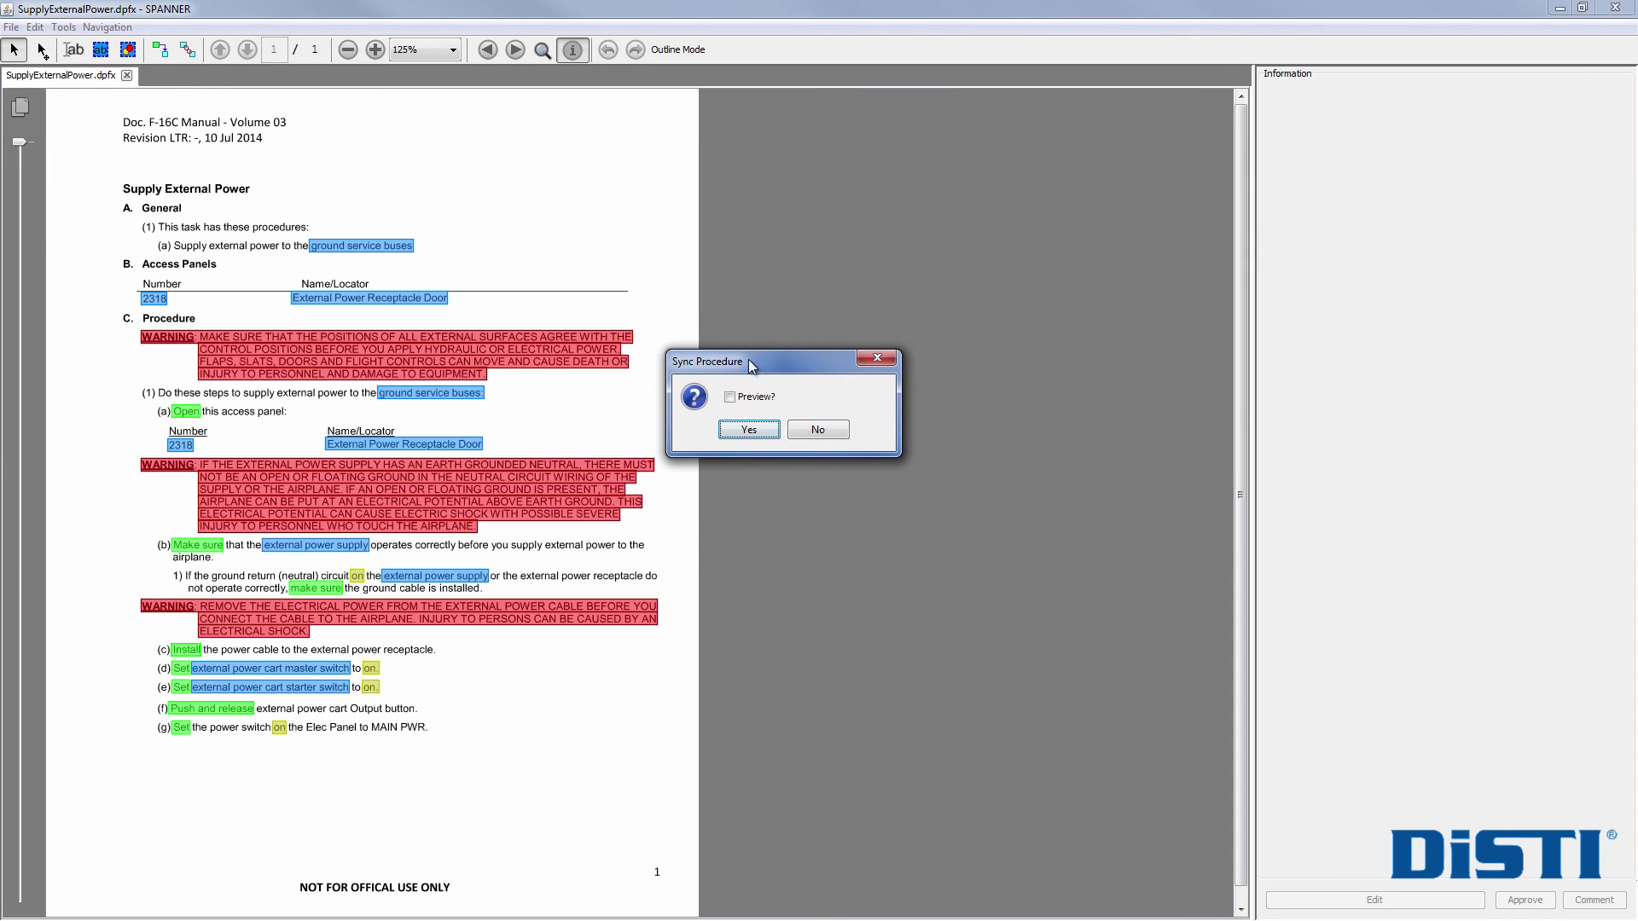
click(748, 431)
click(820, 490)
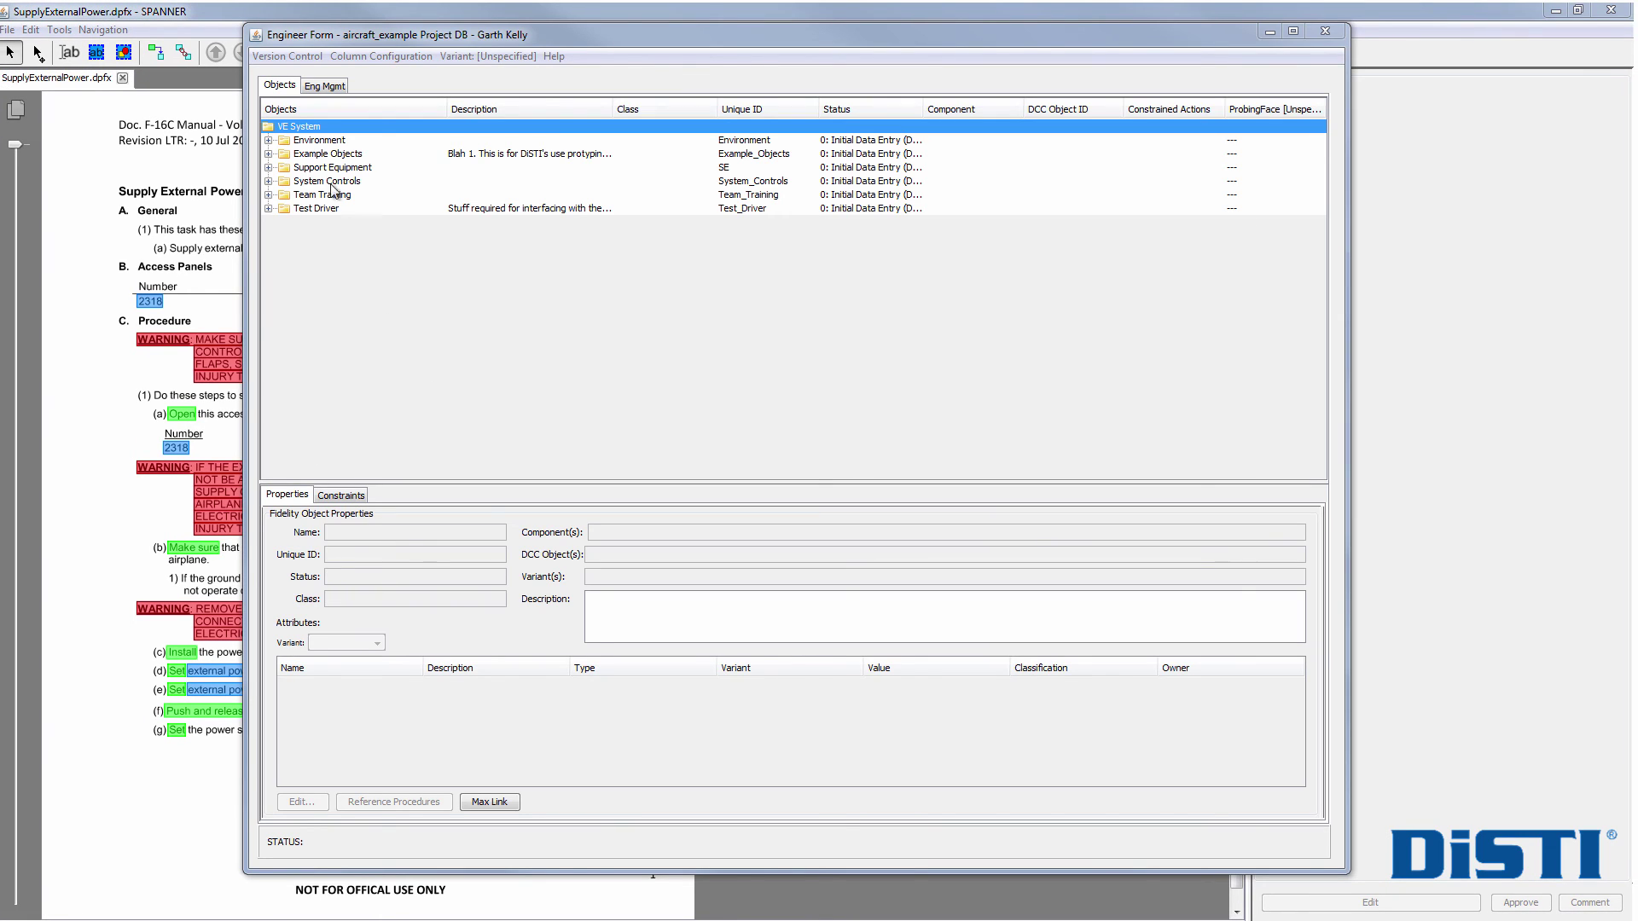
click(300, 58)
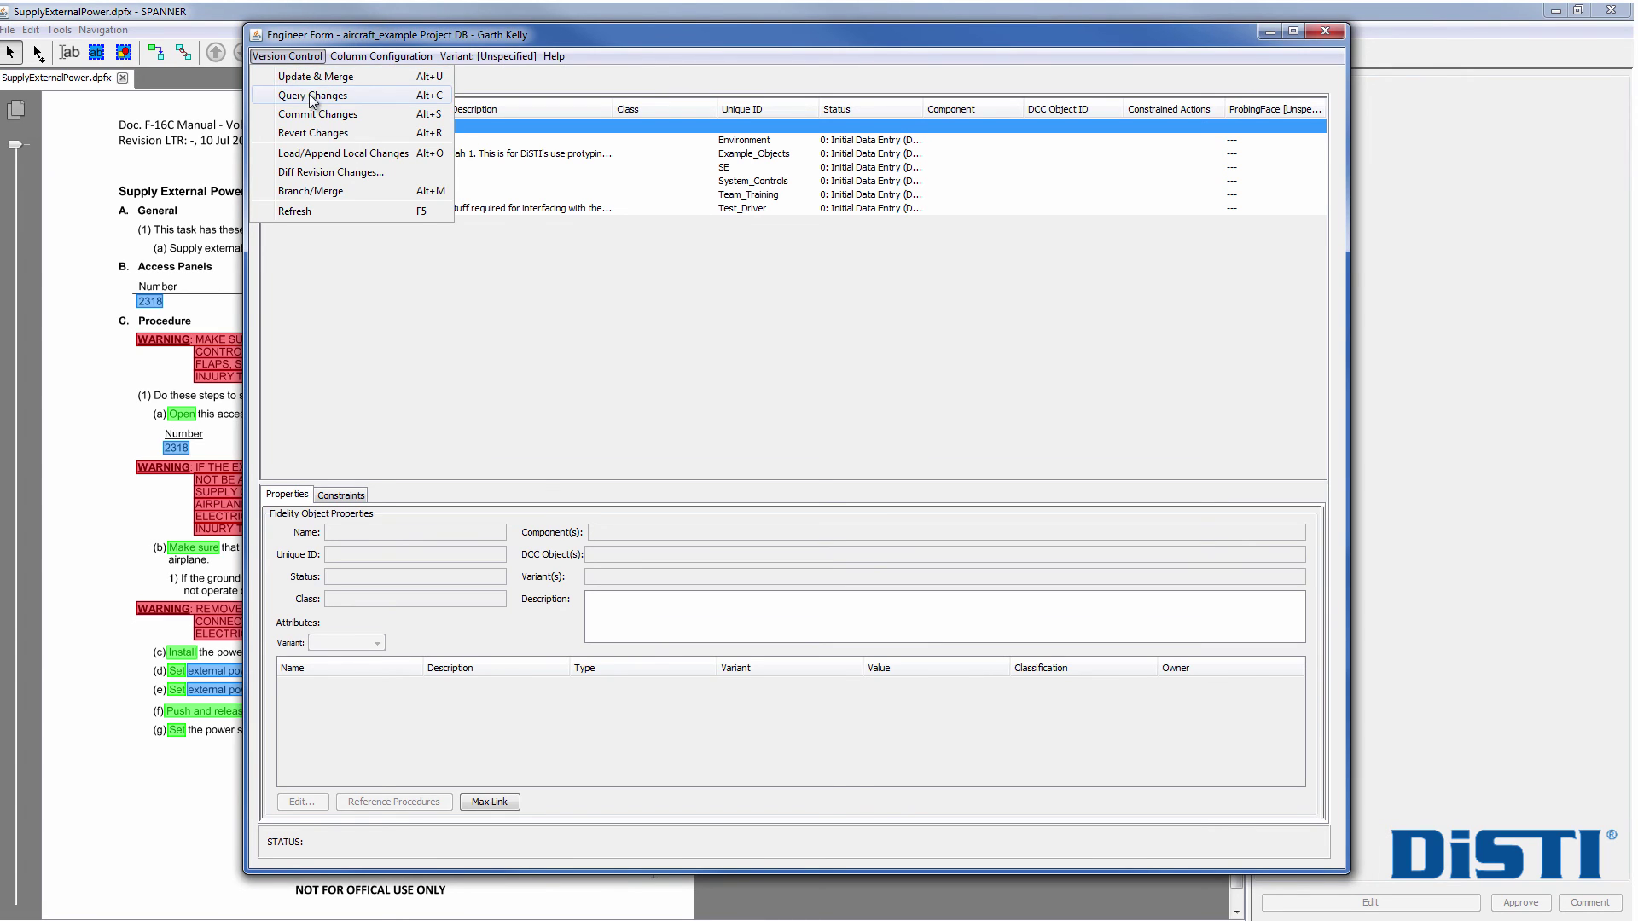
click(312, 95)
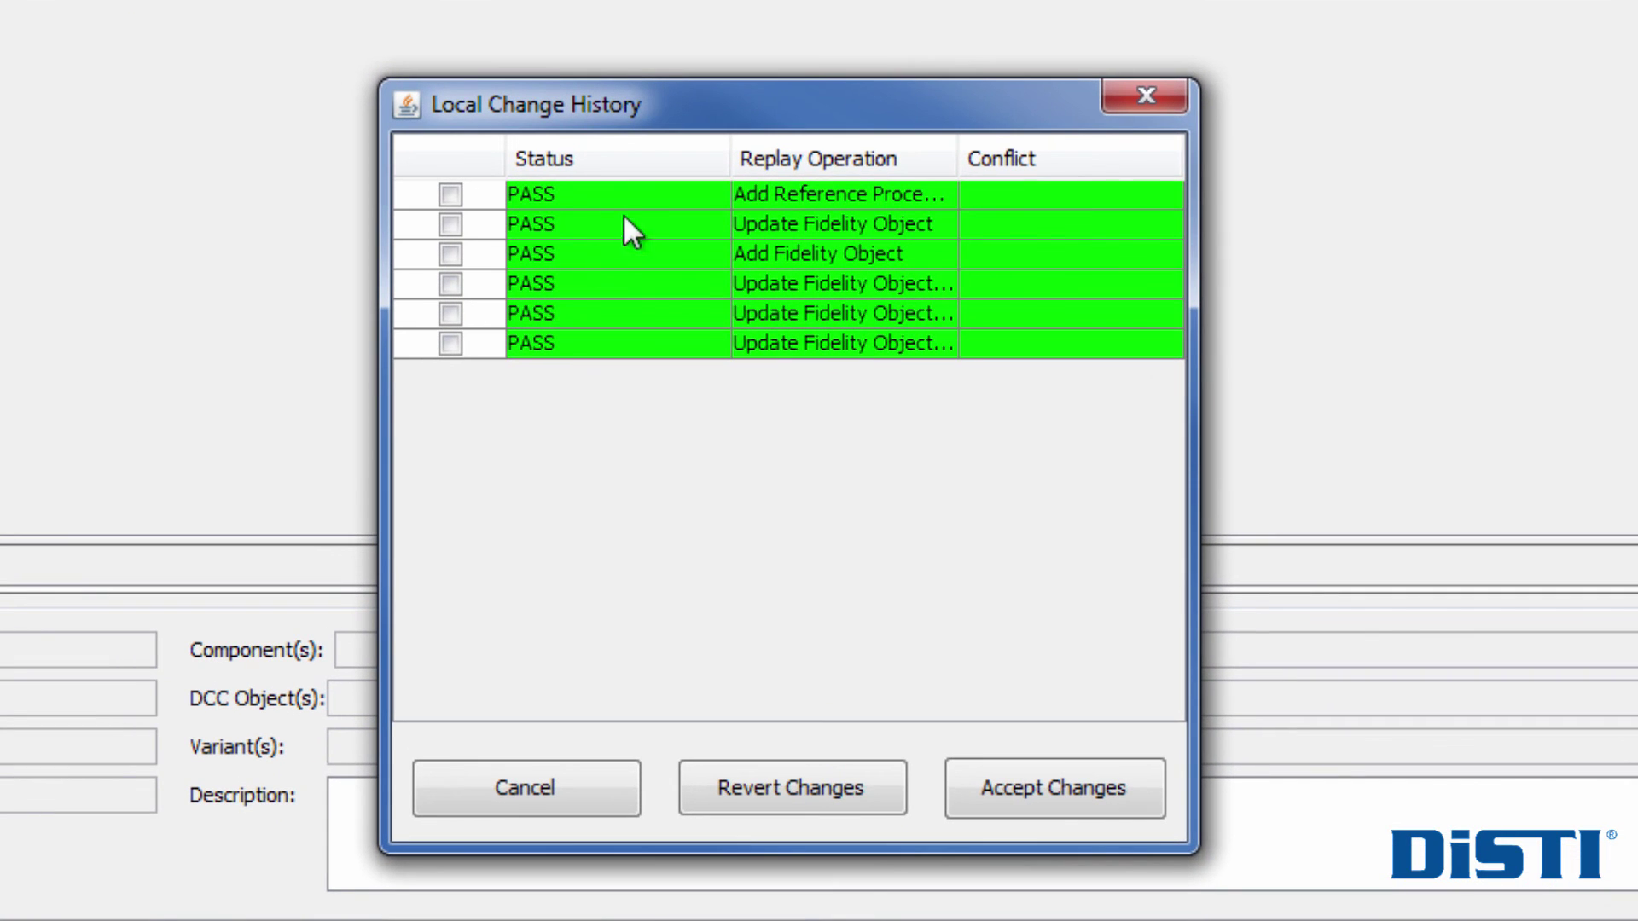
double_click(638, 196)
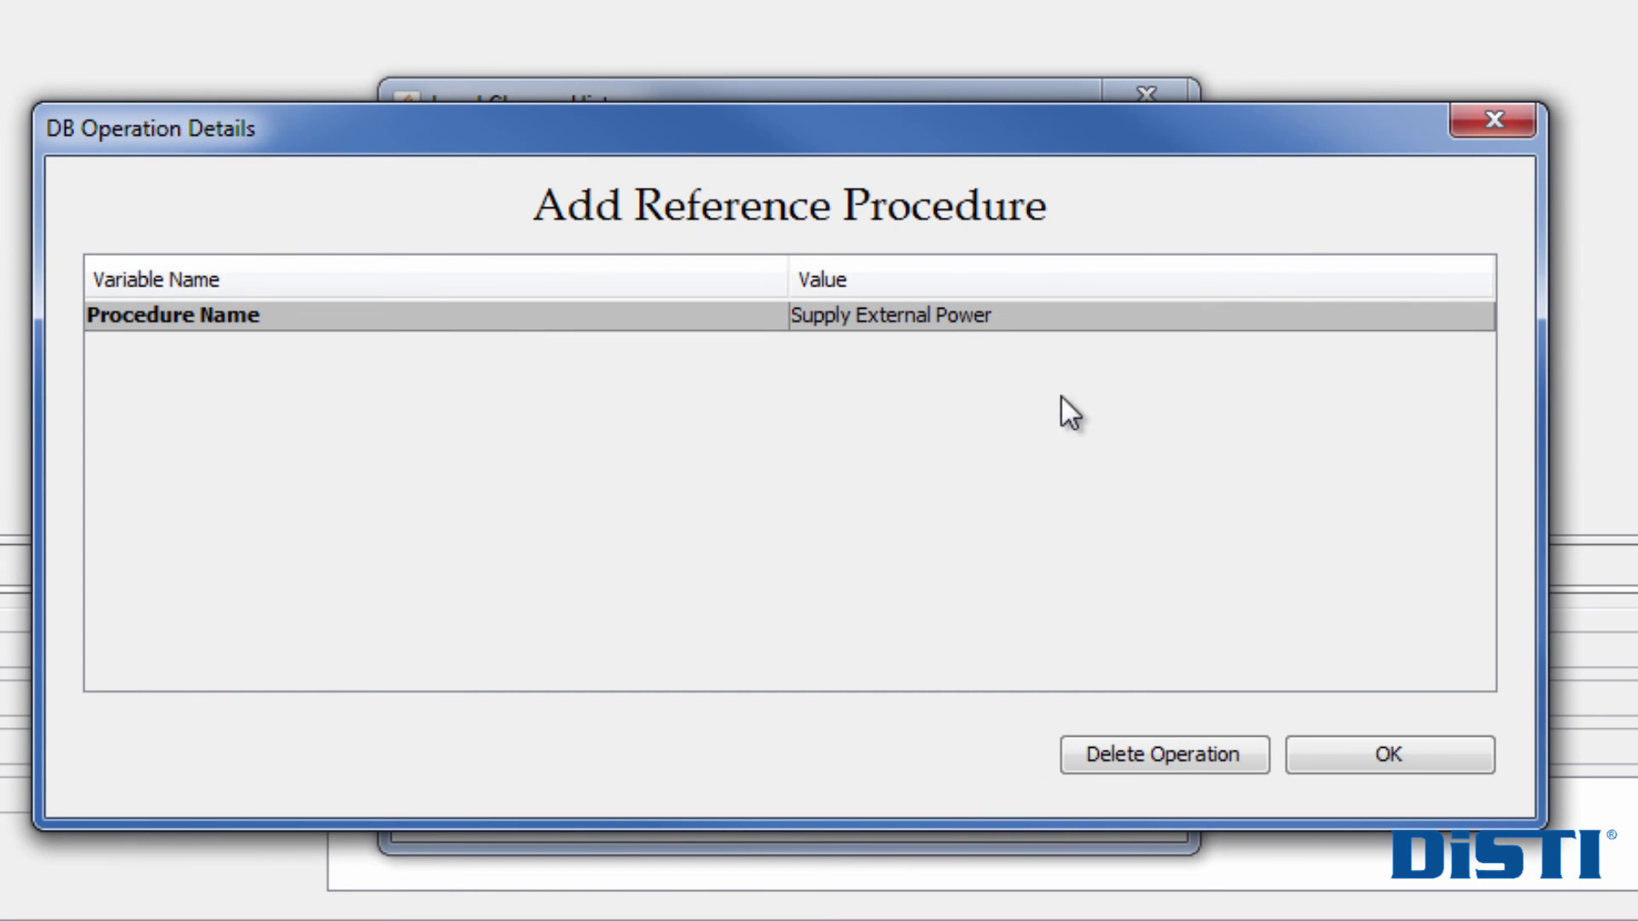
click(1411, 755)
double_click(798, 247)
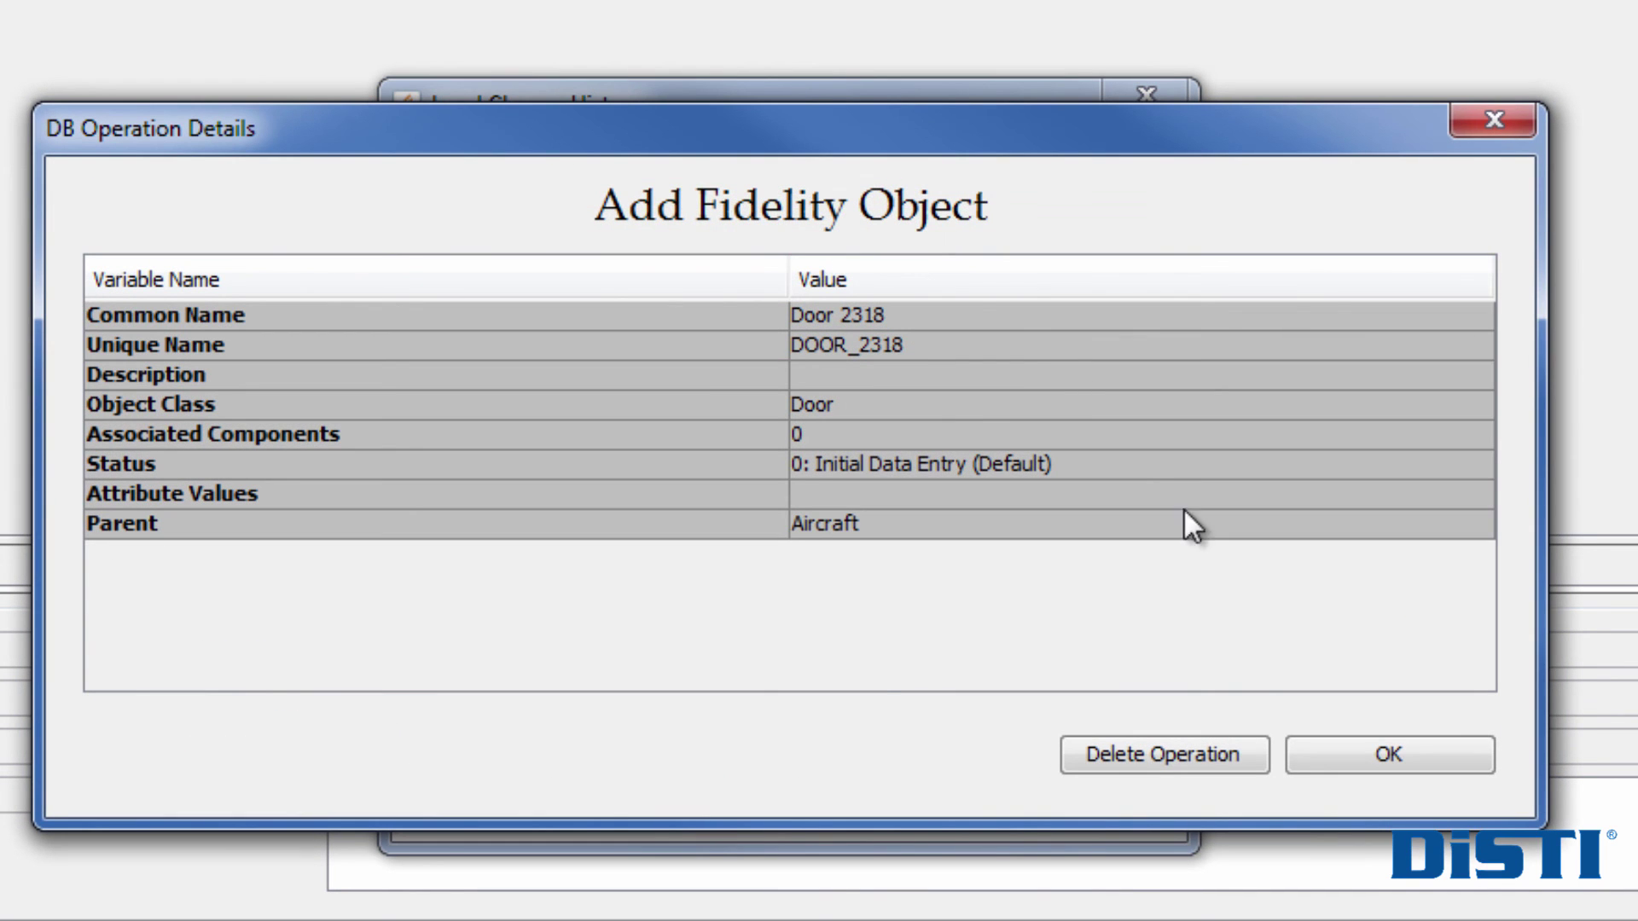
click(1419, 756)
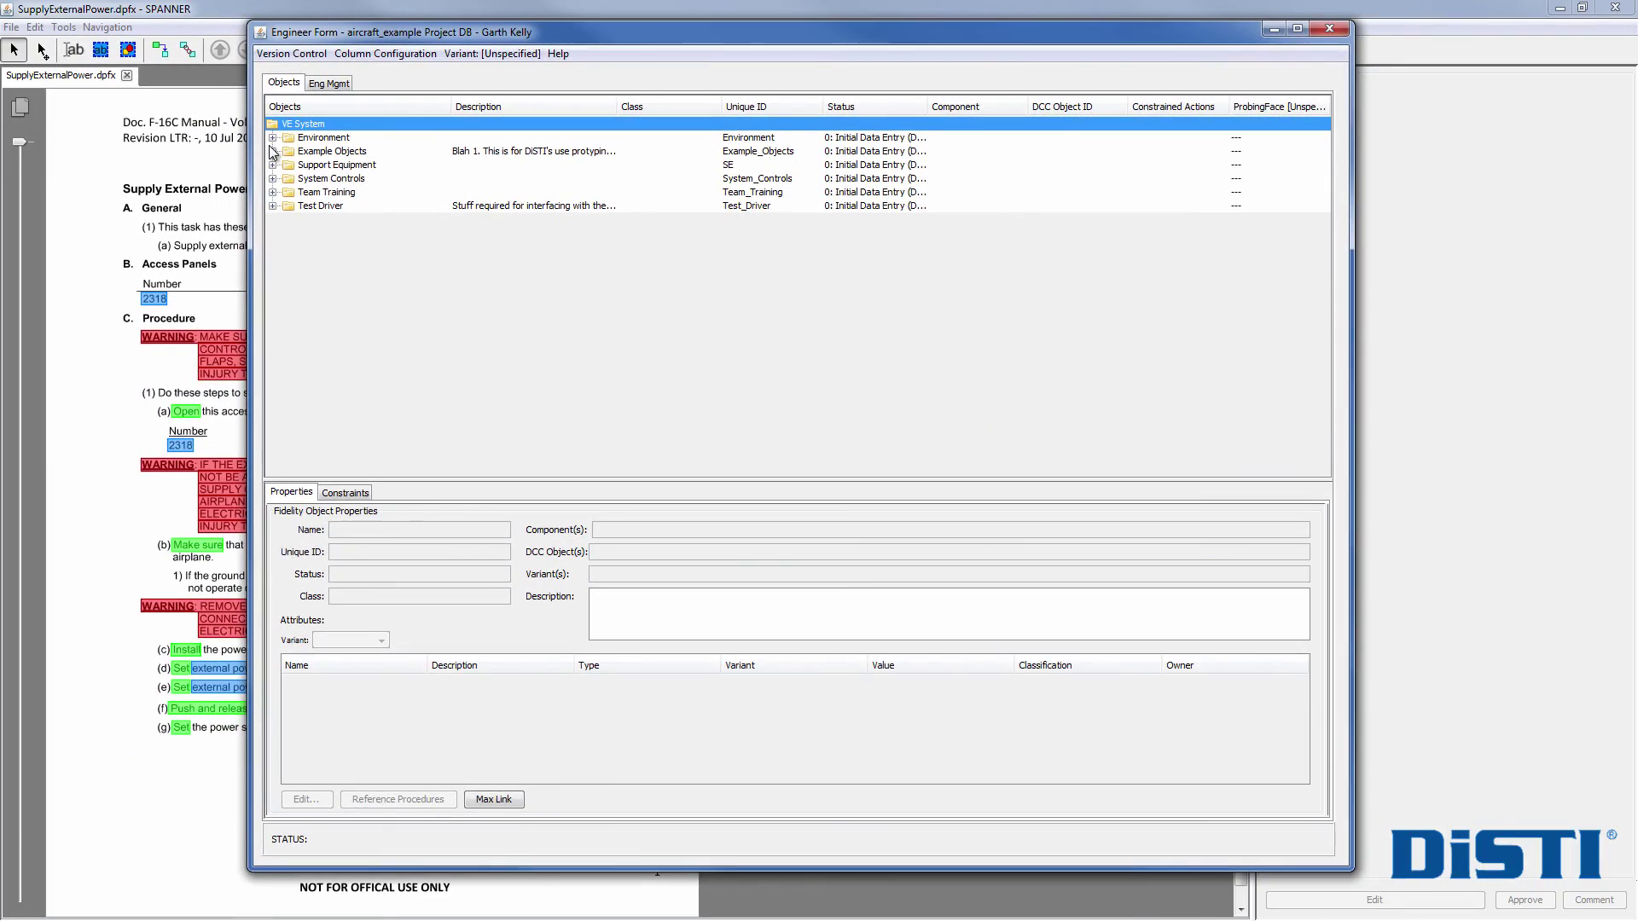
Step: Open Door 2318's referencing Supply External Power procedure and locate both door mark-ups
click(272, 151)
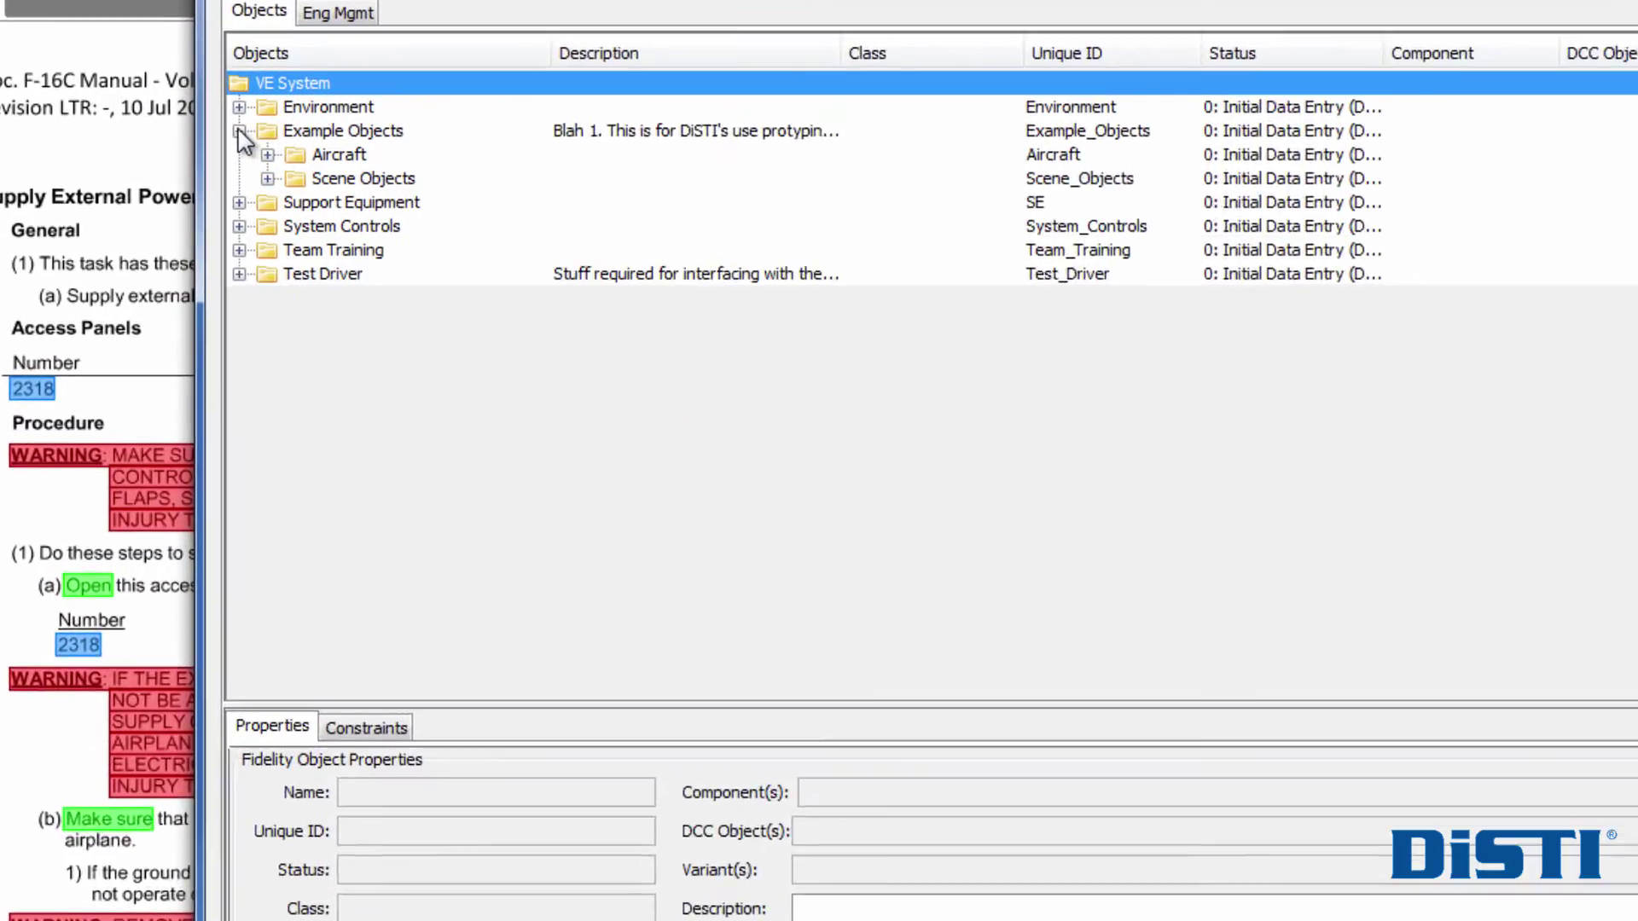
click(288, 164)
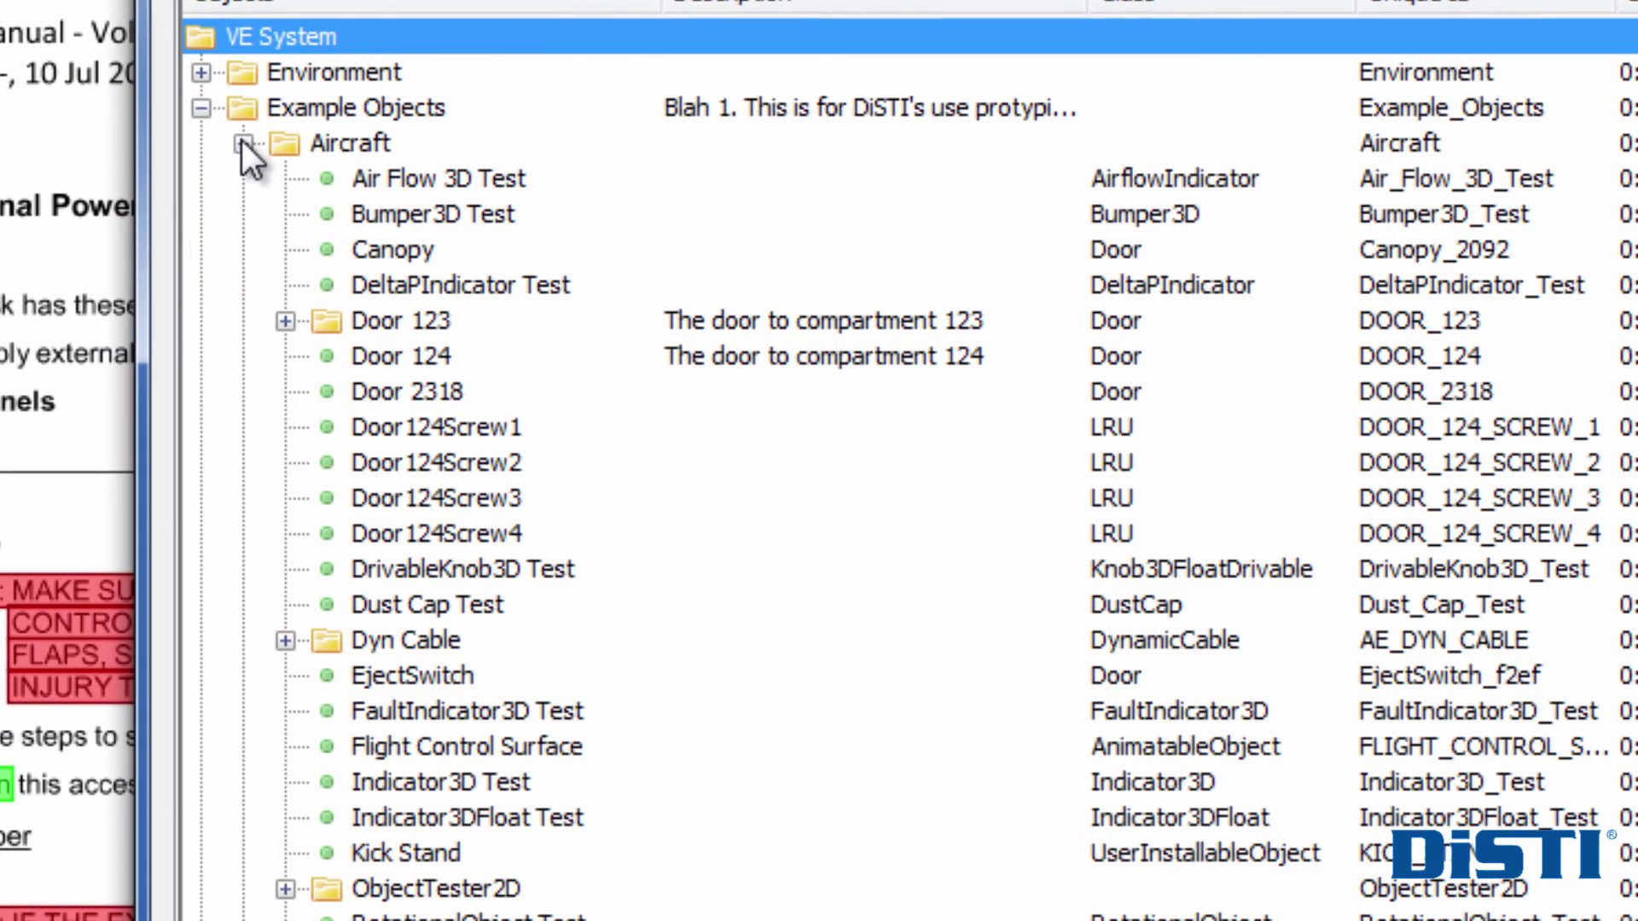
click(443, 391)
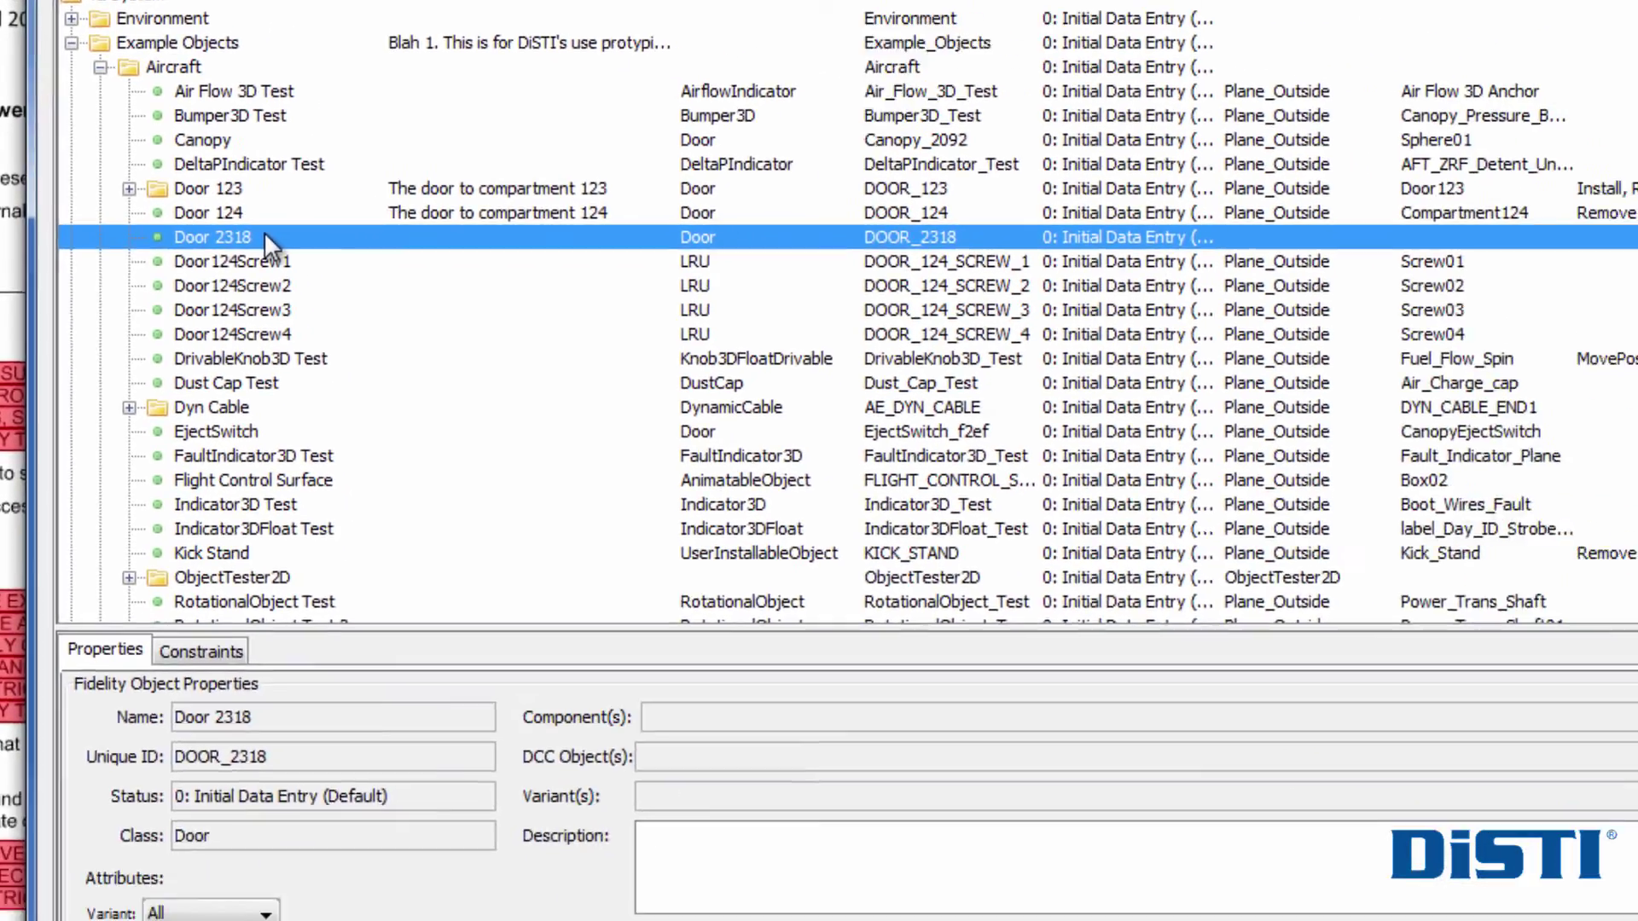
double_click(264, 236)
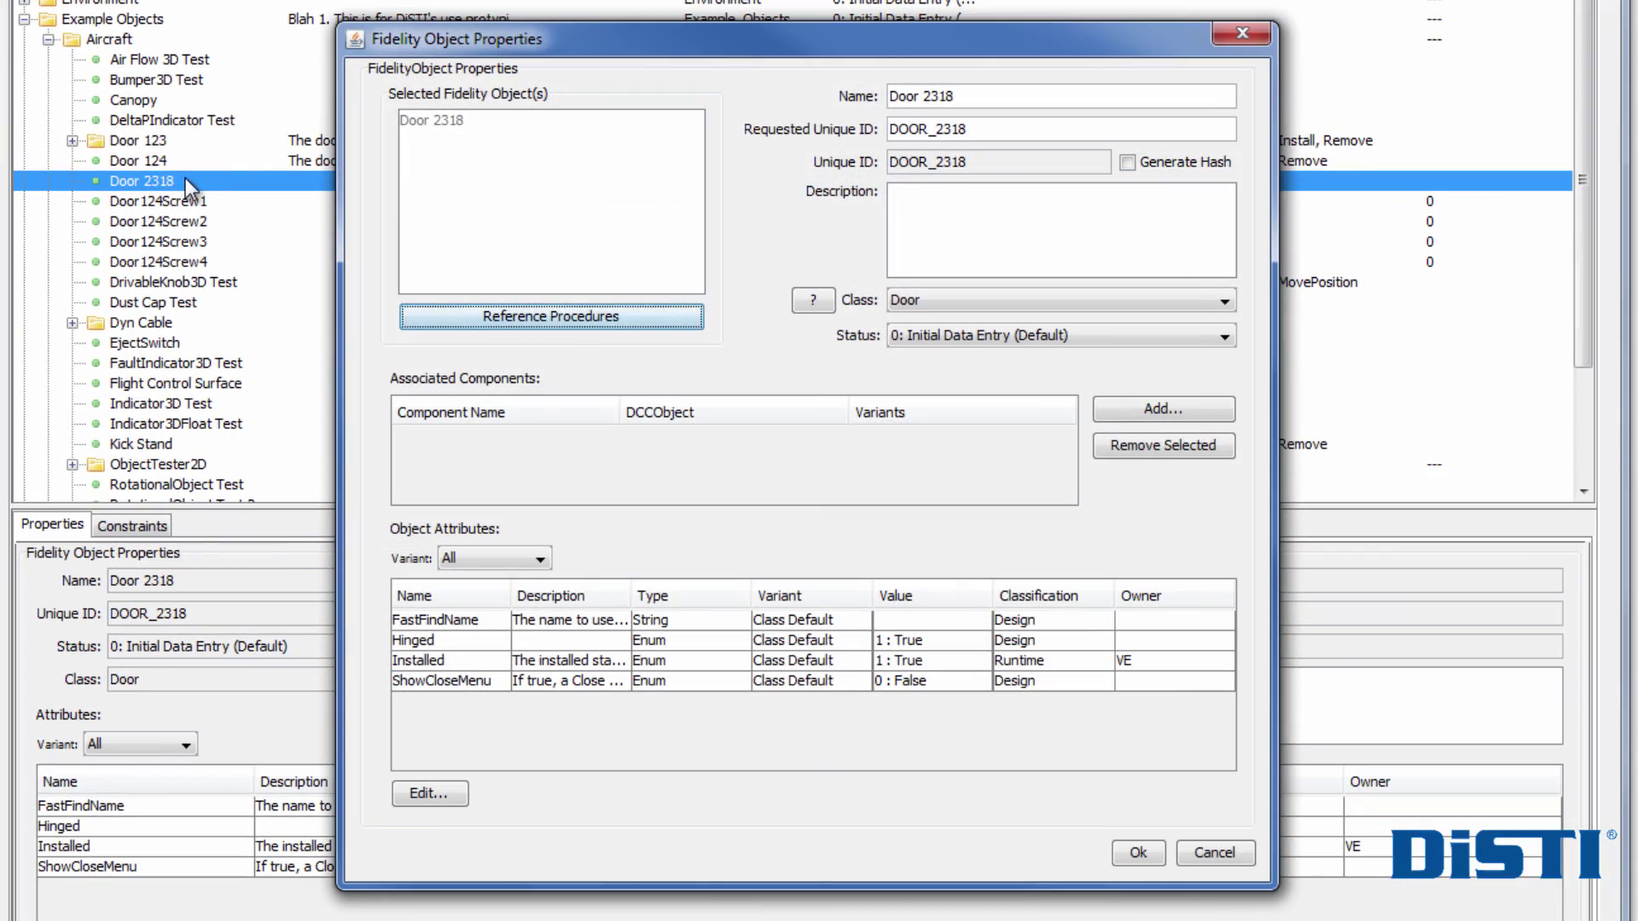
click(646, 321)
click(821, 246)
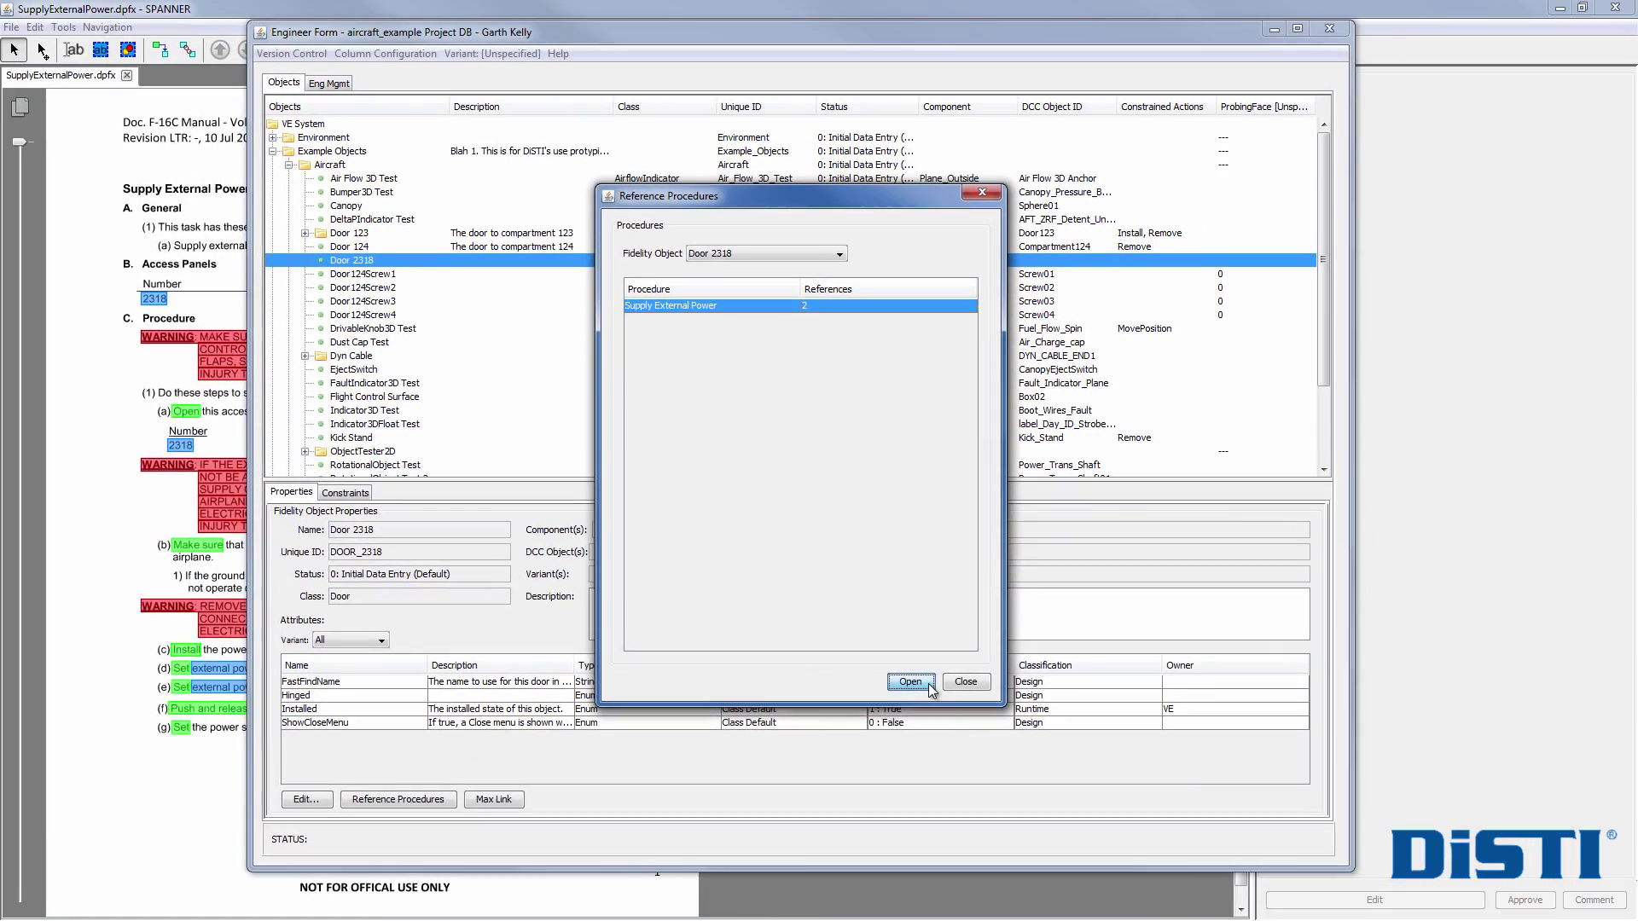
click(928, 682)
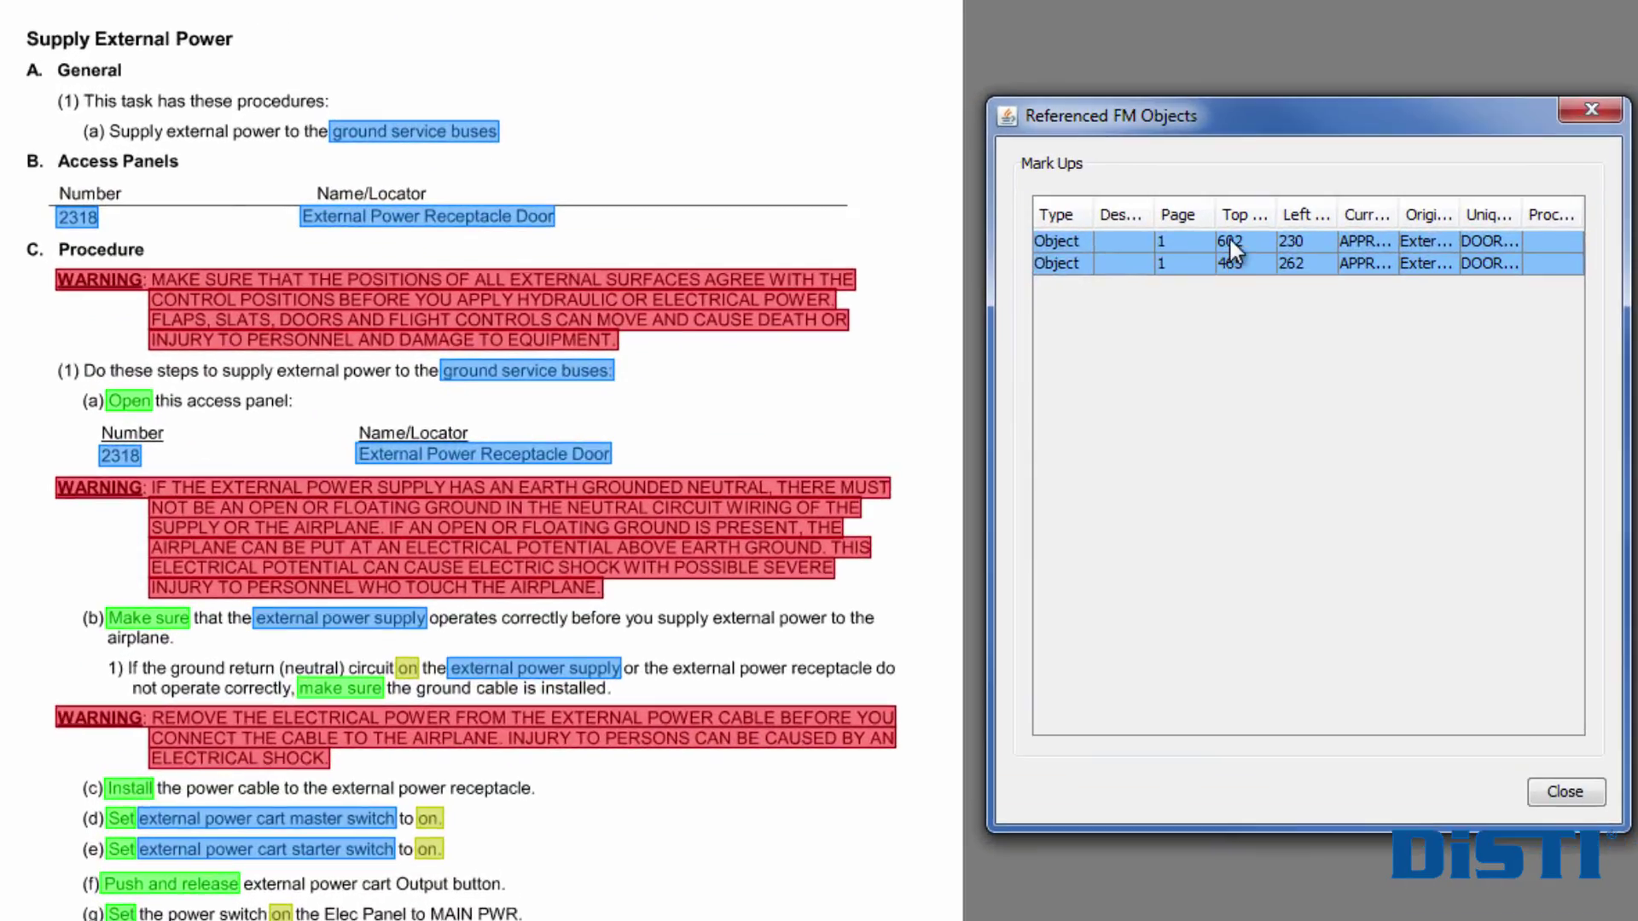
click(704, 270)
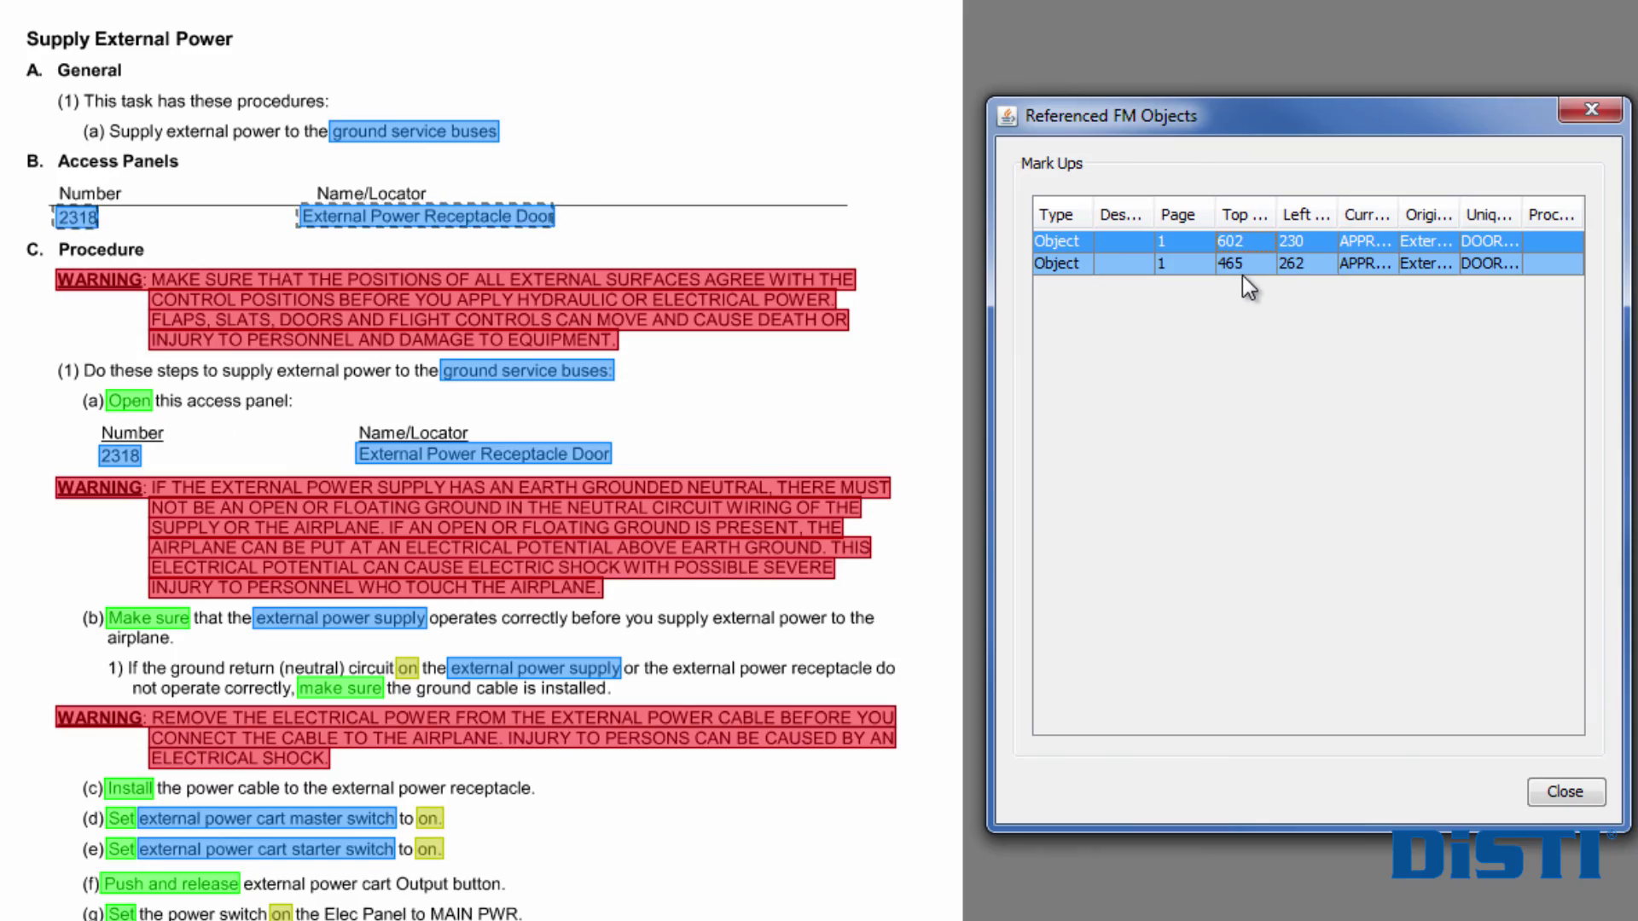
click(1242, 275)
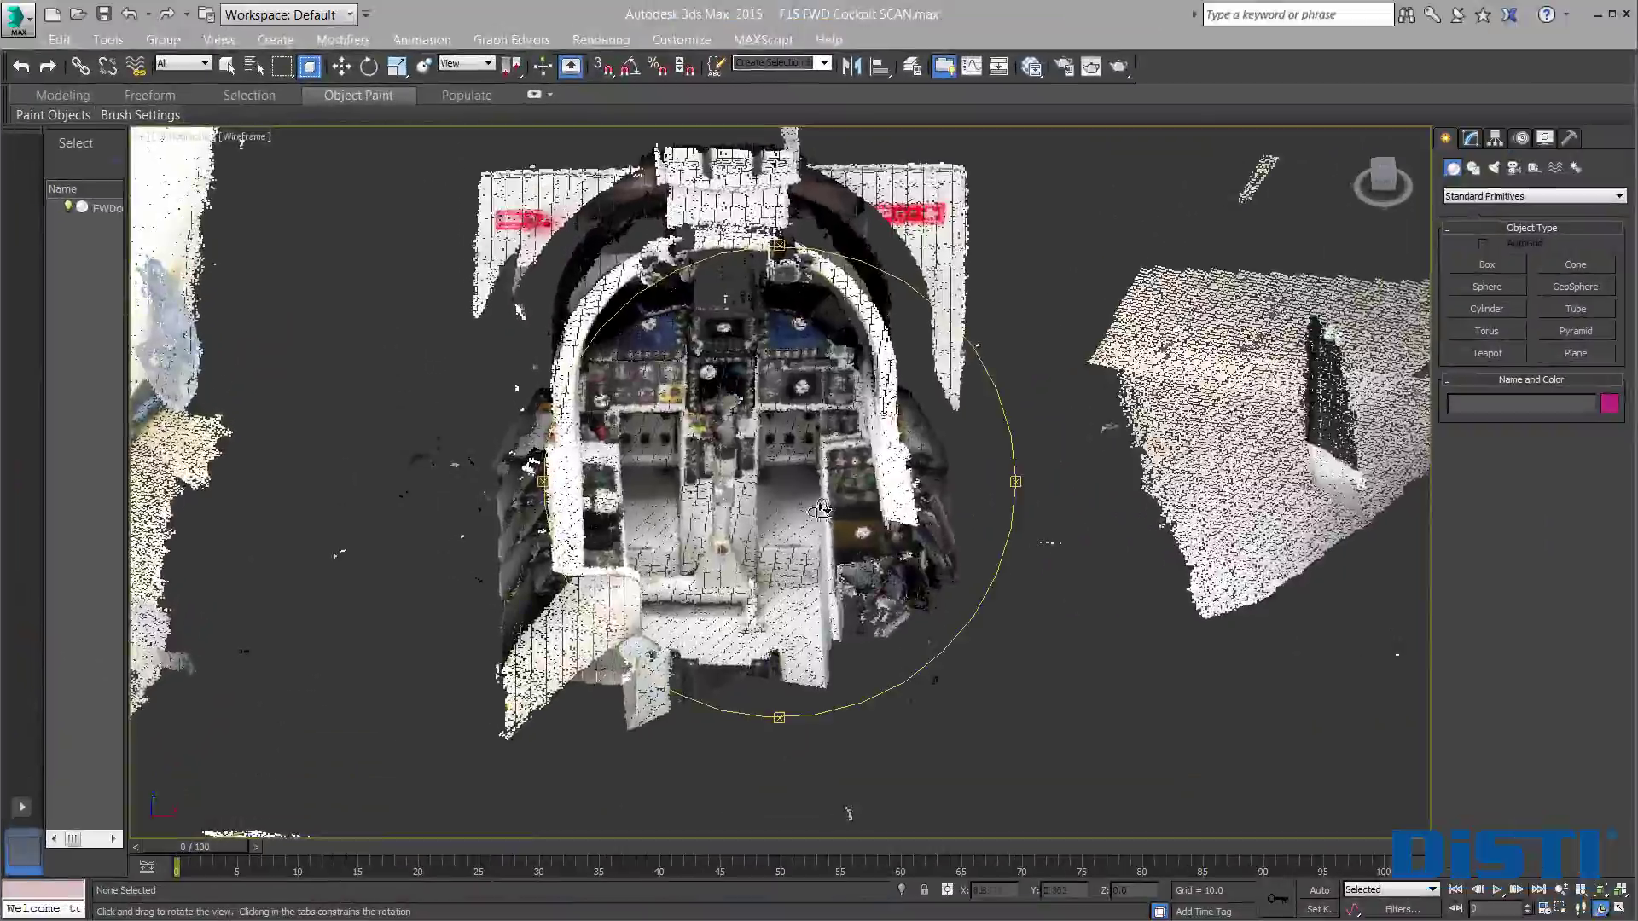
Step: Orbit the F15 forward cockpit scan to an oblique view
drag(821, 509, 1015, 478)
Step: Orbit the F16C_Door_2318 model to an angled side view beside the External Power Cable Max Link panel
scroll(811, 576, up, 10)
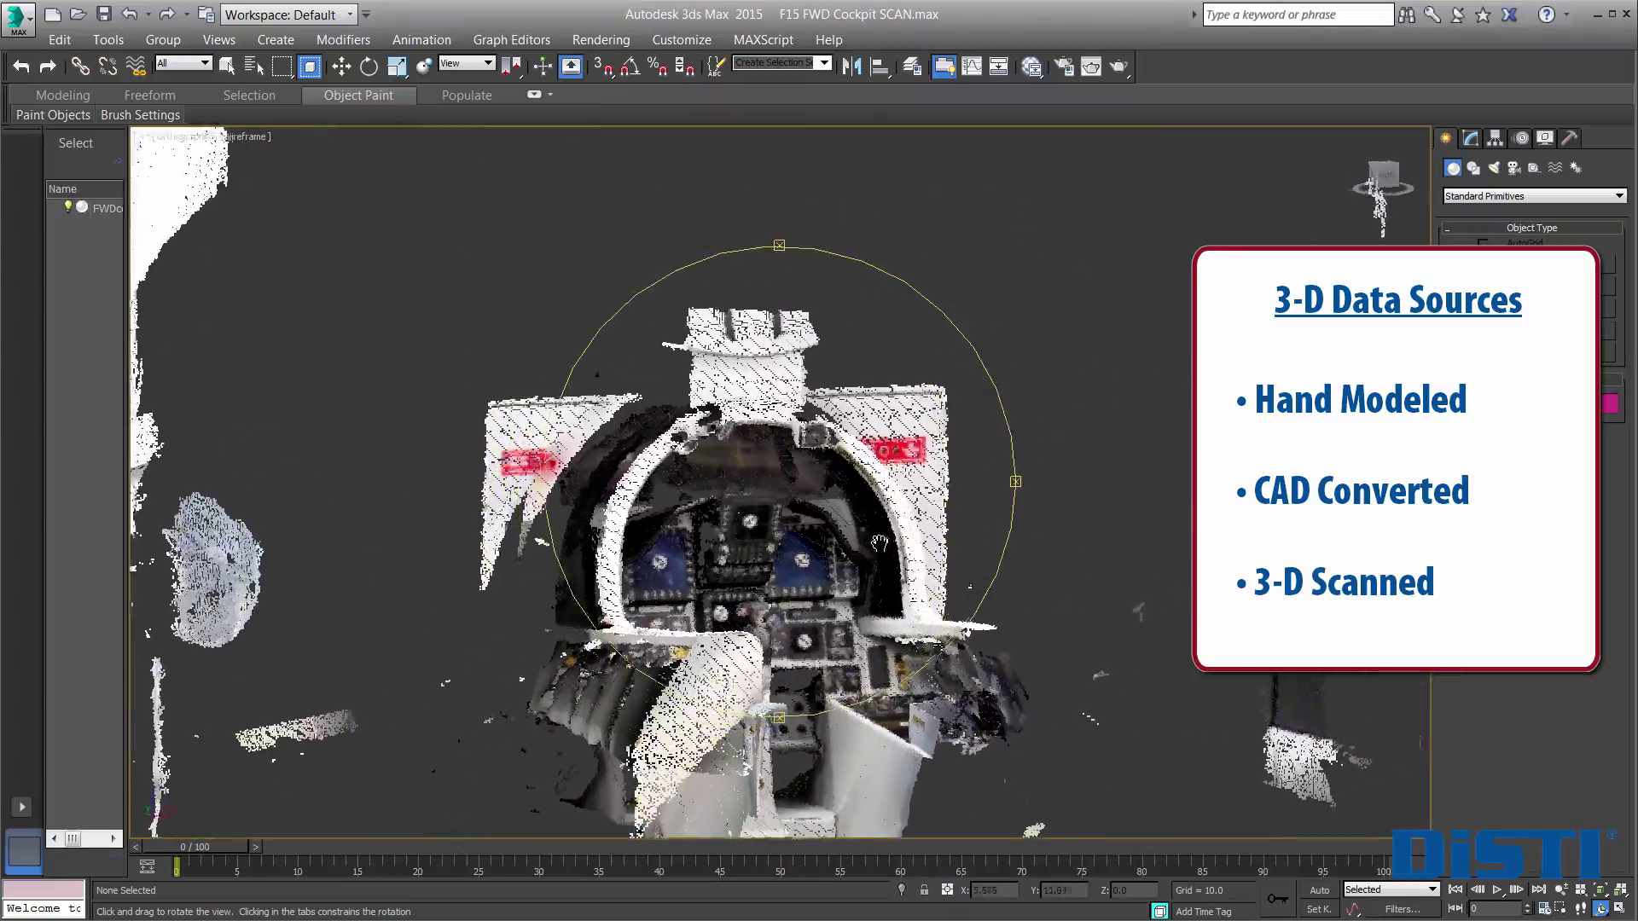
drag(811, 575, 886, 517)
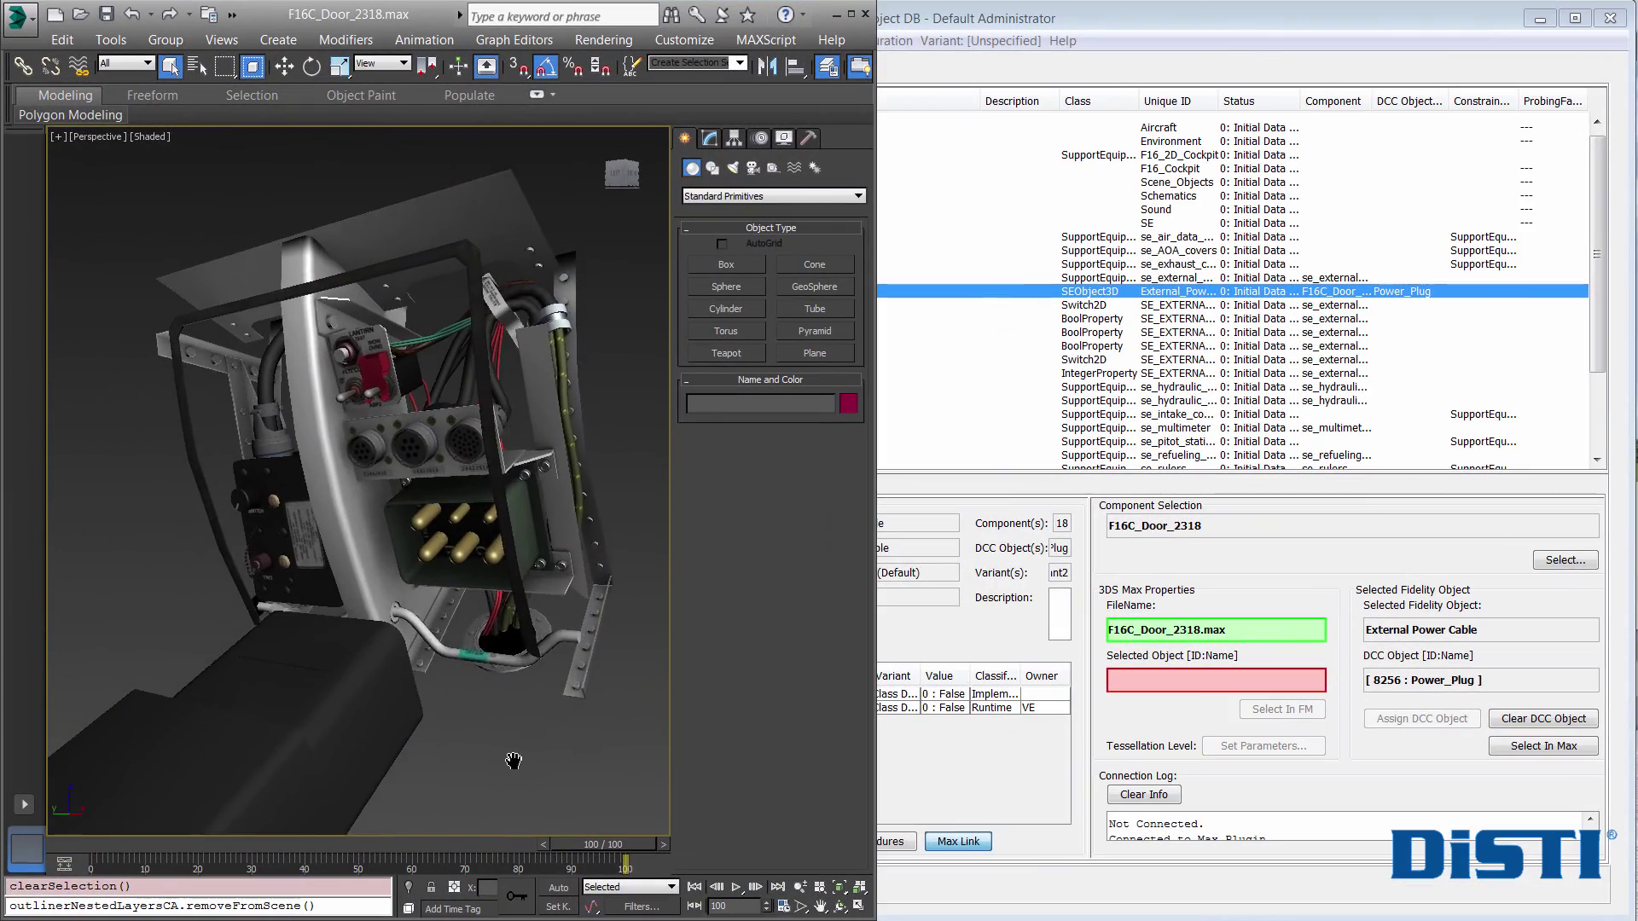
Step: Link the Power_Plug mesh [8256] to the External Power Cable and bring the Engineer Form forward
middle_drag(513, 761, 406, 642)
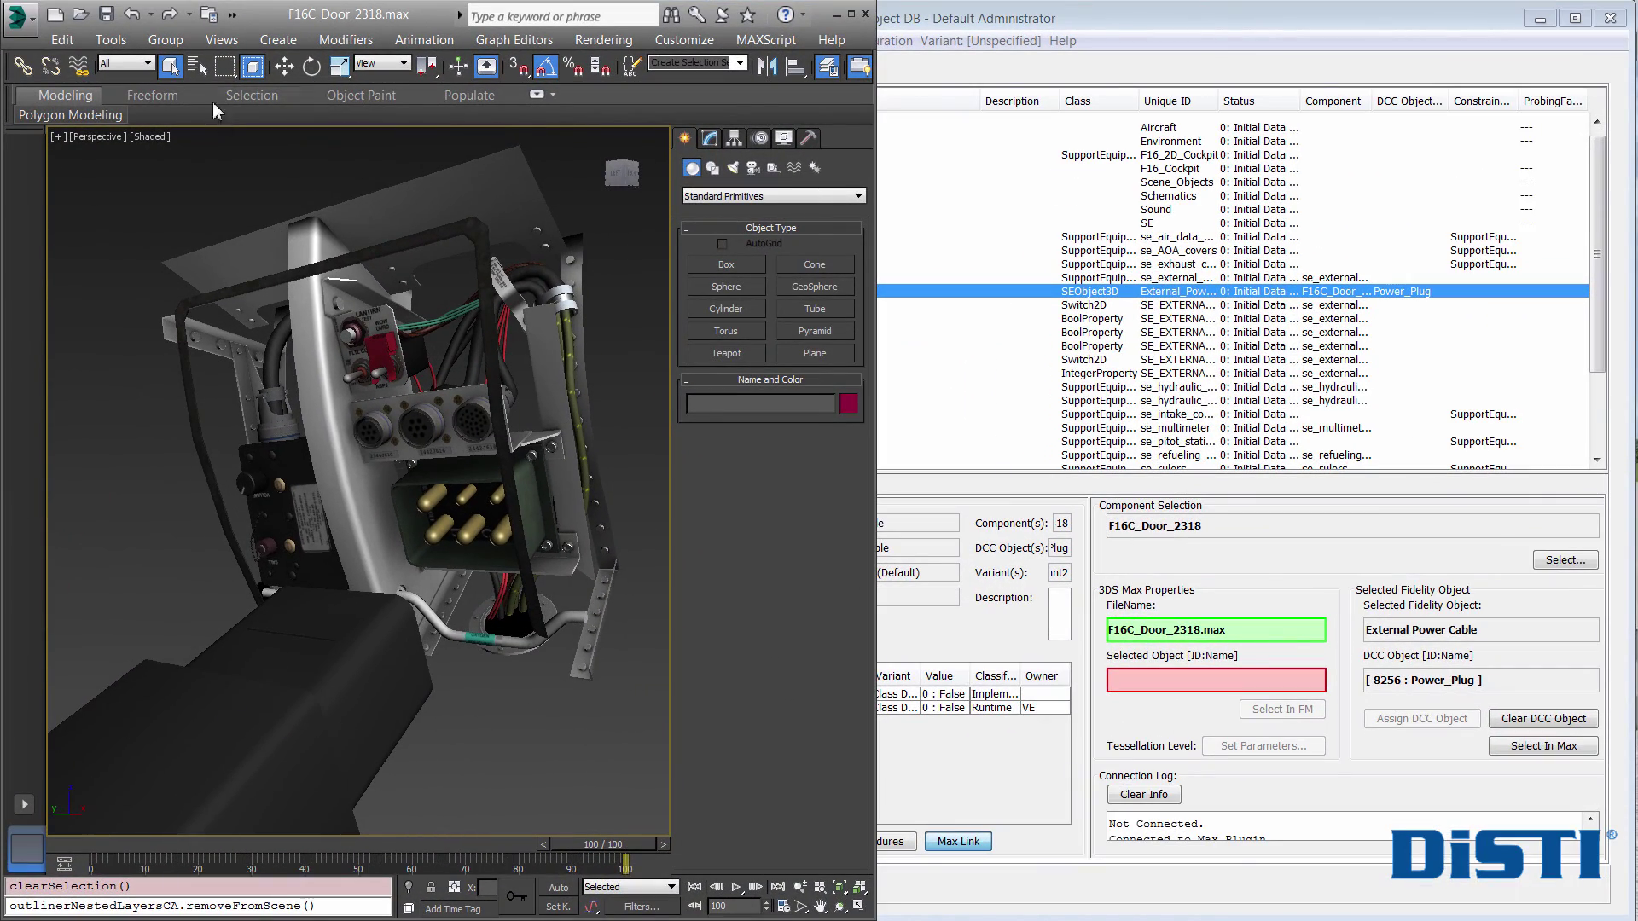
click(315, 673)
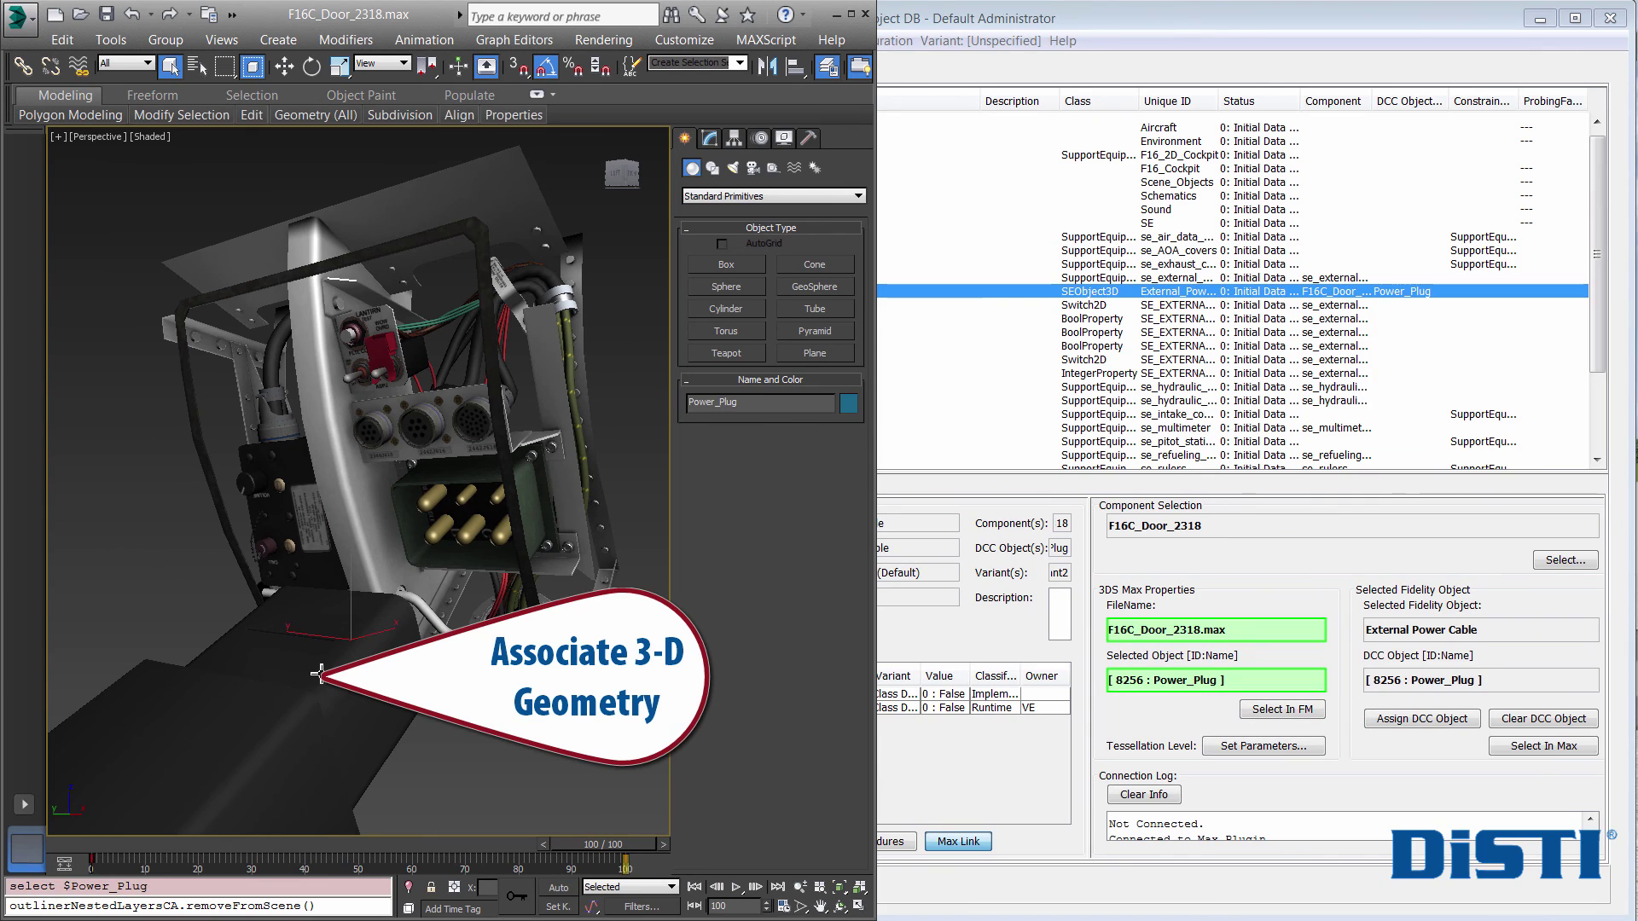
click(1017, 40)
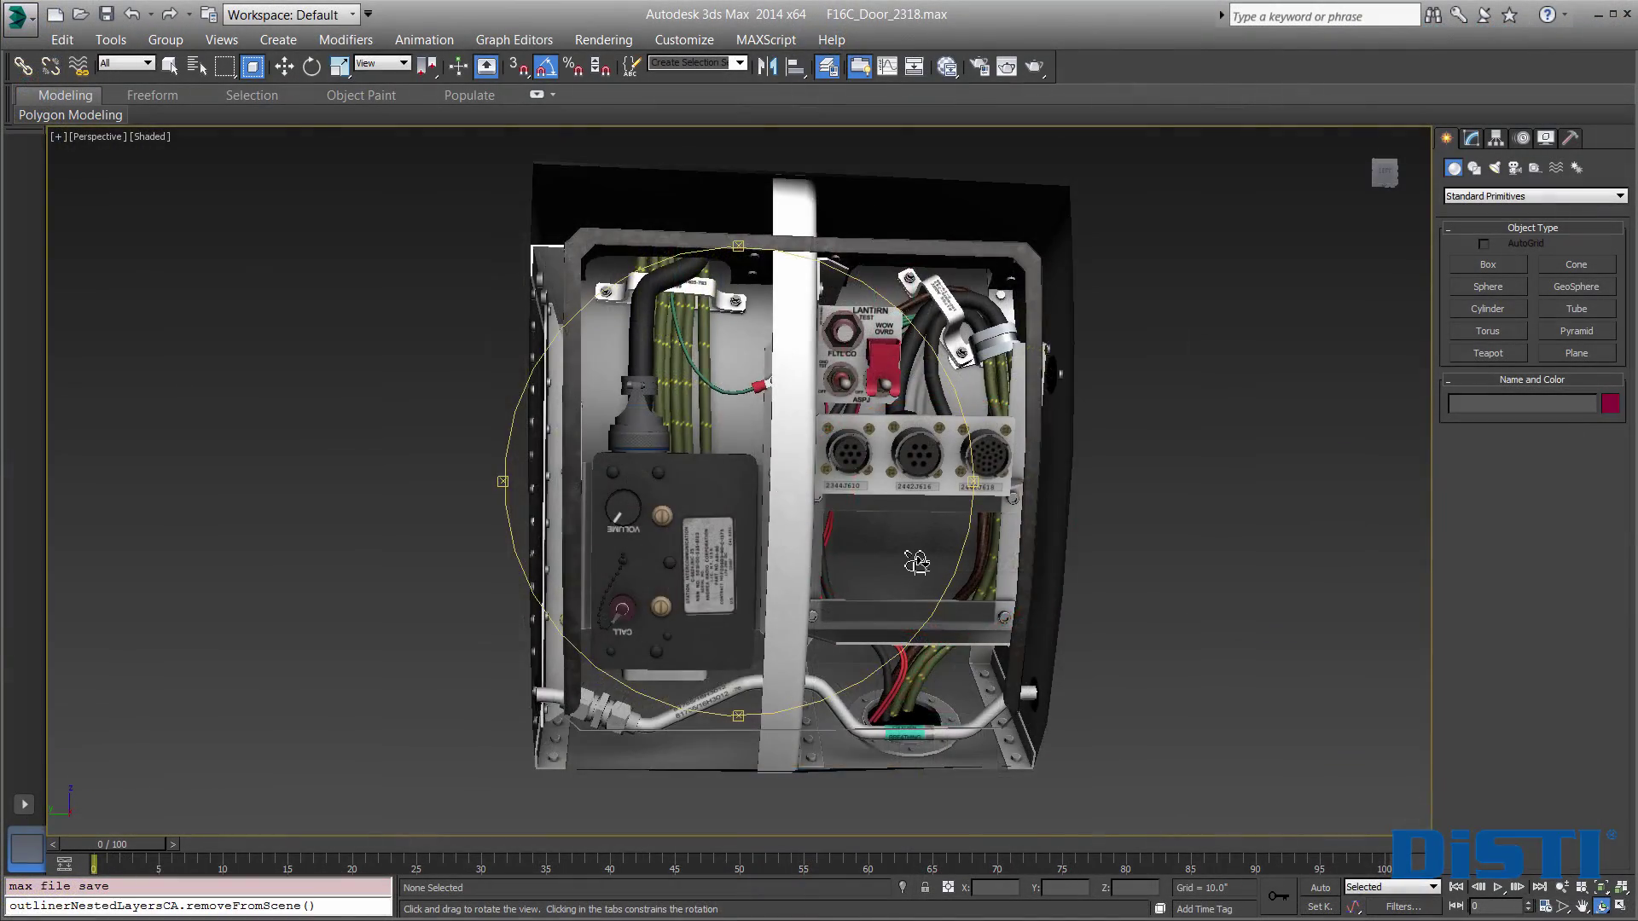
scroll(917, 561, up, 5)
drag(848, 482, 799, 475)
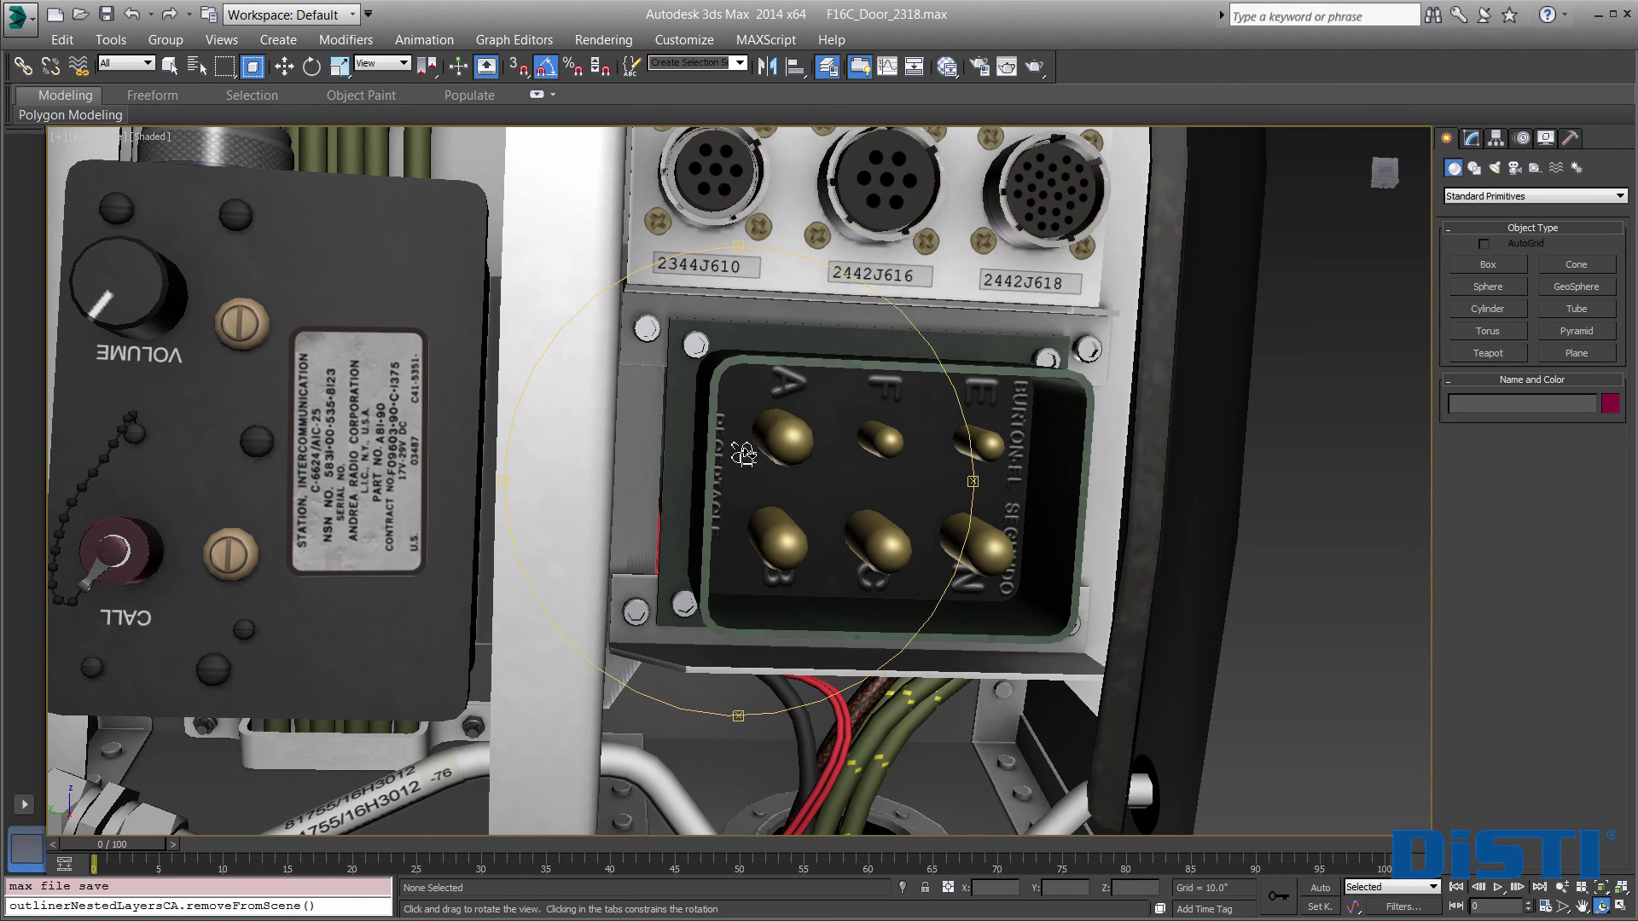
scroll(744, 454, down, 10)
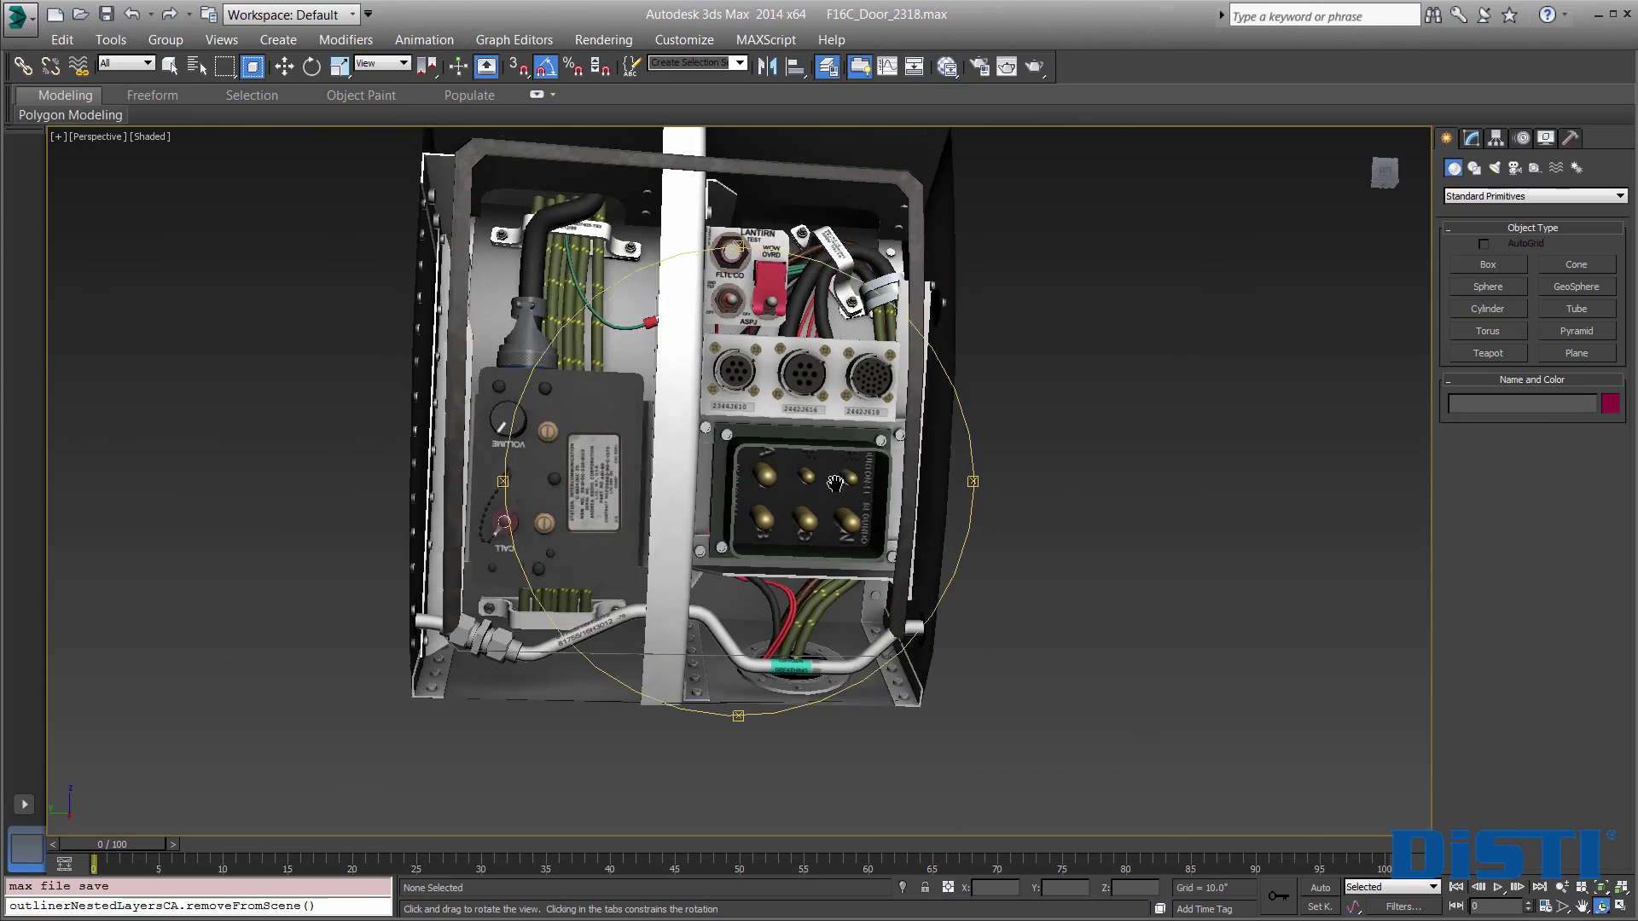
drag(832, 482, 554, 384)
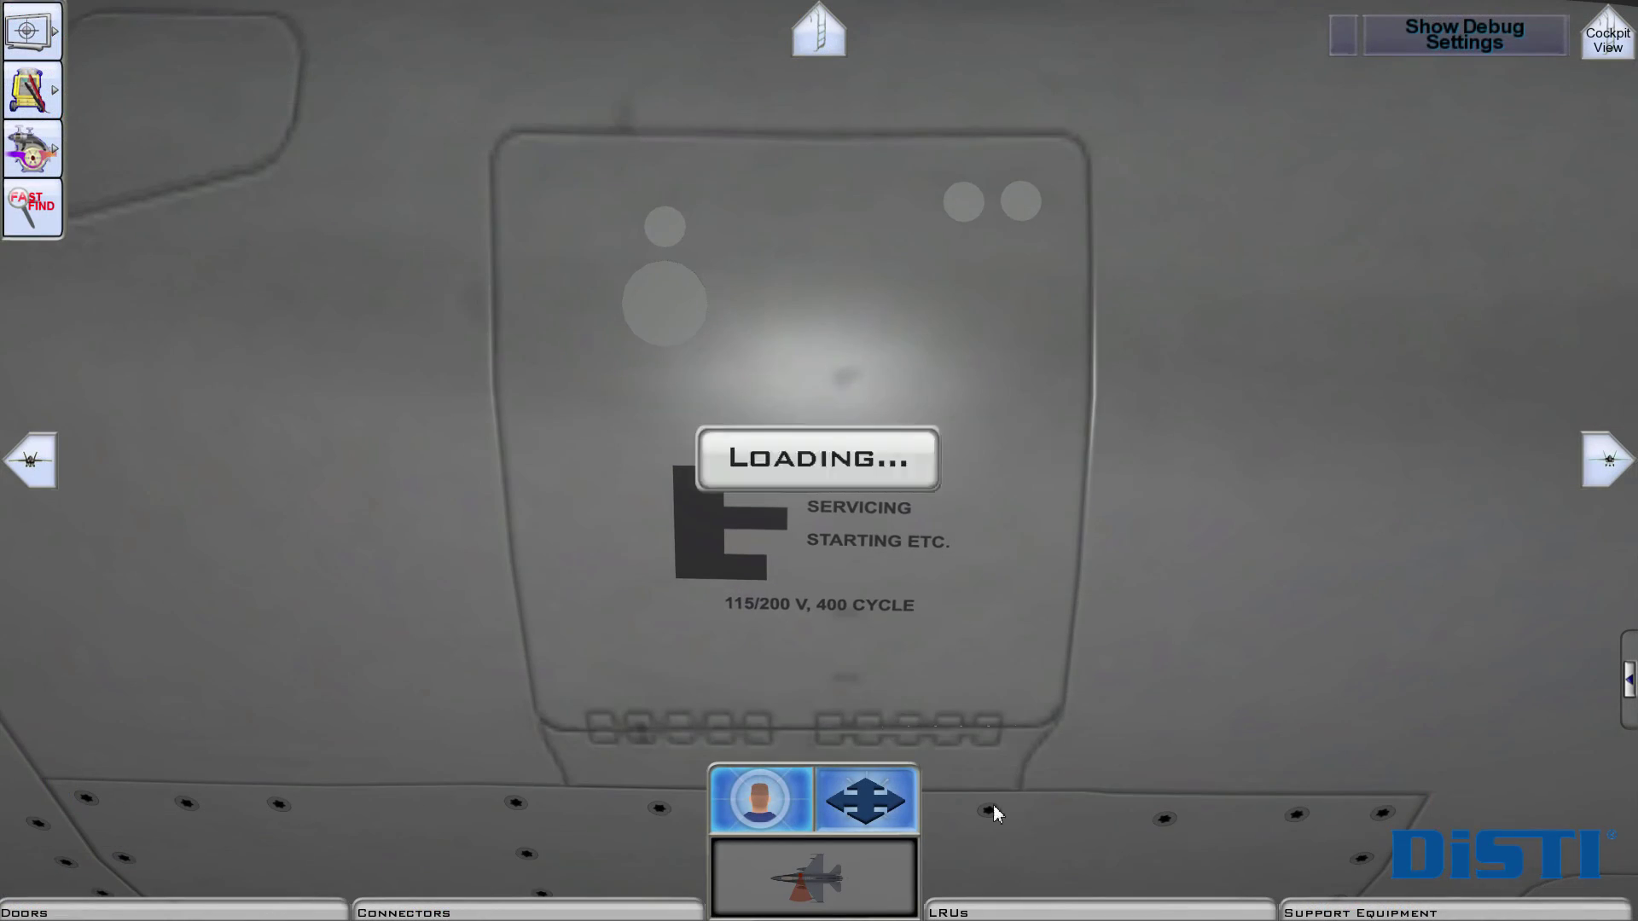
Step: Open door 2318, plug the power cable into its connector block, close the door, and open the Engineer Form
click(998, 350)
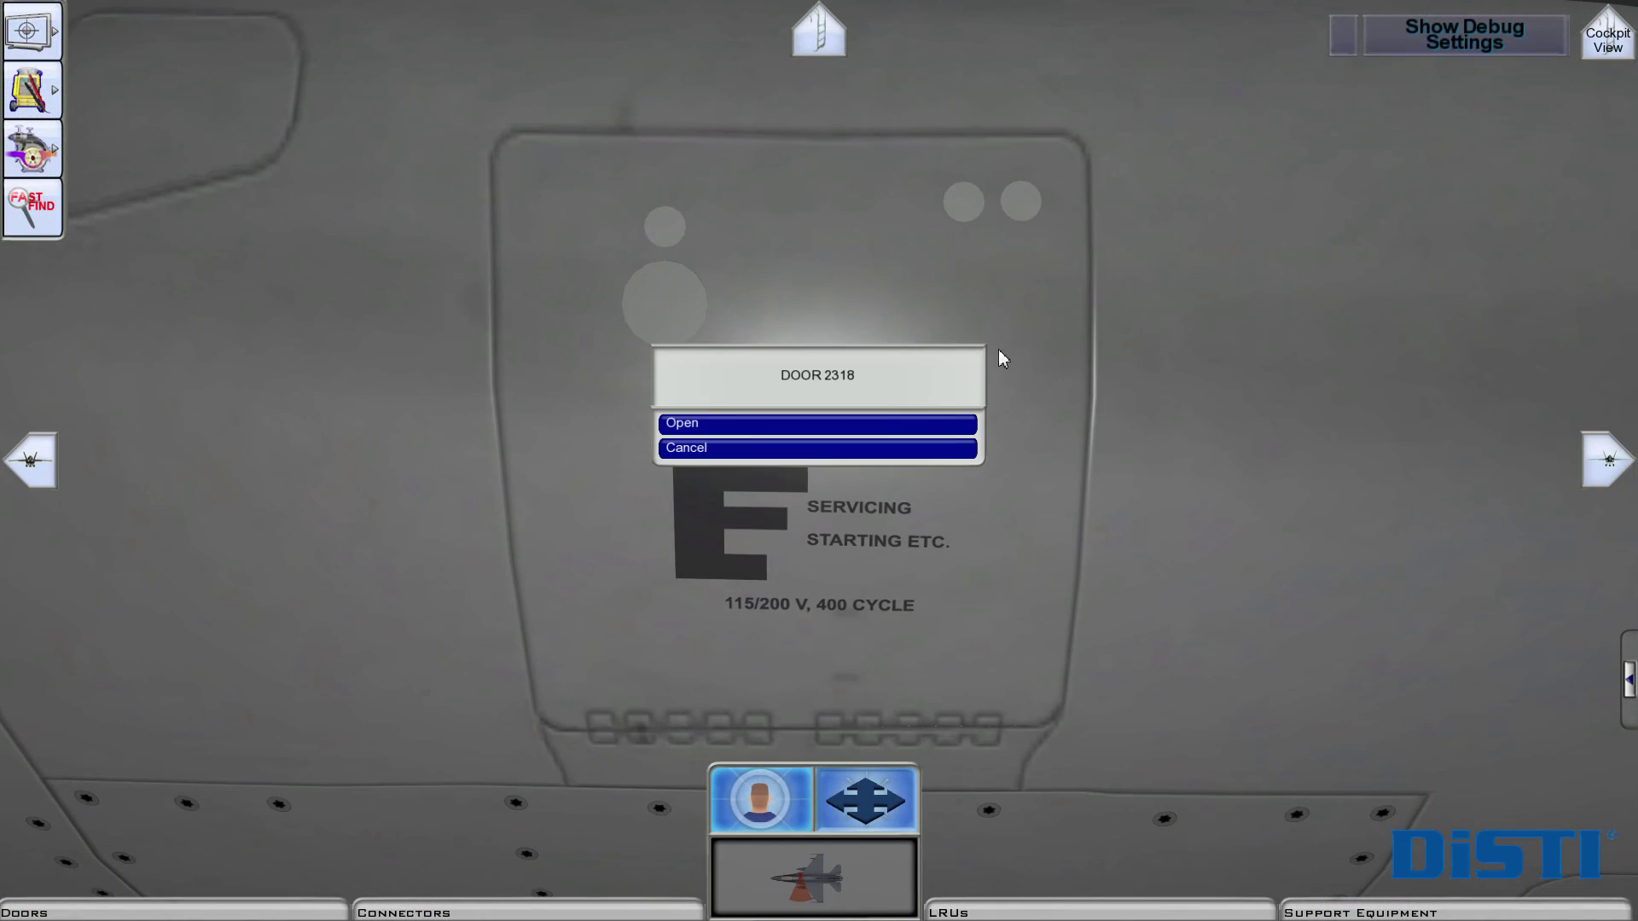
click(855, 433)
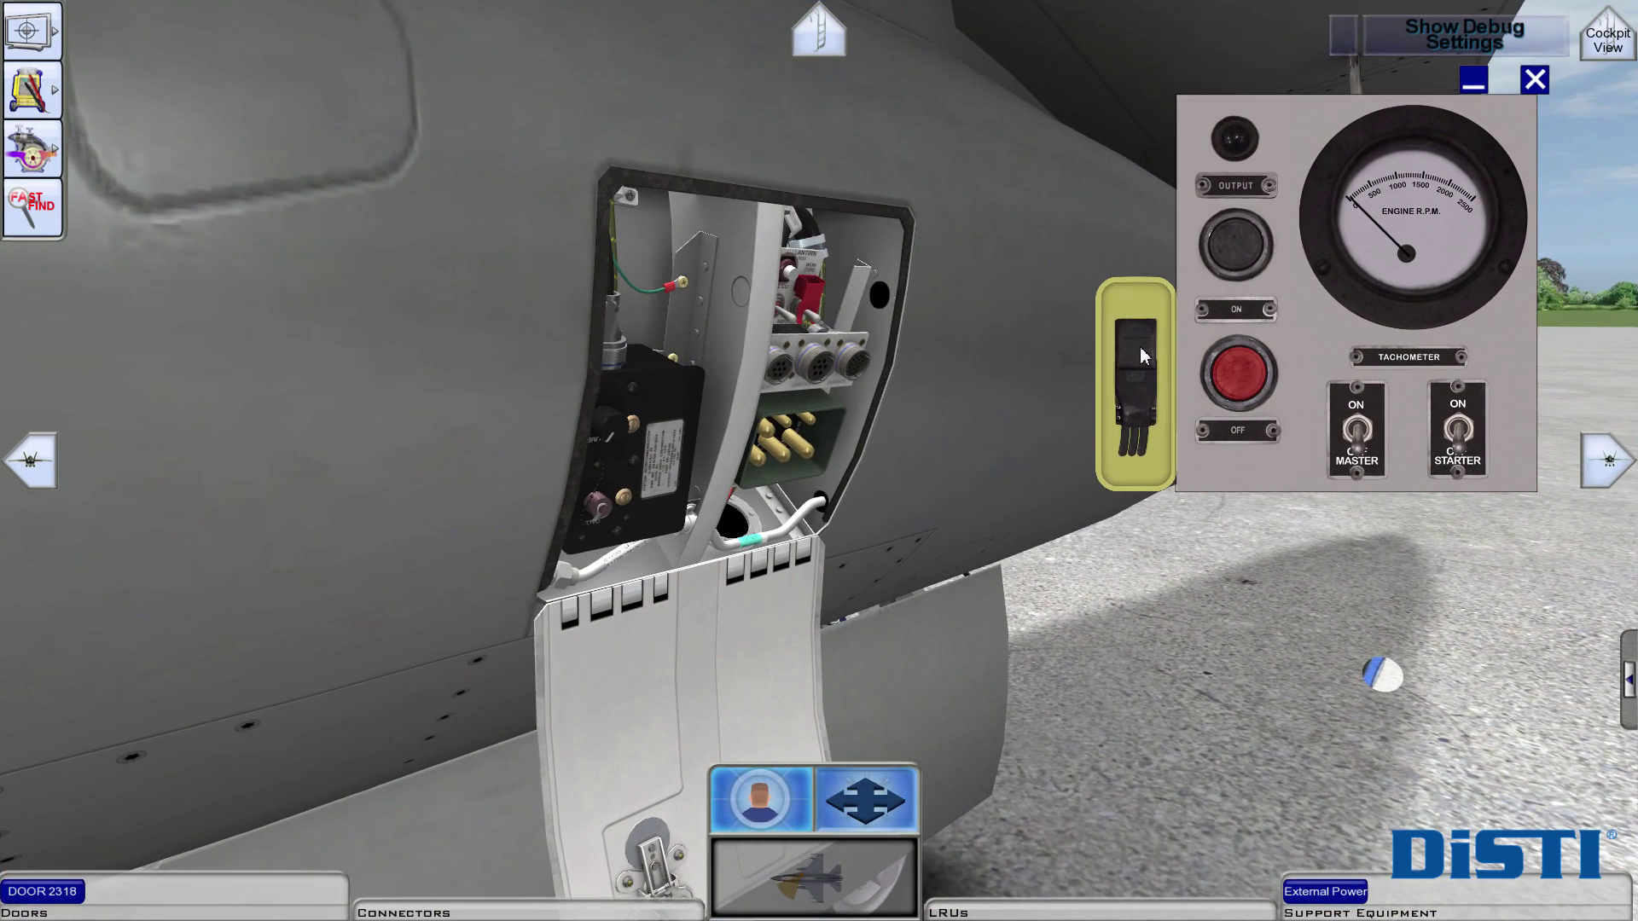
drag(1109, 412, 802, 458)
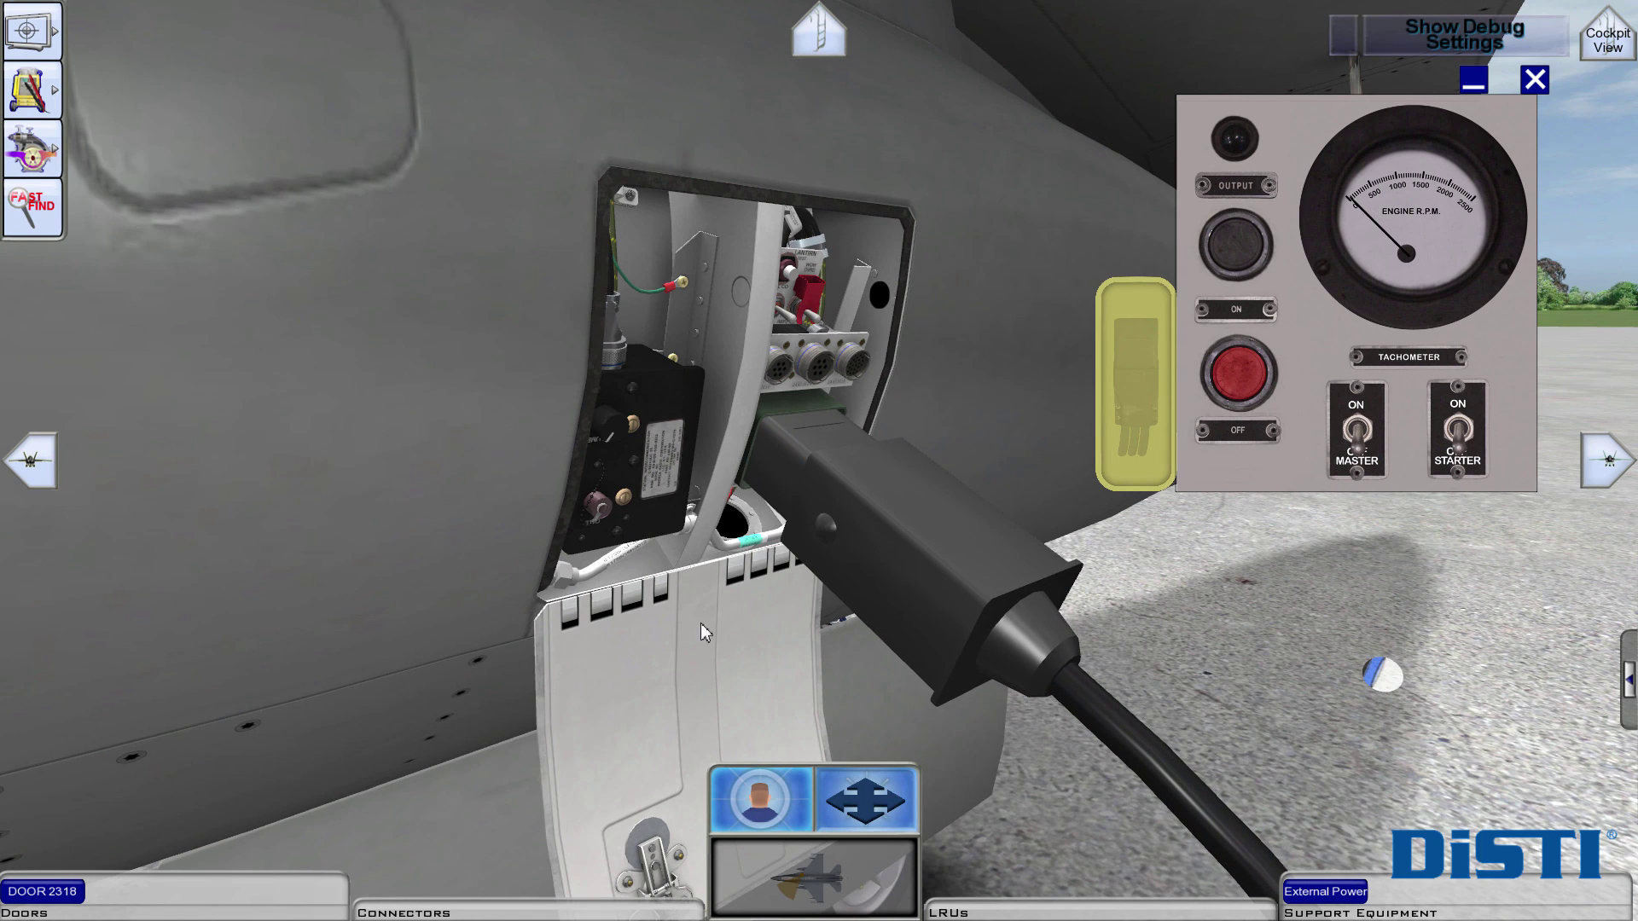
click(650, 704)
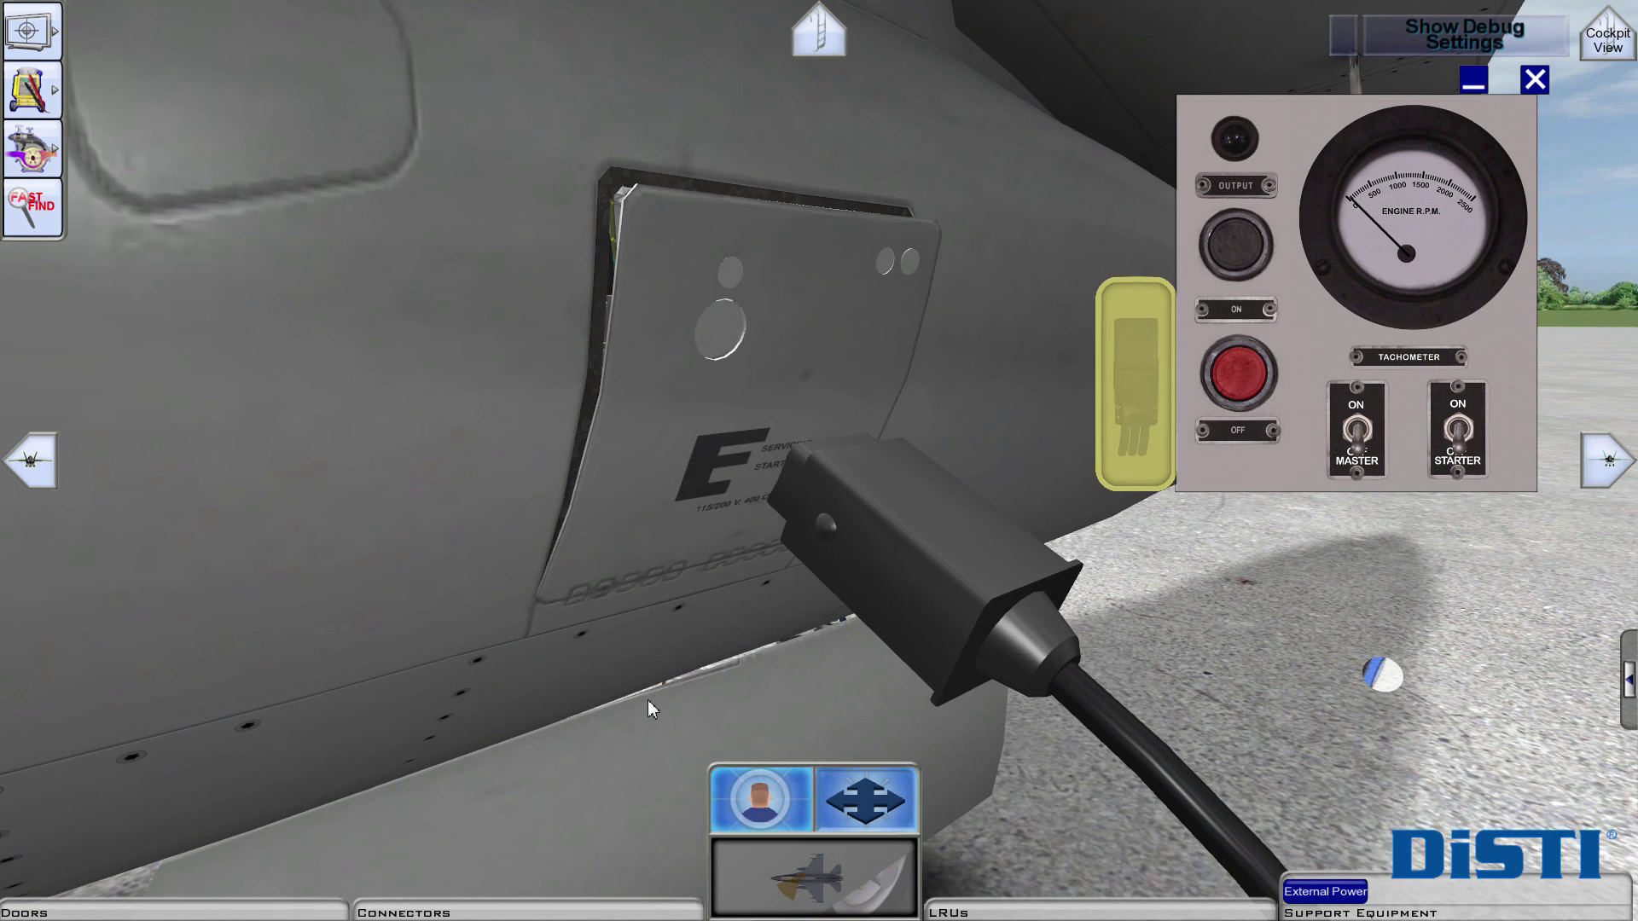
key(ctrl+e)
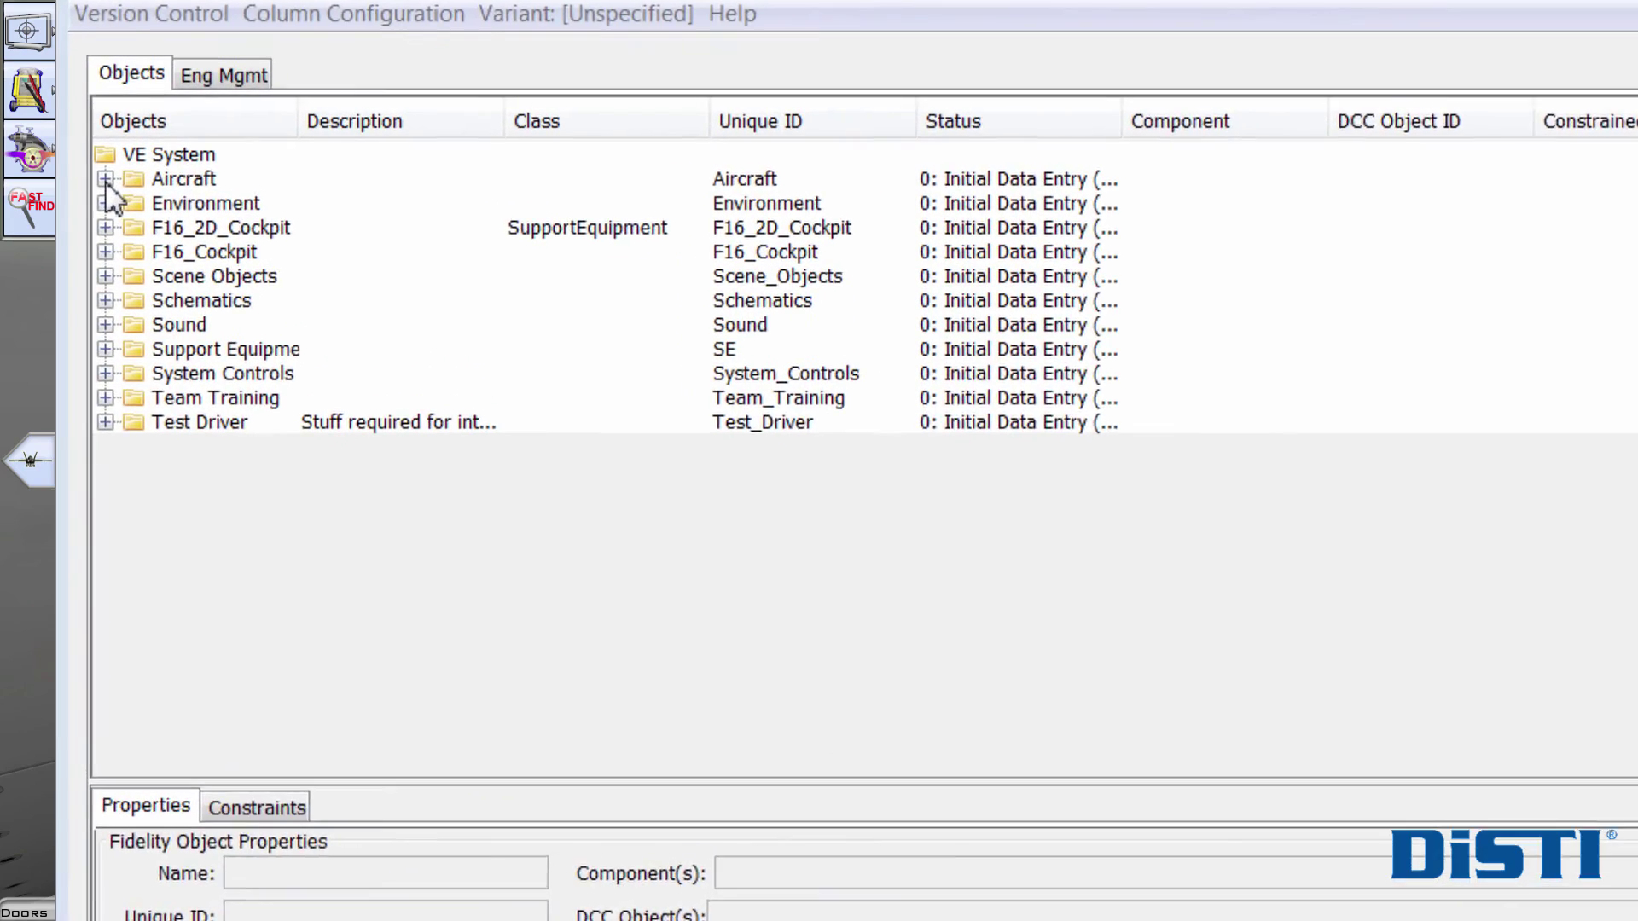
Step: Add an Install action to DOOR 2318's constraints under Aircraft > Doors
click(301, 169)
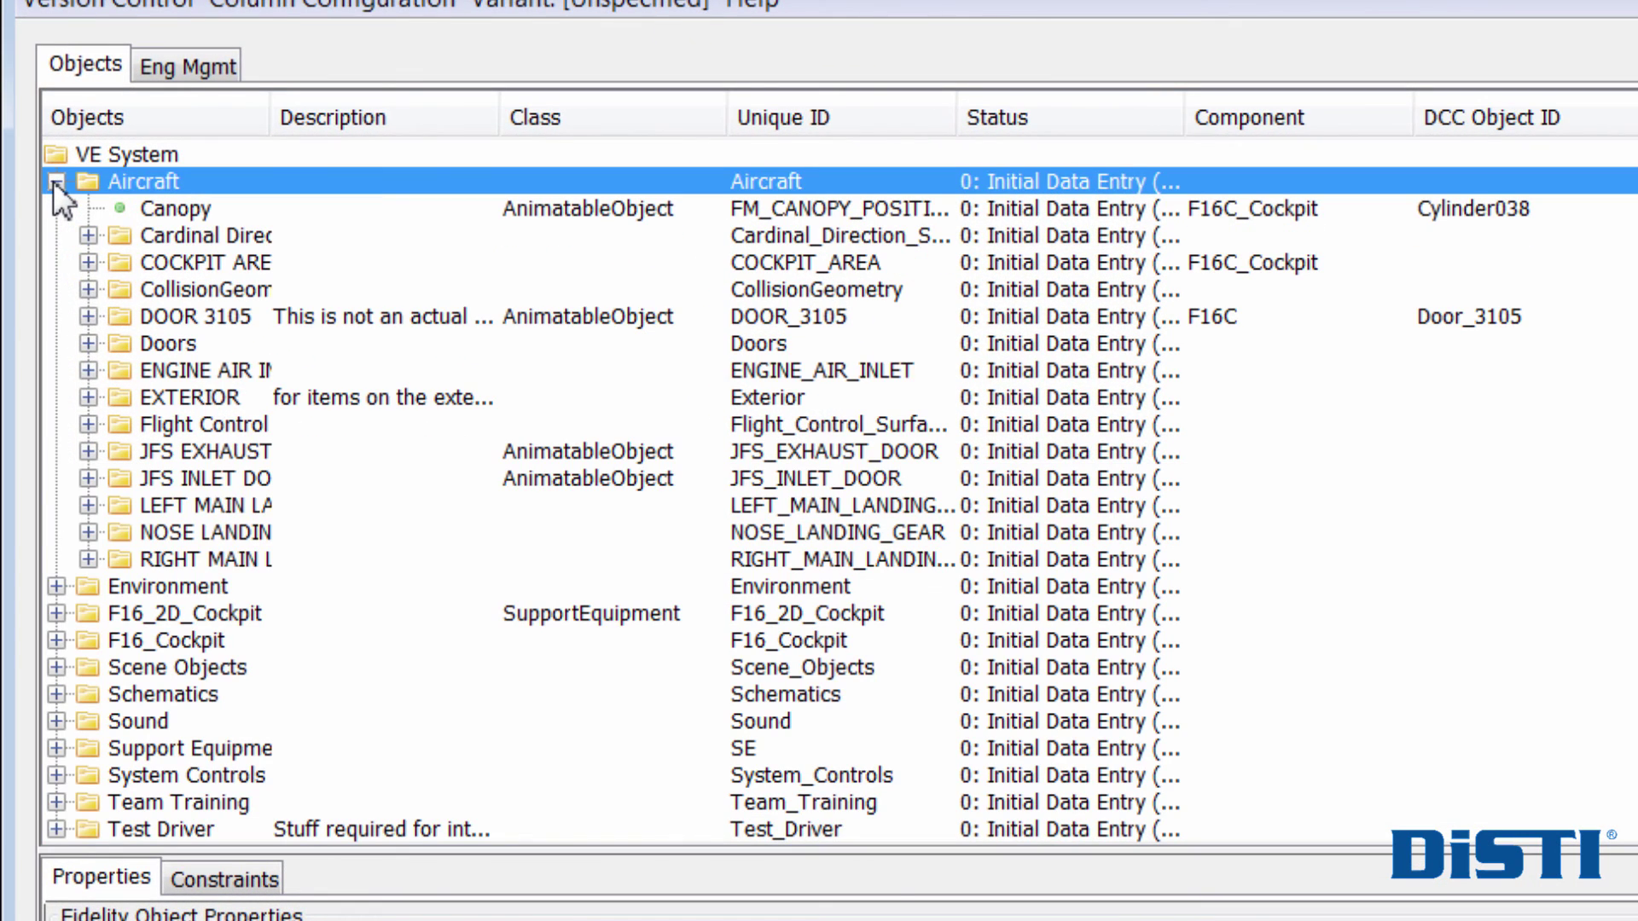
click(88, 343)
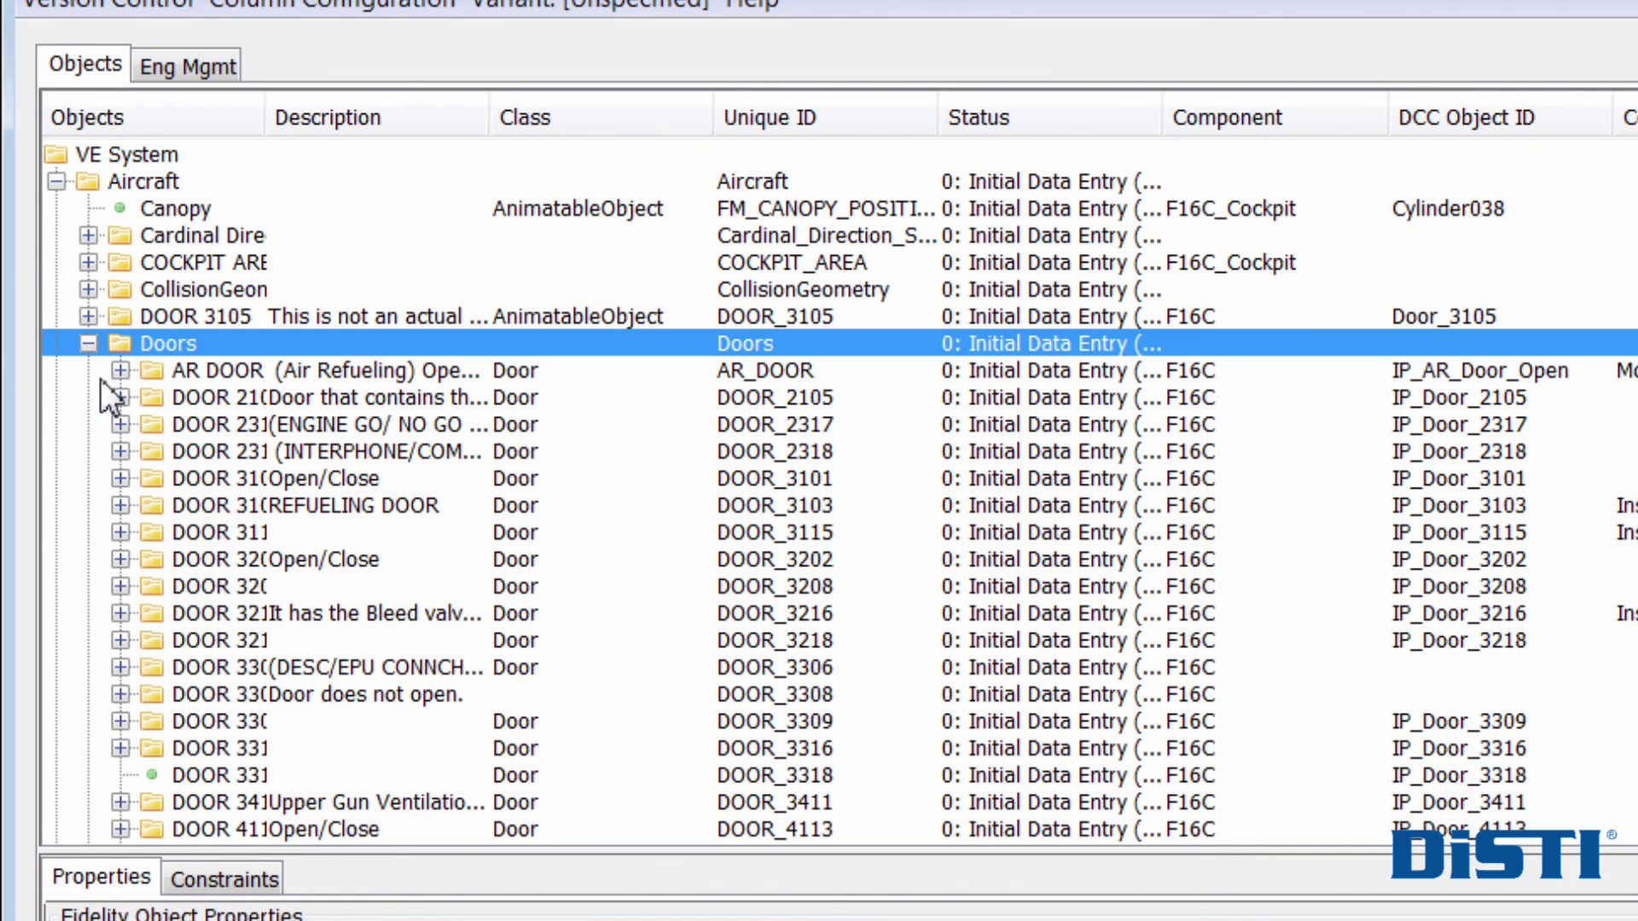
click(120, 451)
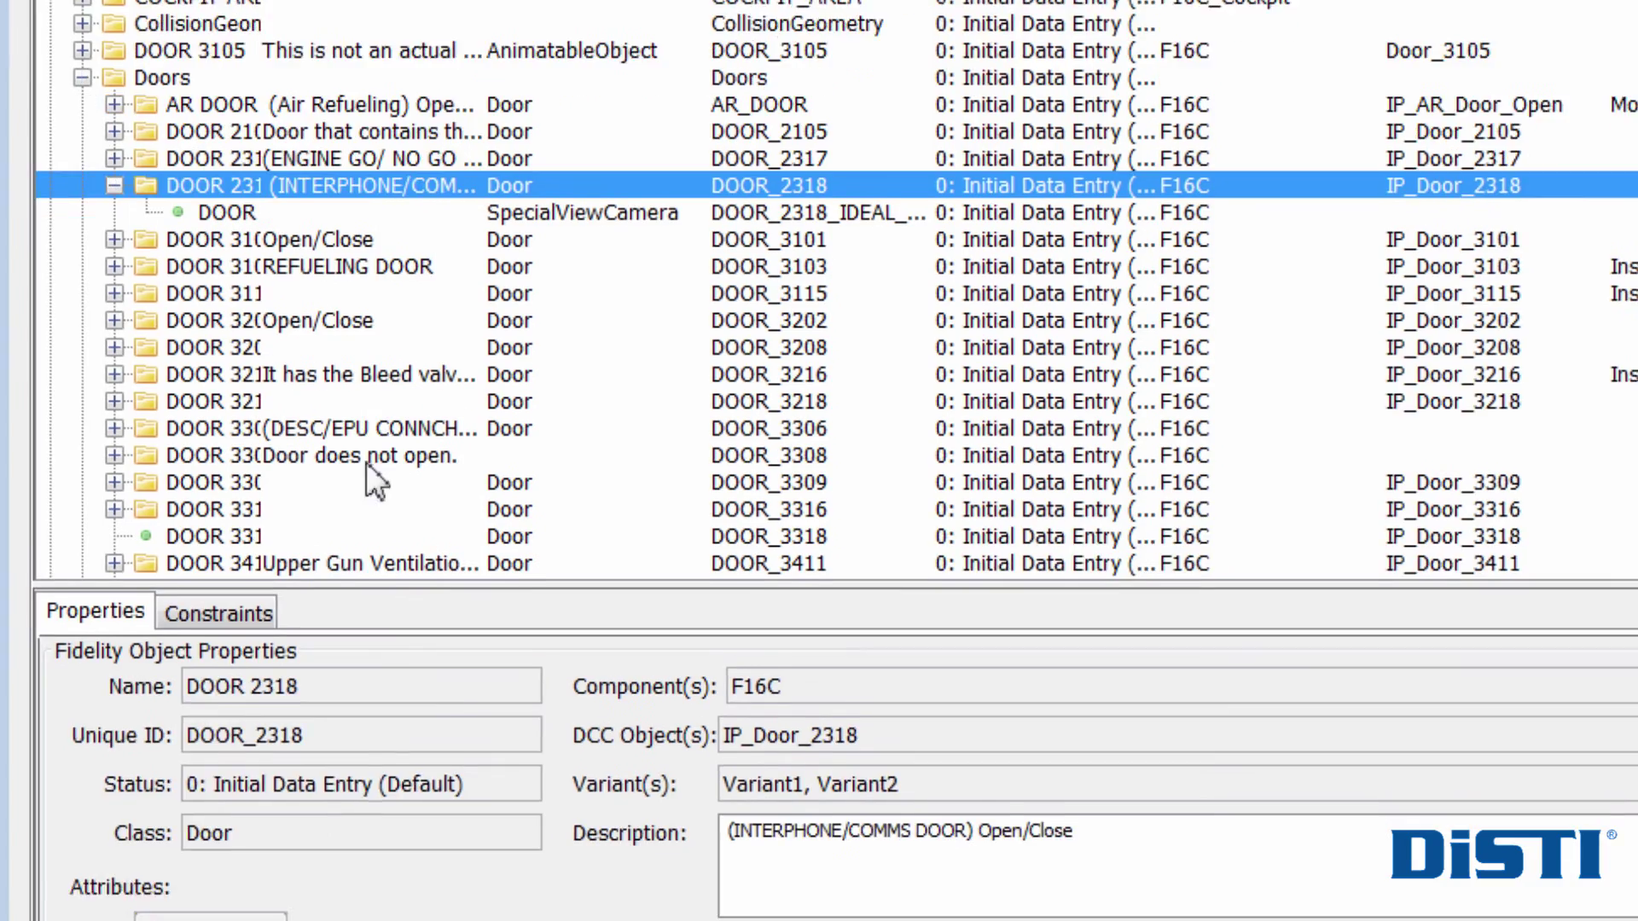
click(214, 614)
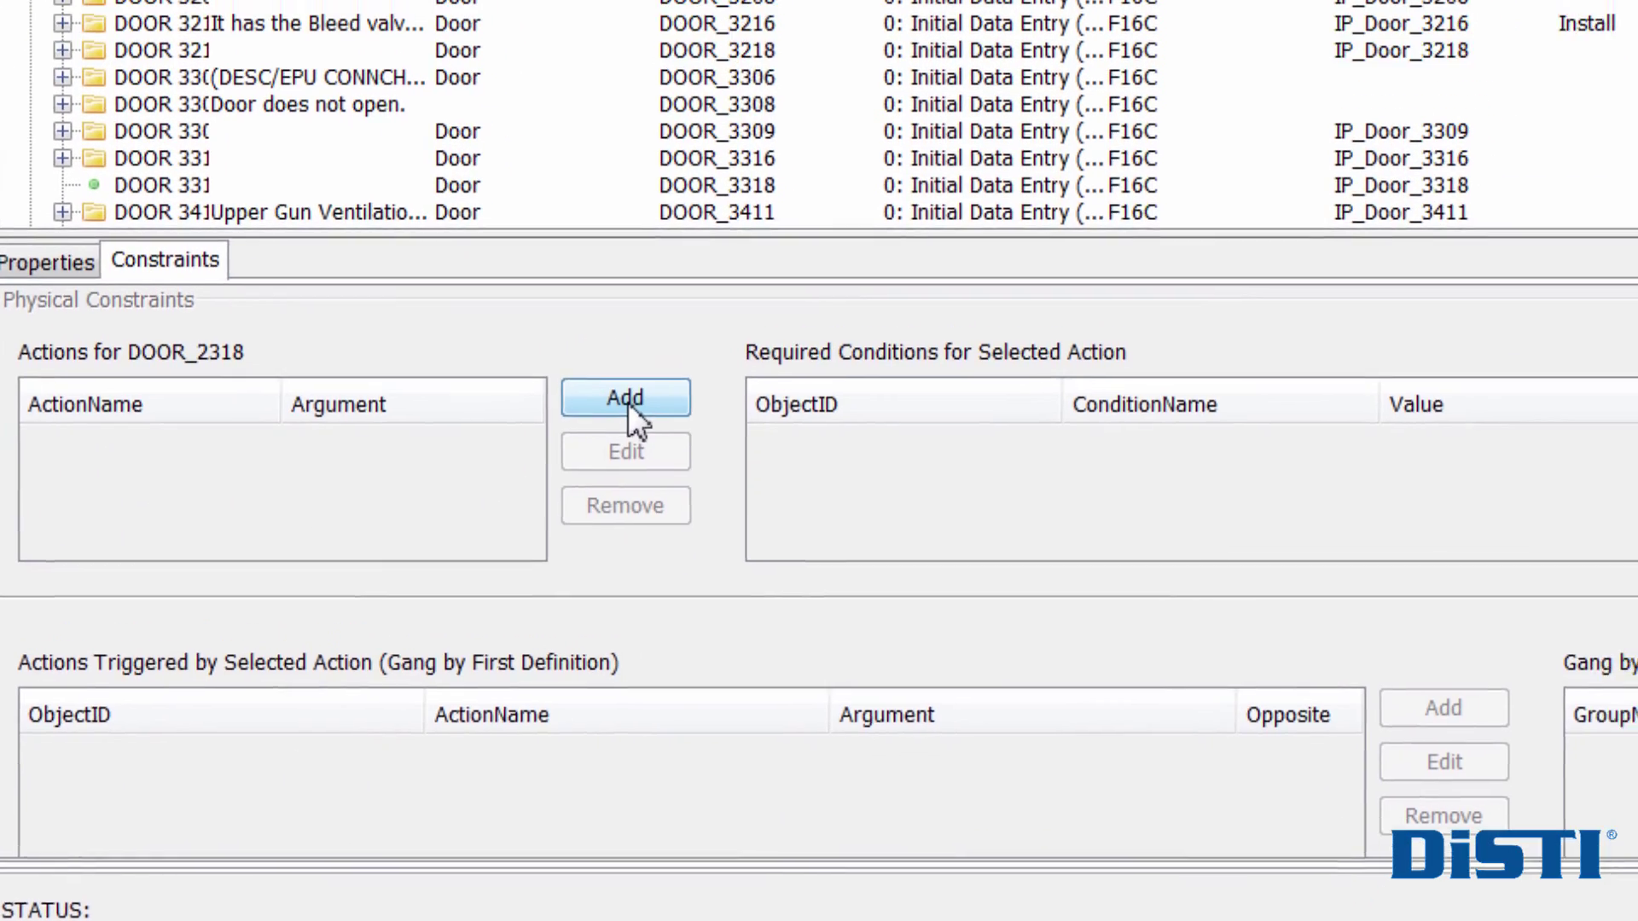
click(671, 339)
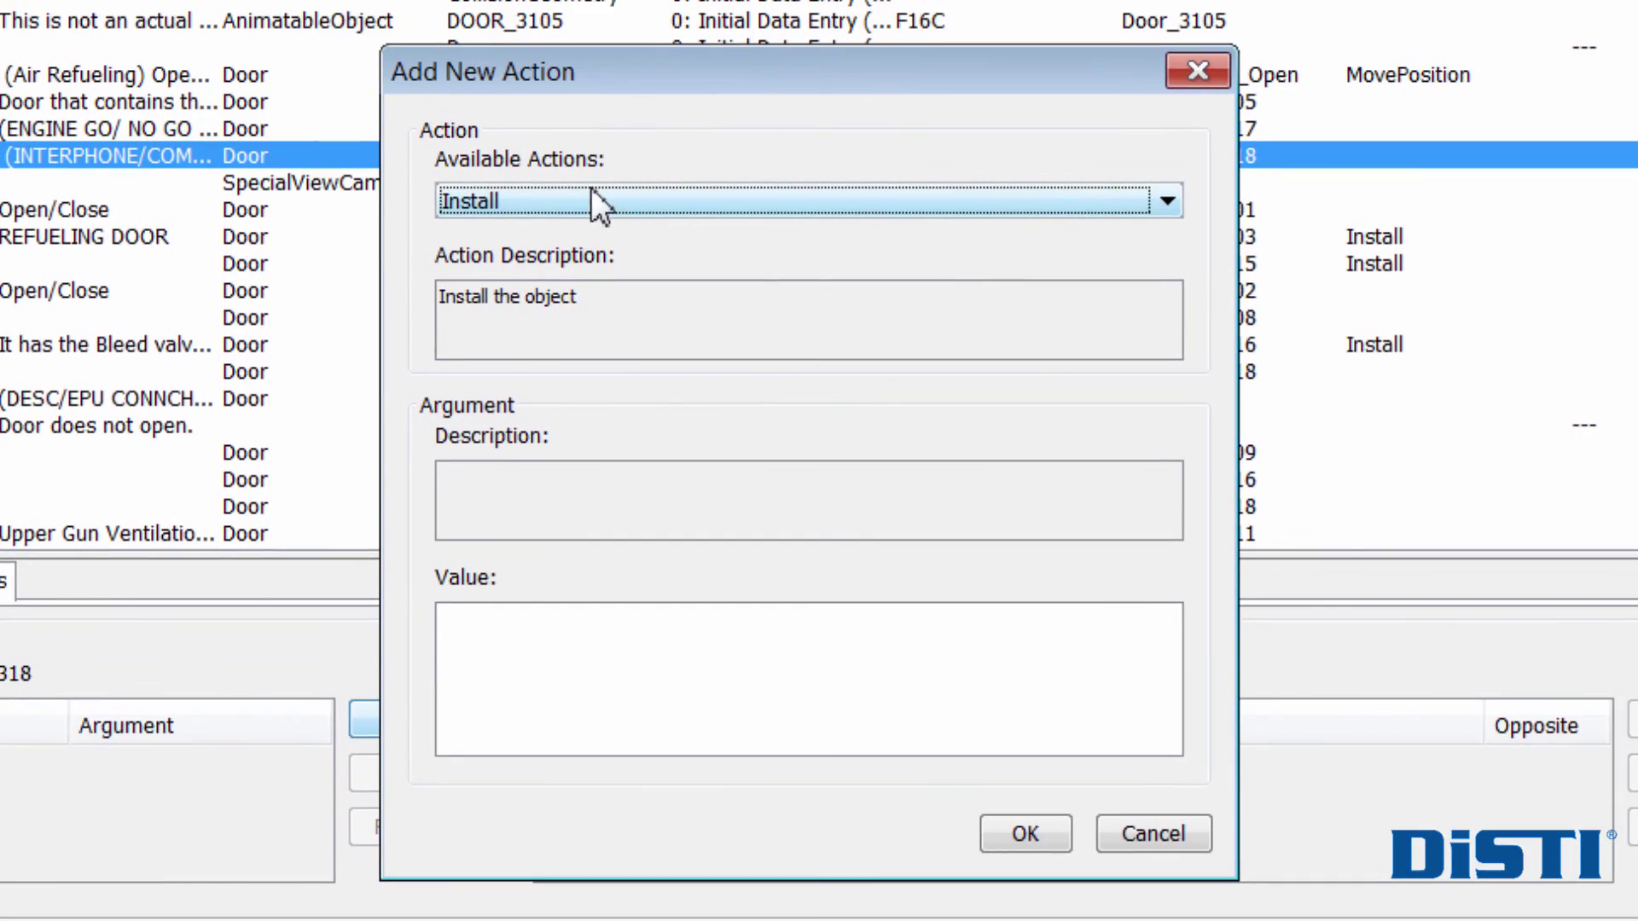
click(1031, 196)
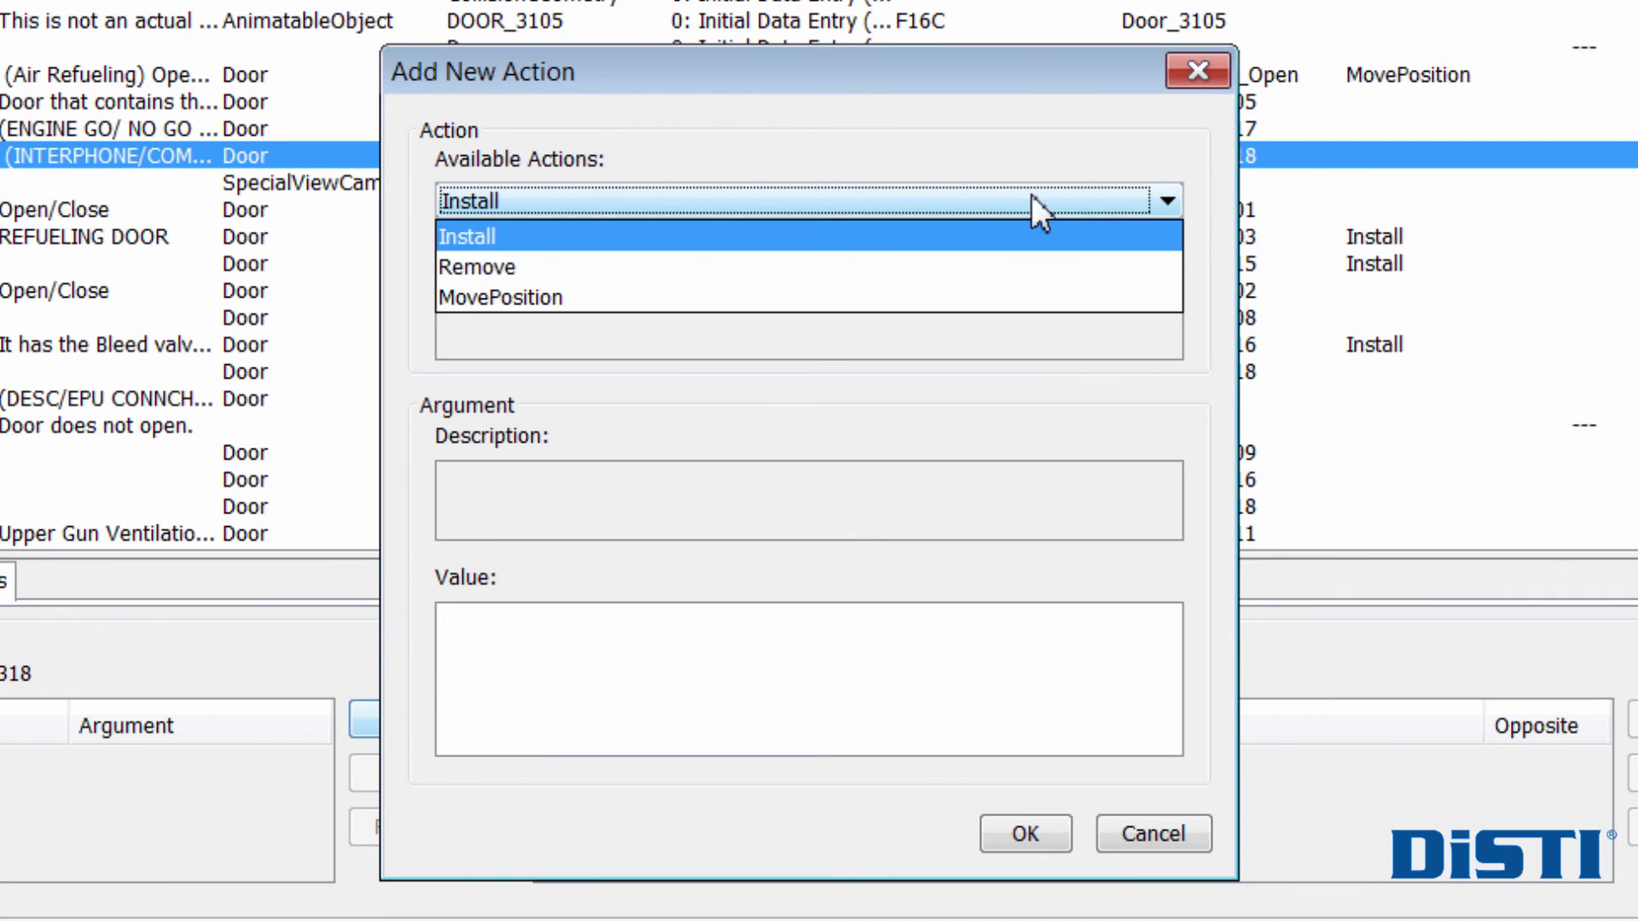
click(980, 236)
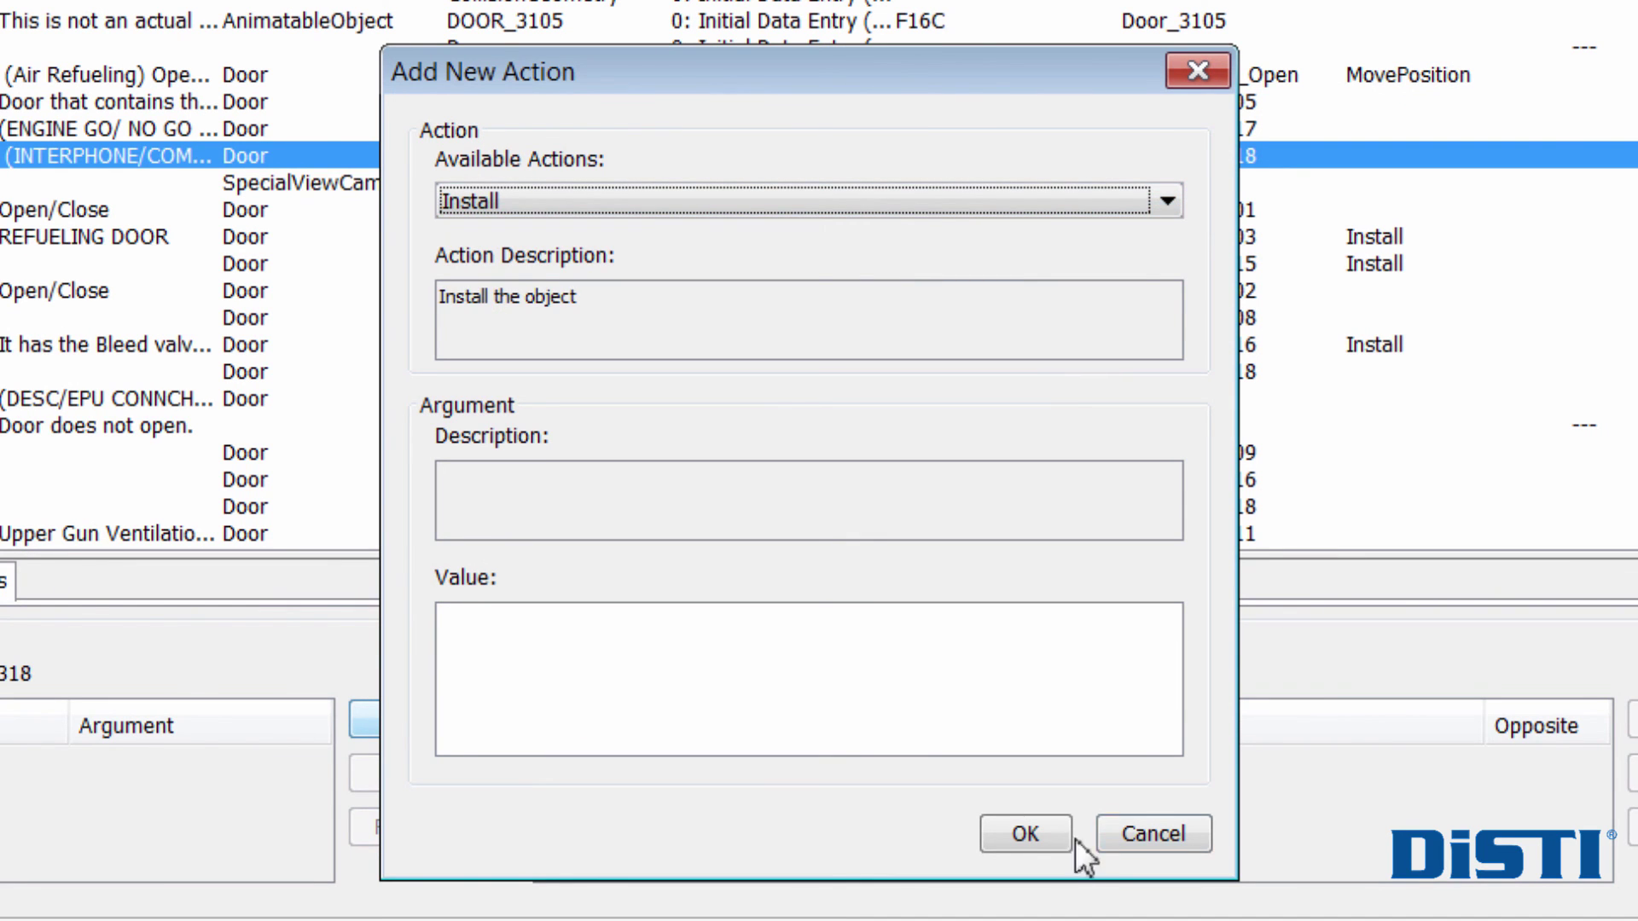
click(1037, 842)
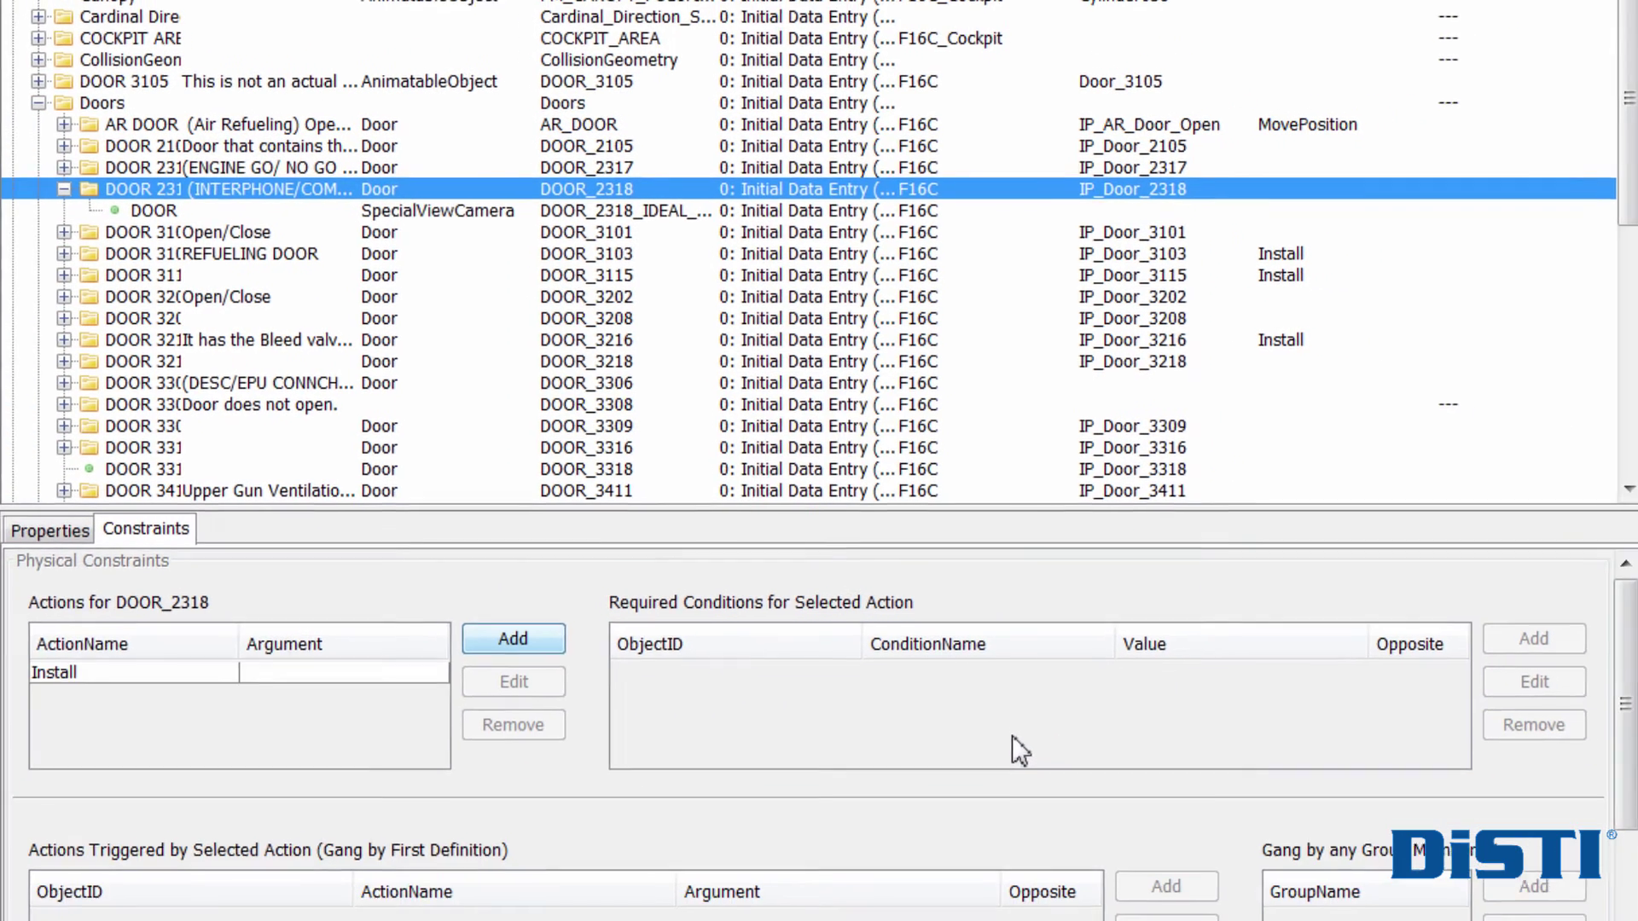
Step: Give the Install action a condition requiring Support Equipment's External Power Cable to be Removed
click(110, 667)
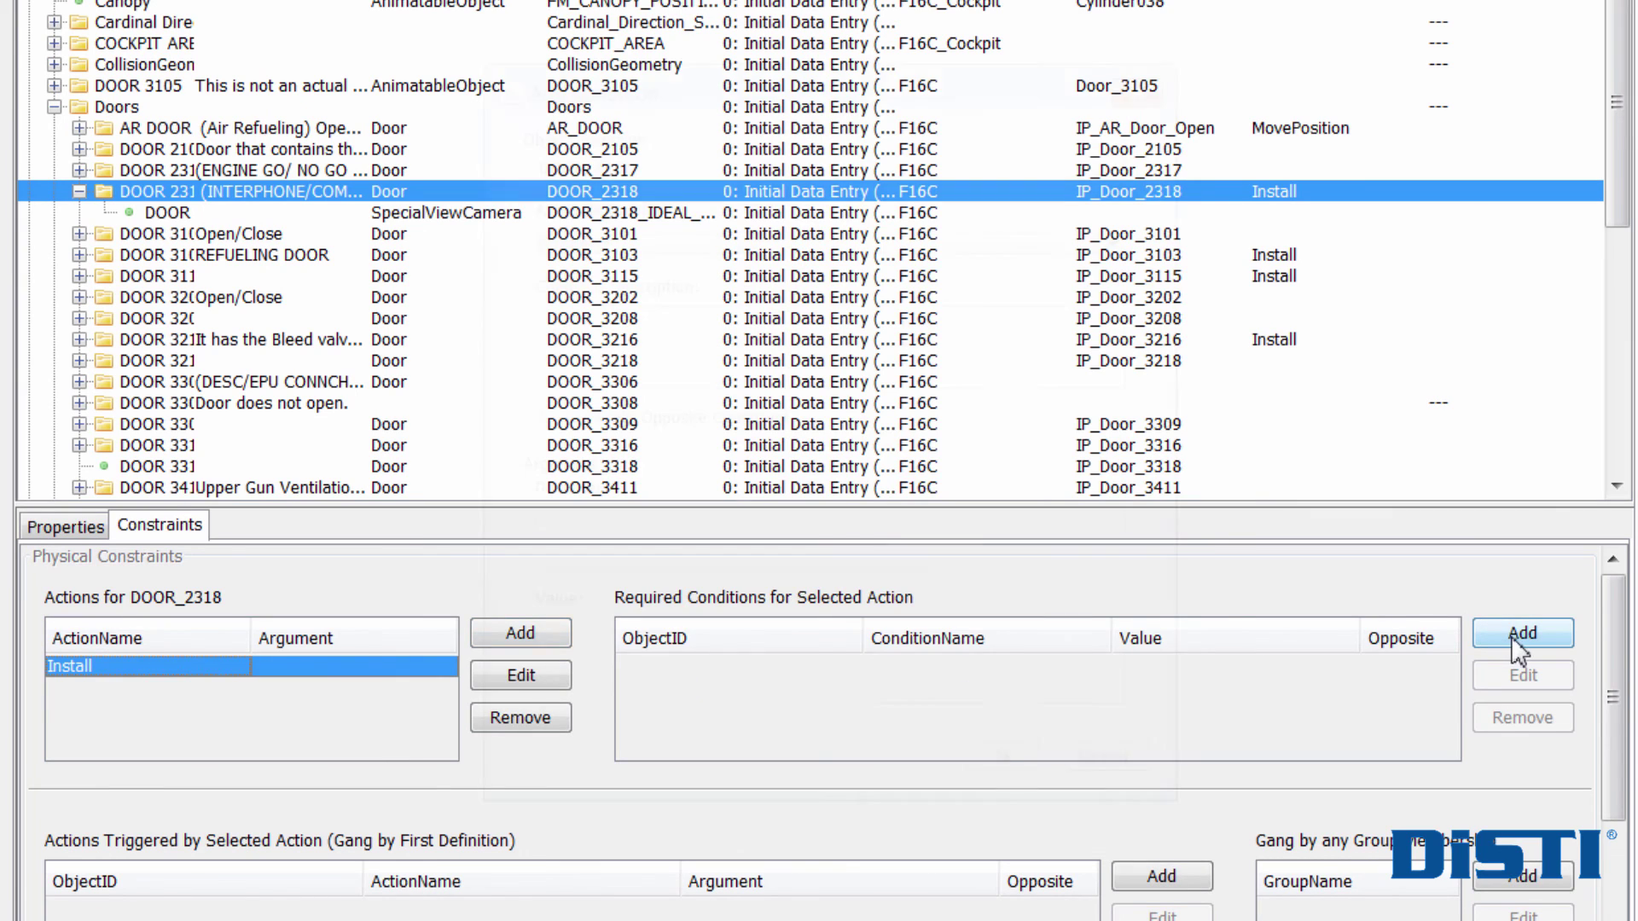
click(1097, 168)
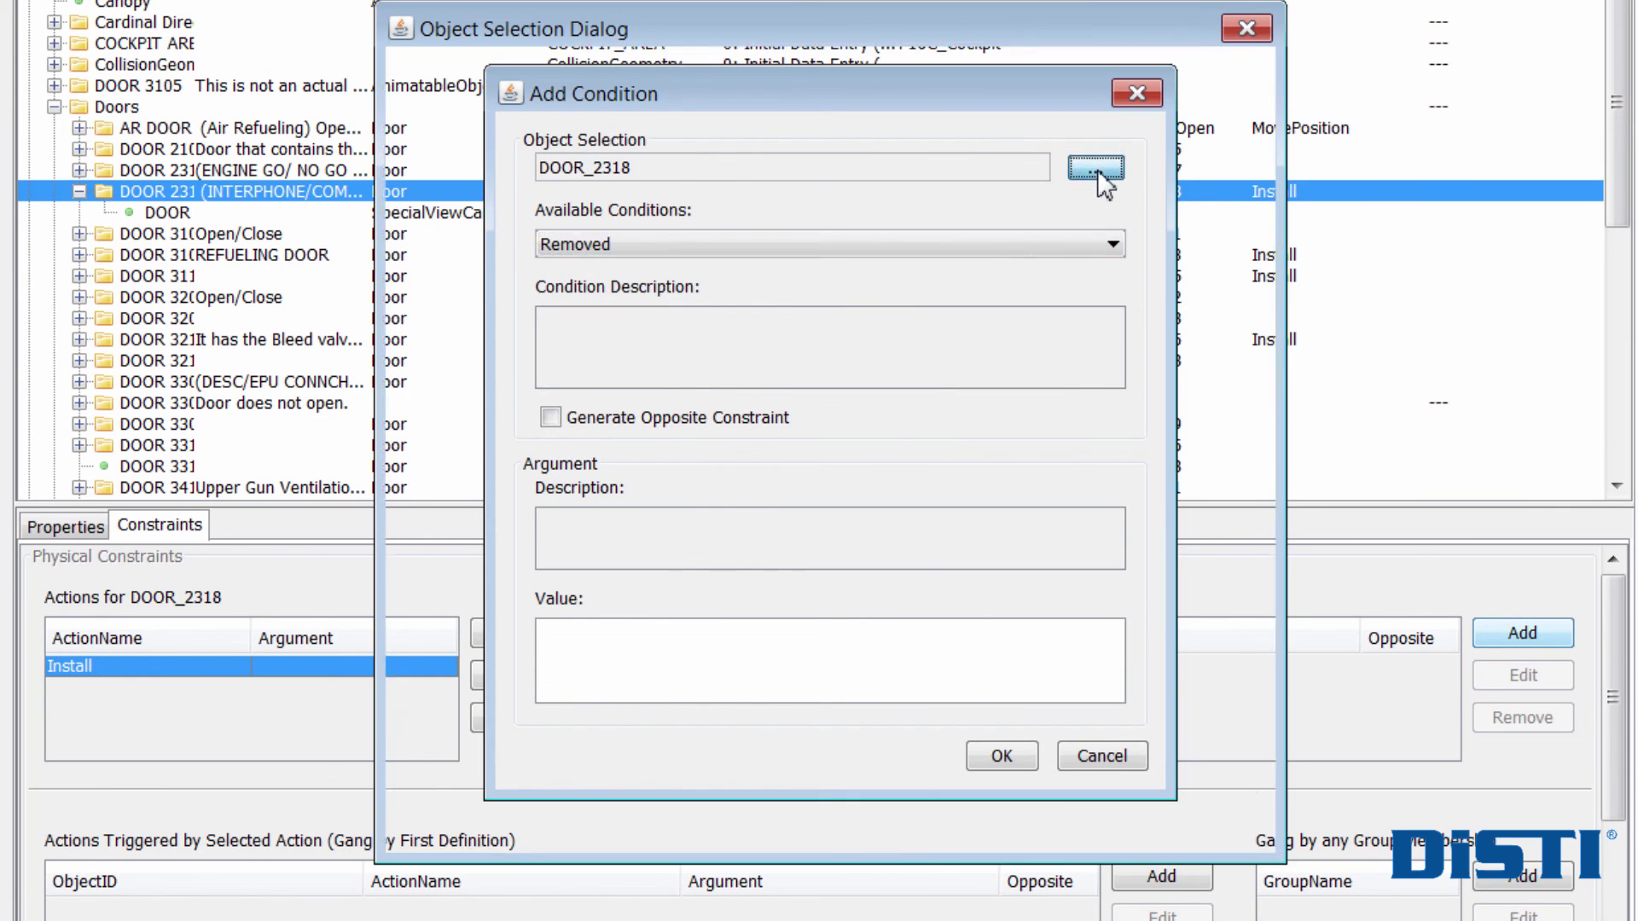
click(1165, 104)
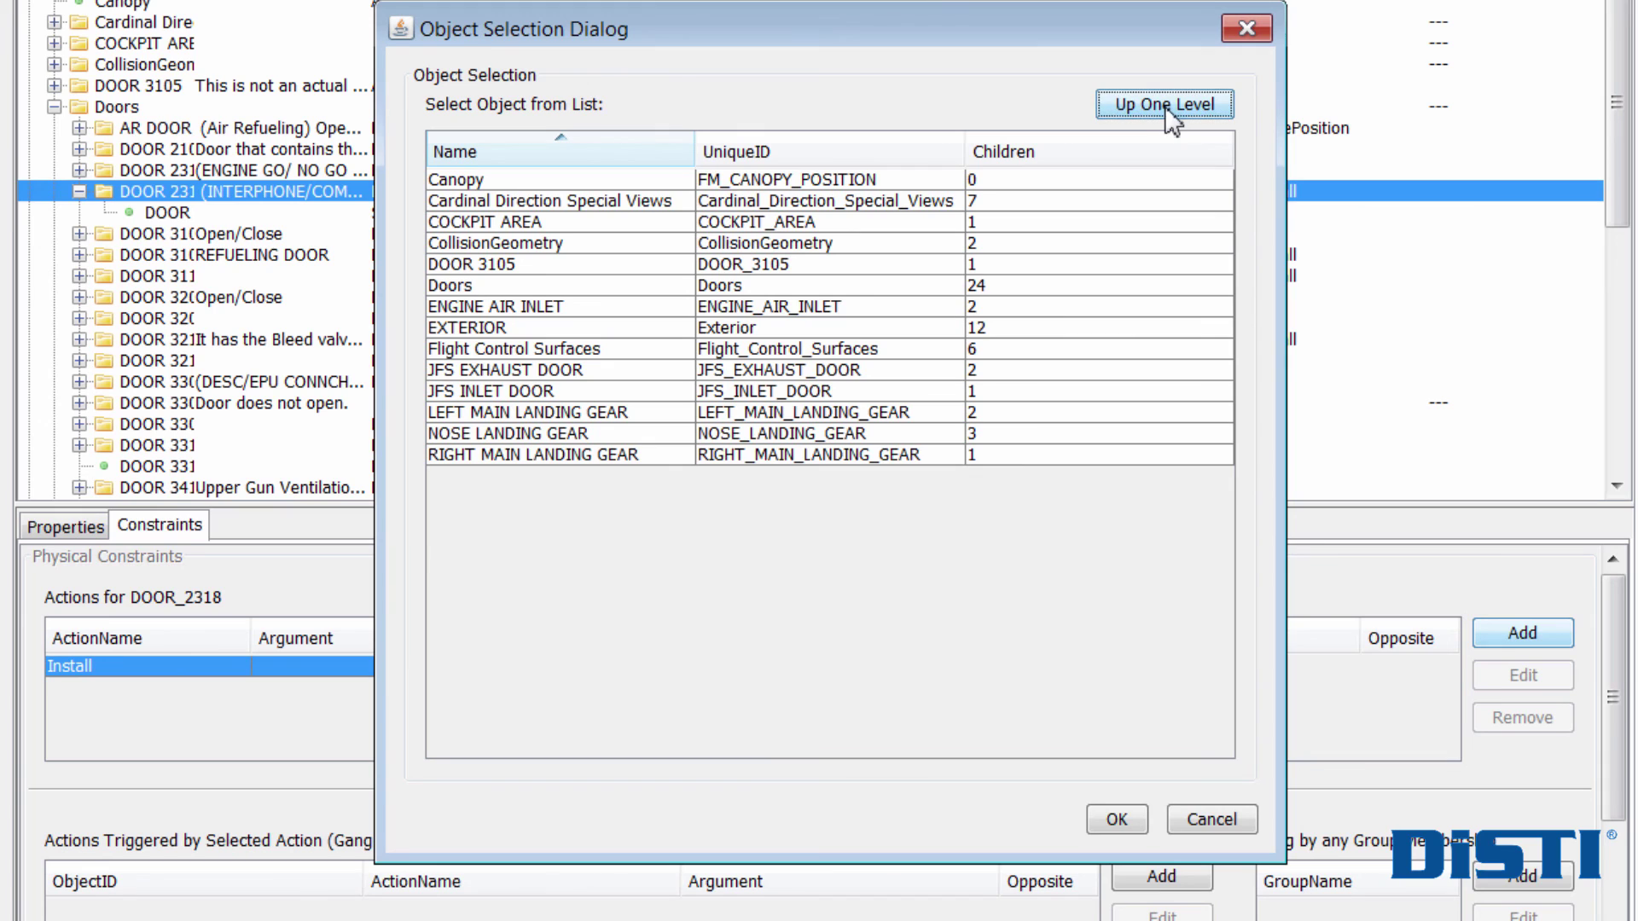
click(1165, 106)
double_click(560, 330)
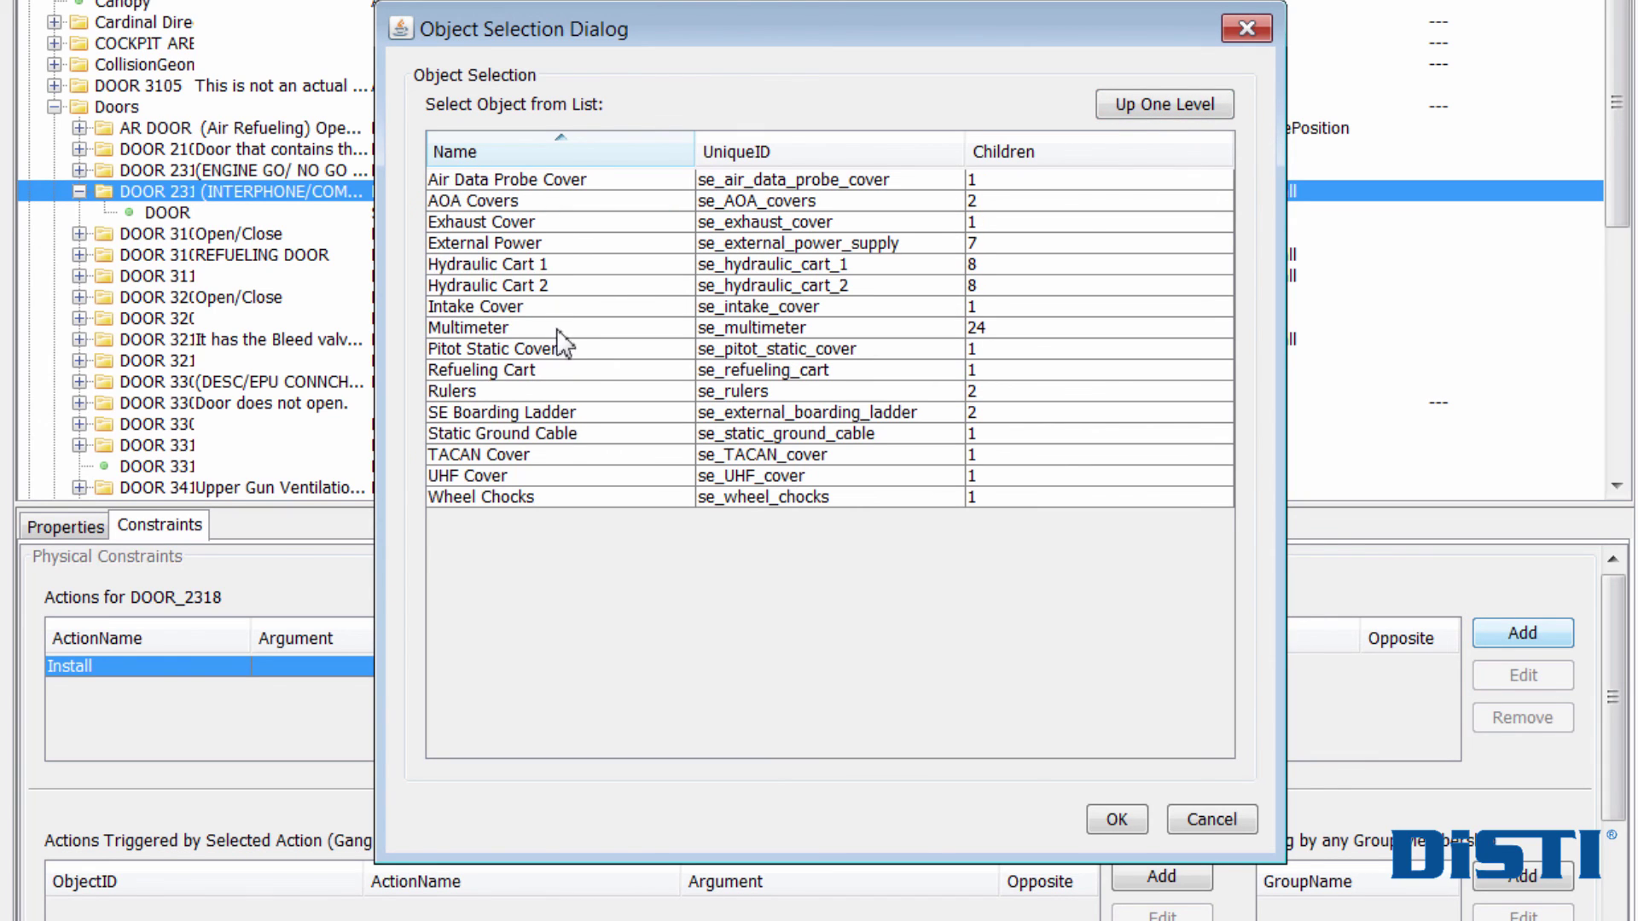
double_click(546, 244)
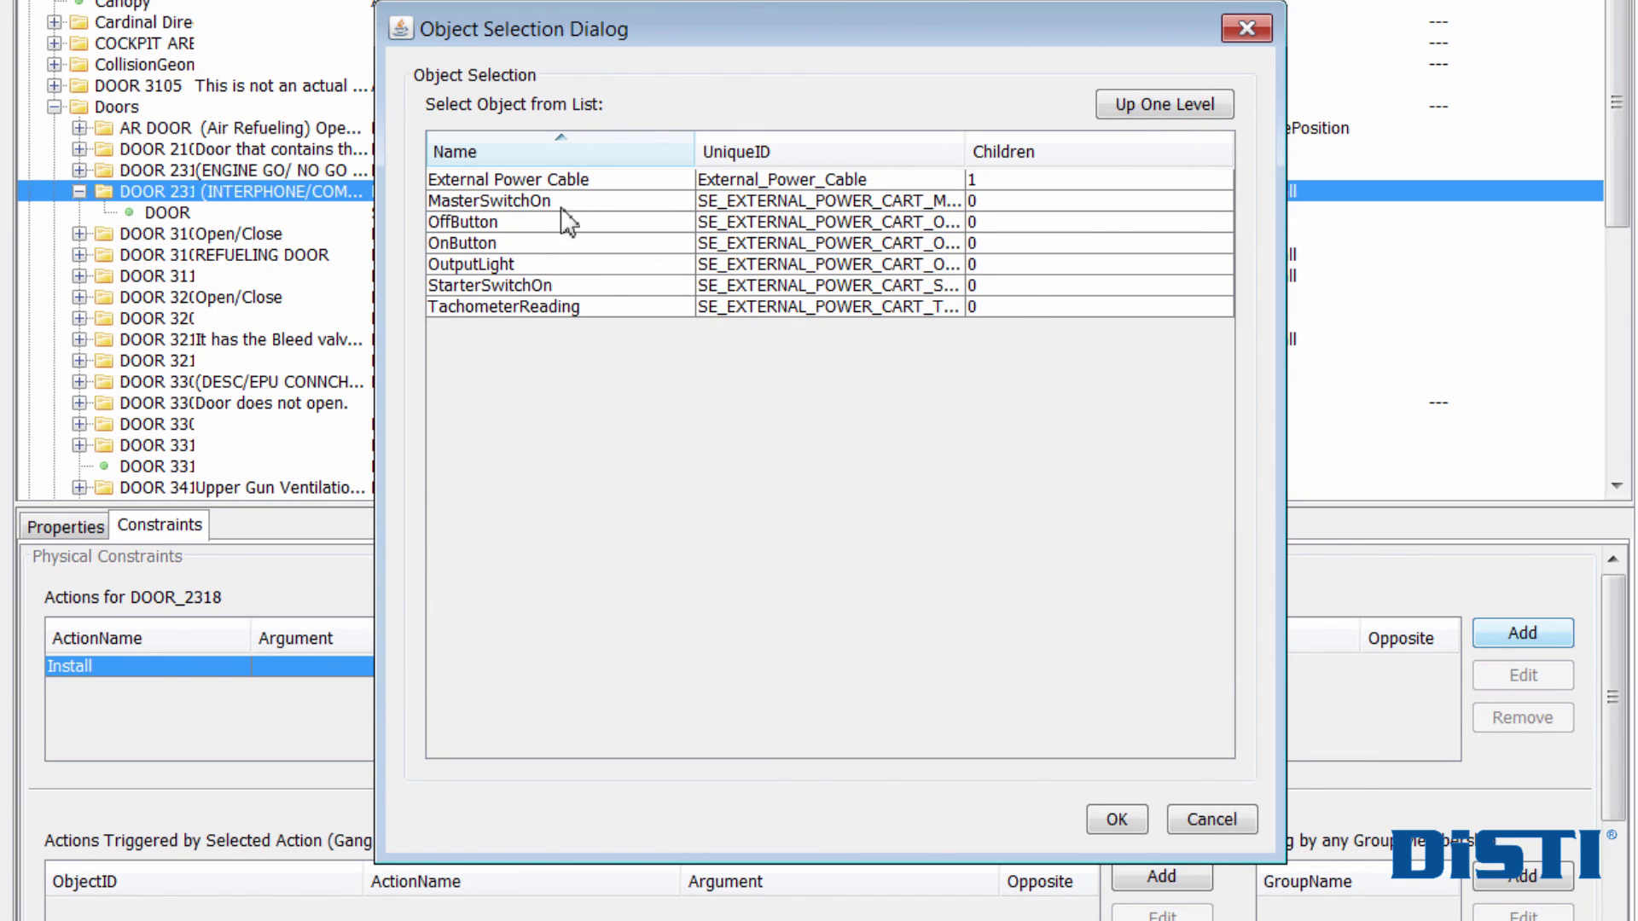
click(853, 179)
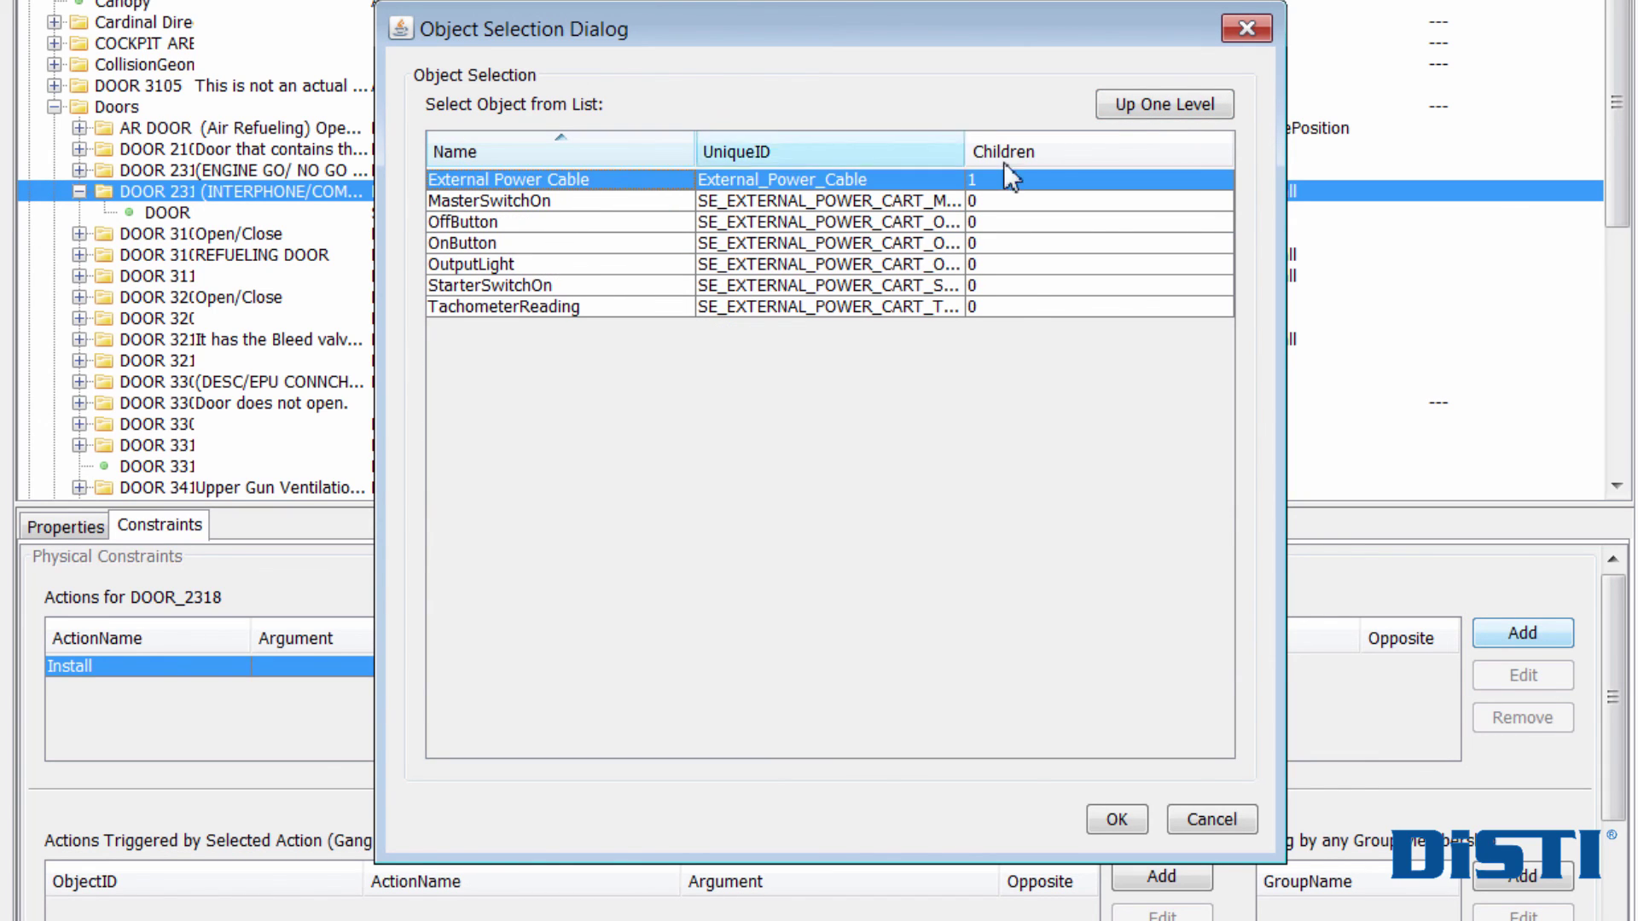
click(1114, 820)
click(1011, 245)
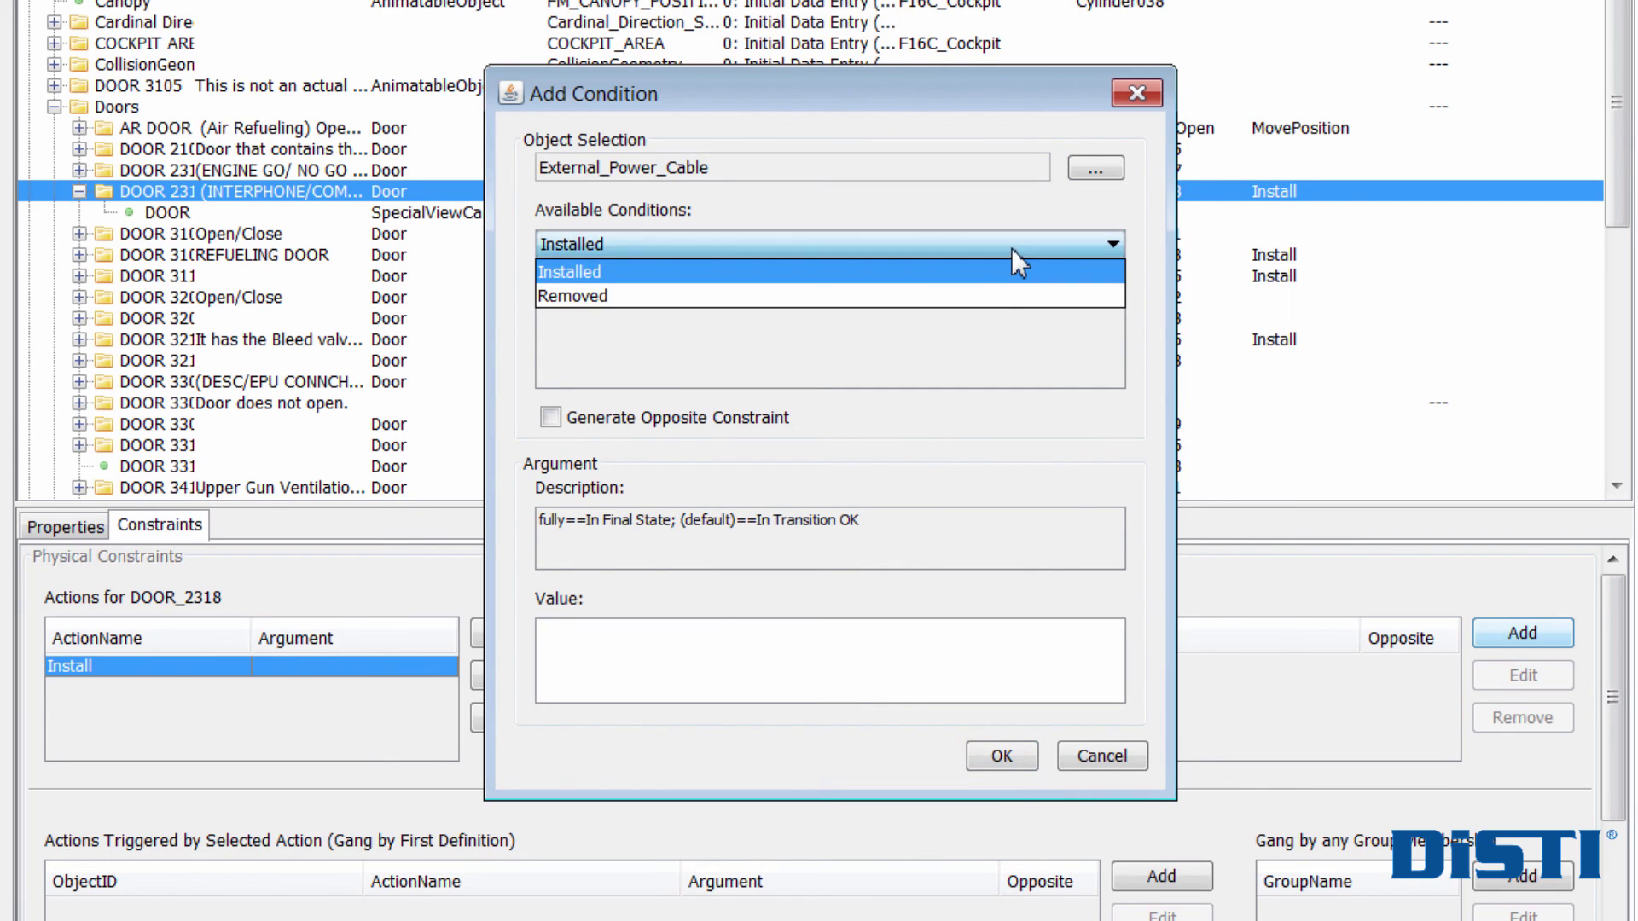
click(992, 295)
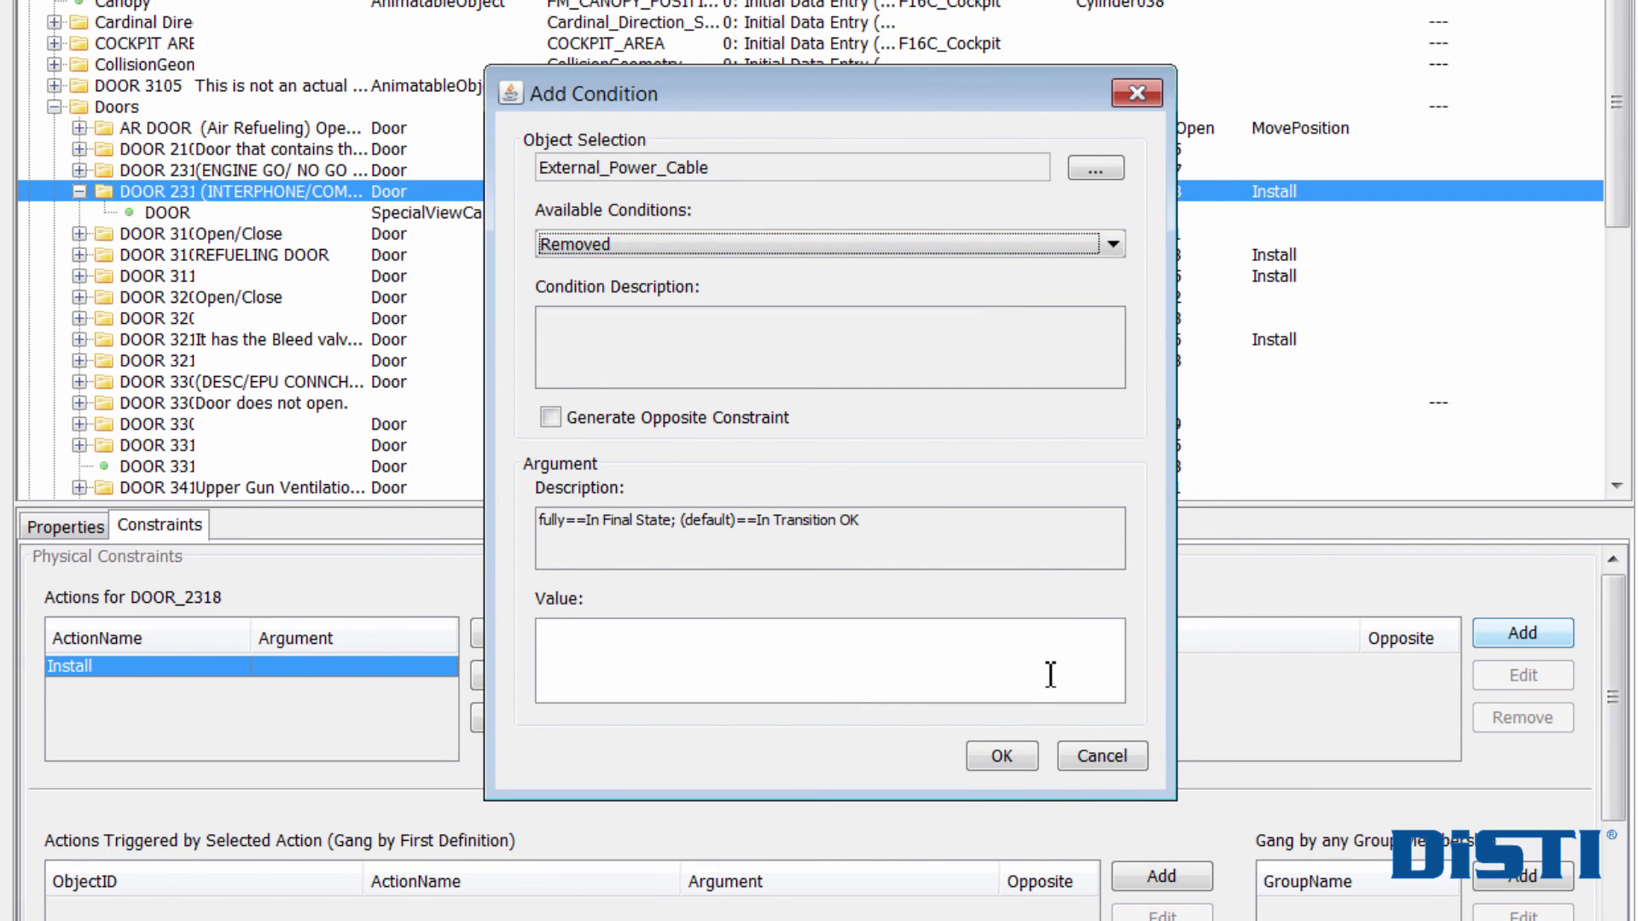
click(1002, 756)
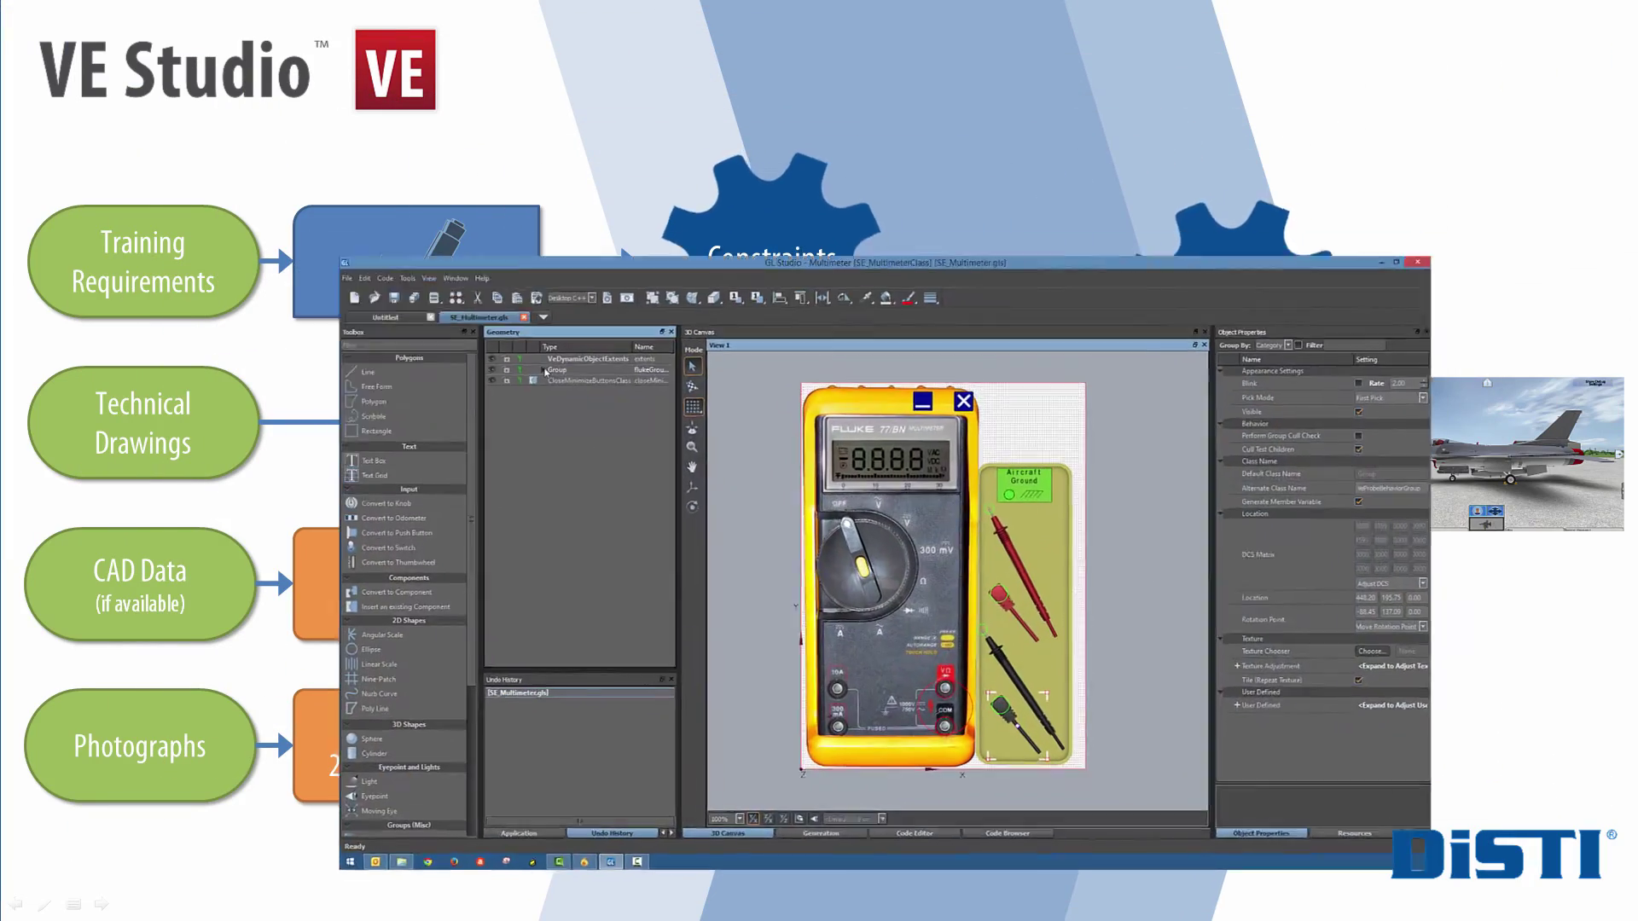
Step: Advance from the VE Studio workflow diagram slide to the GL Studio SE_Multimeter demo
click(544, 371)
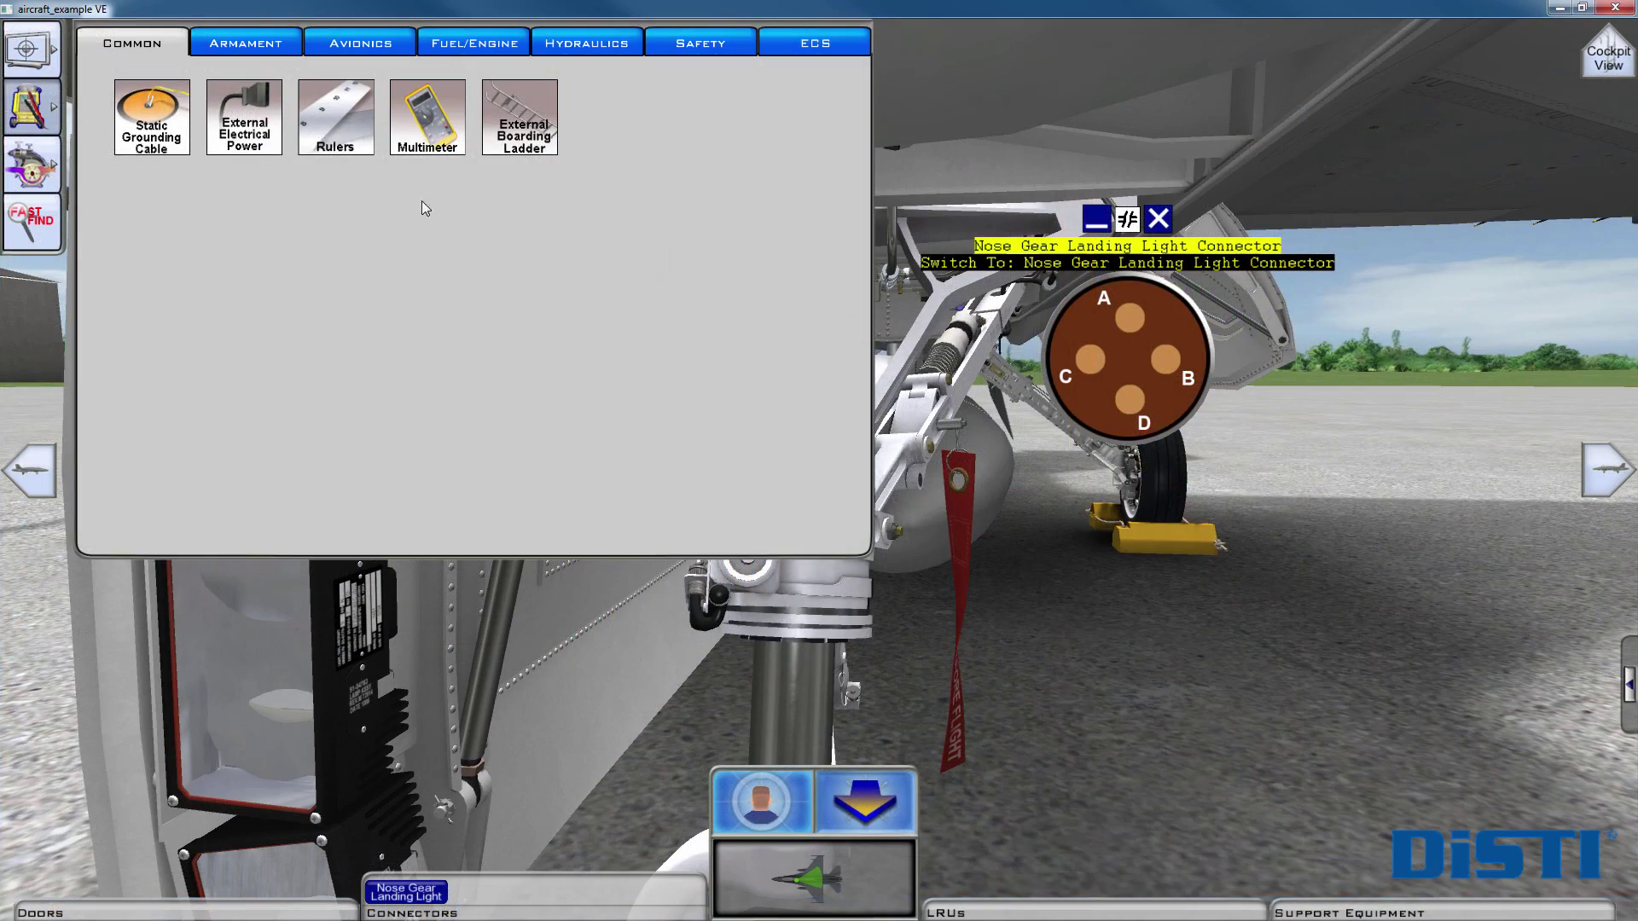
Step: Show the multimeter support equipment and expand the cockpit group to list its panels
click(438, 122)
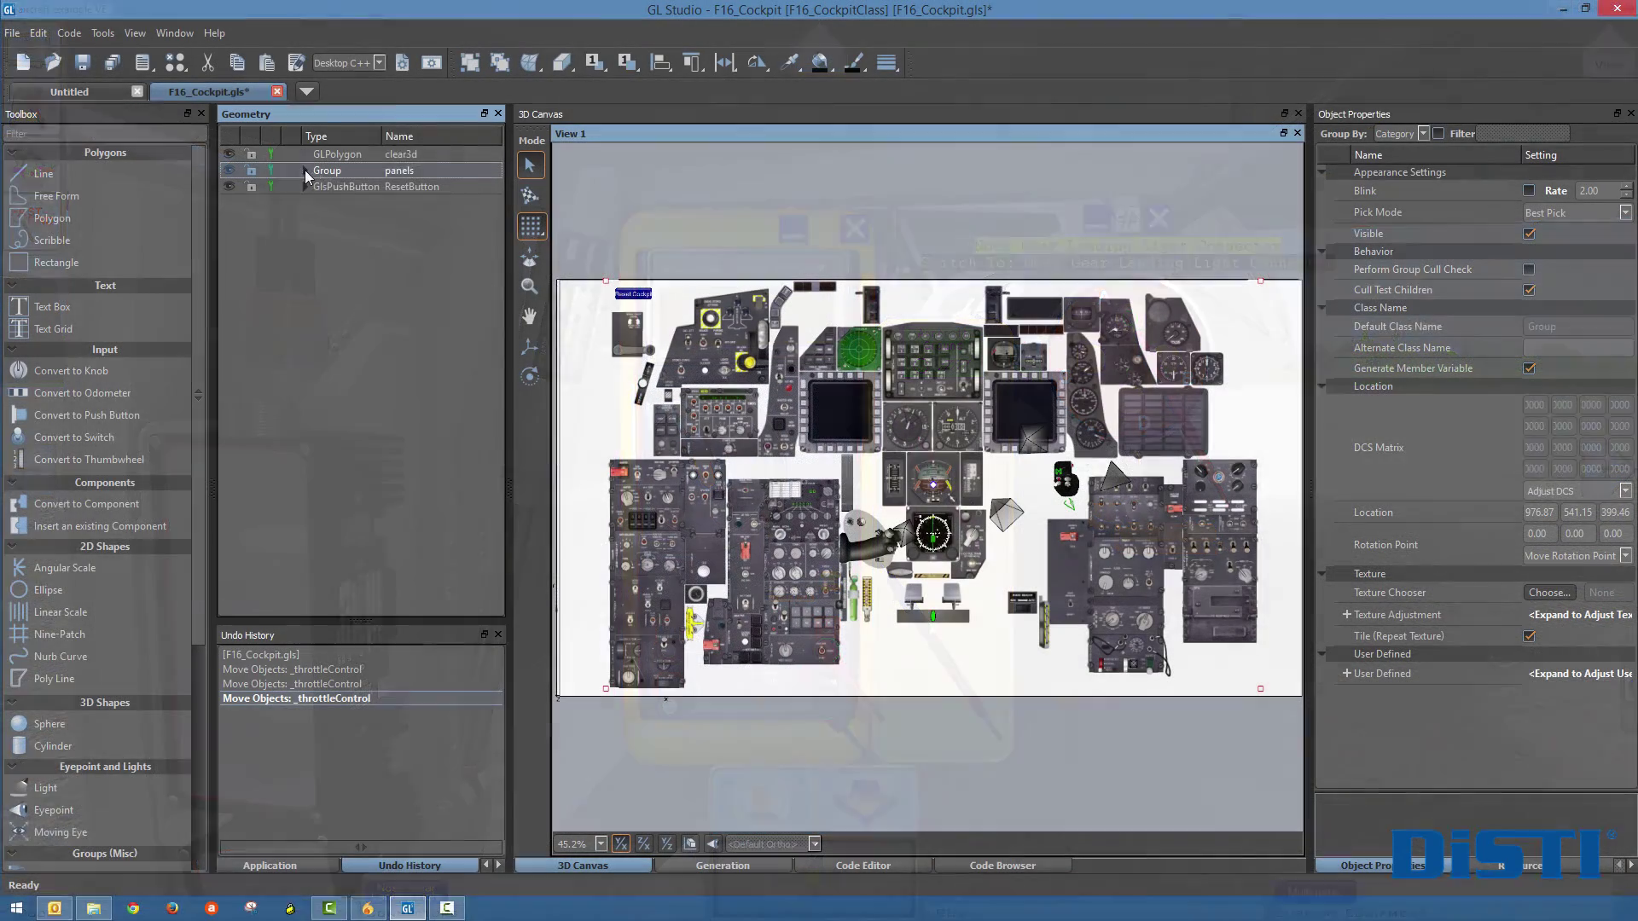
click(305, 171)
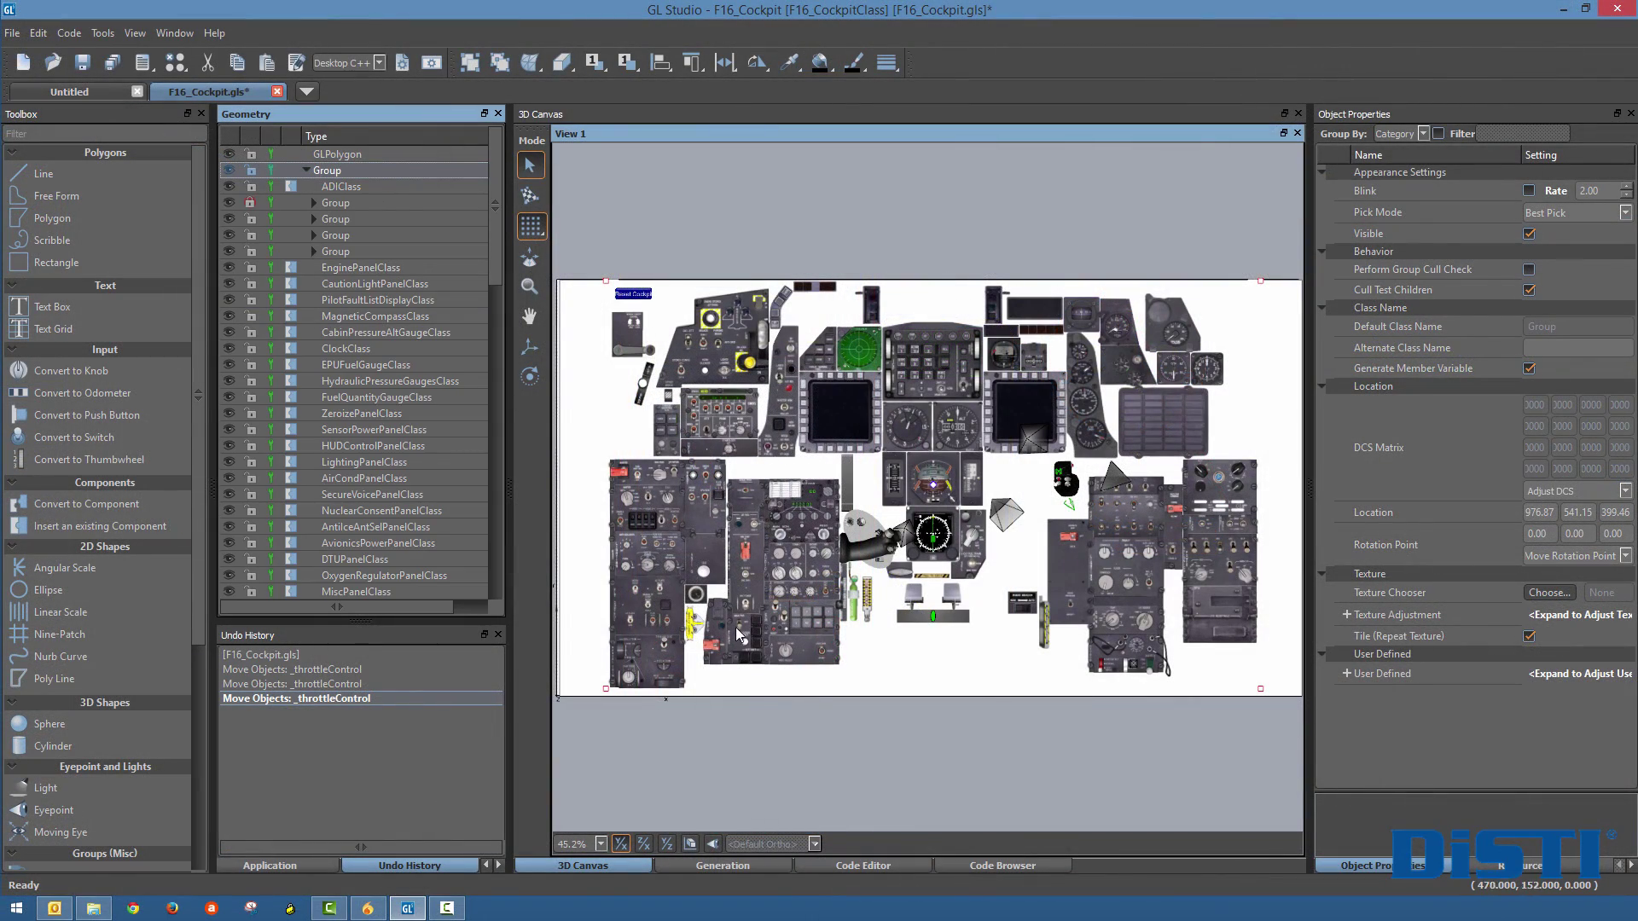
scroll(751, 601, up, 5)
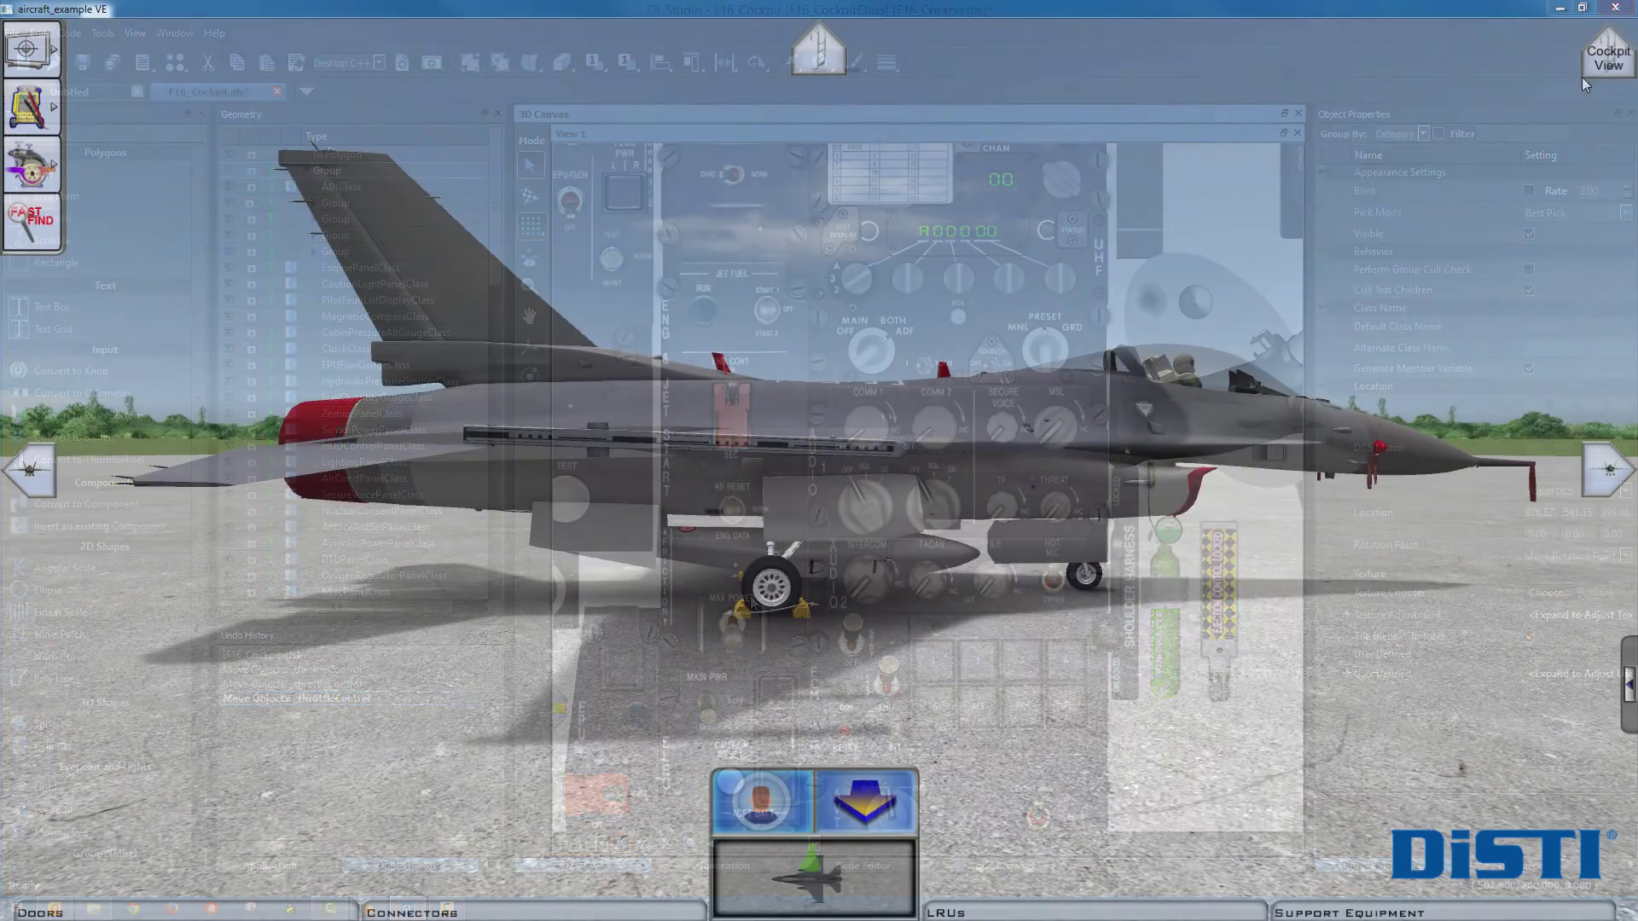
Step: In the VE cockpit view, zoom onto the ELEC panel and switch MAIN PWR from OFF to BATT
click(1604, 59)
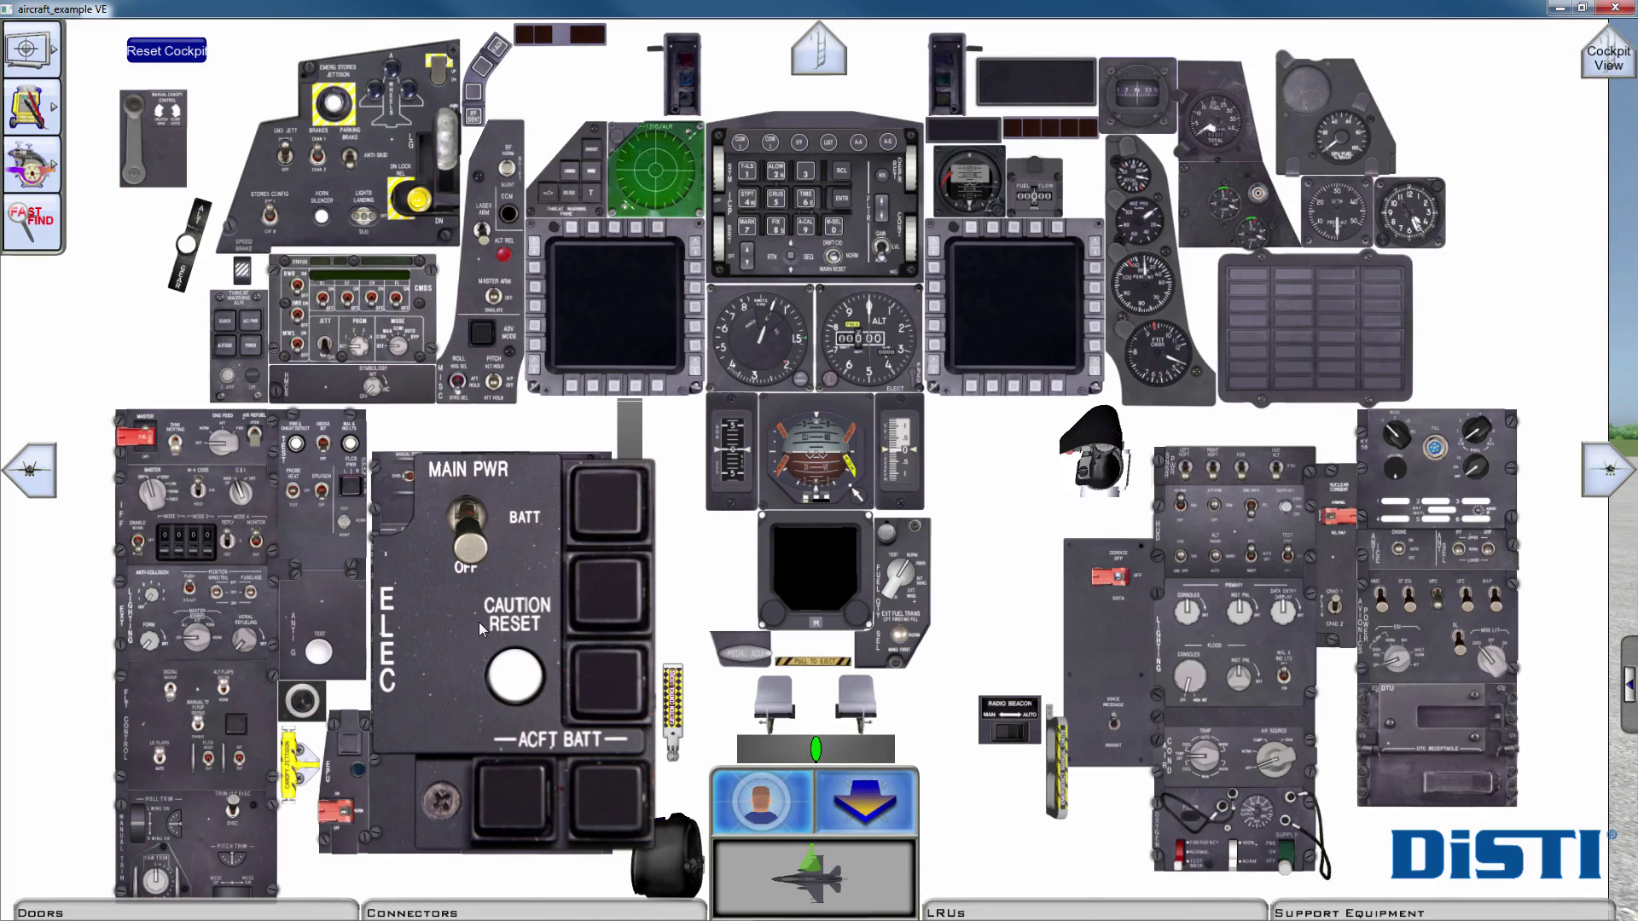
click(528, 602)
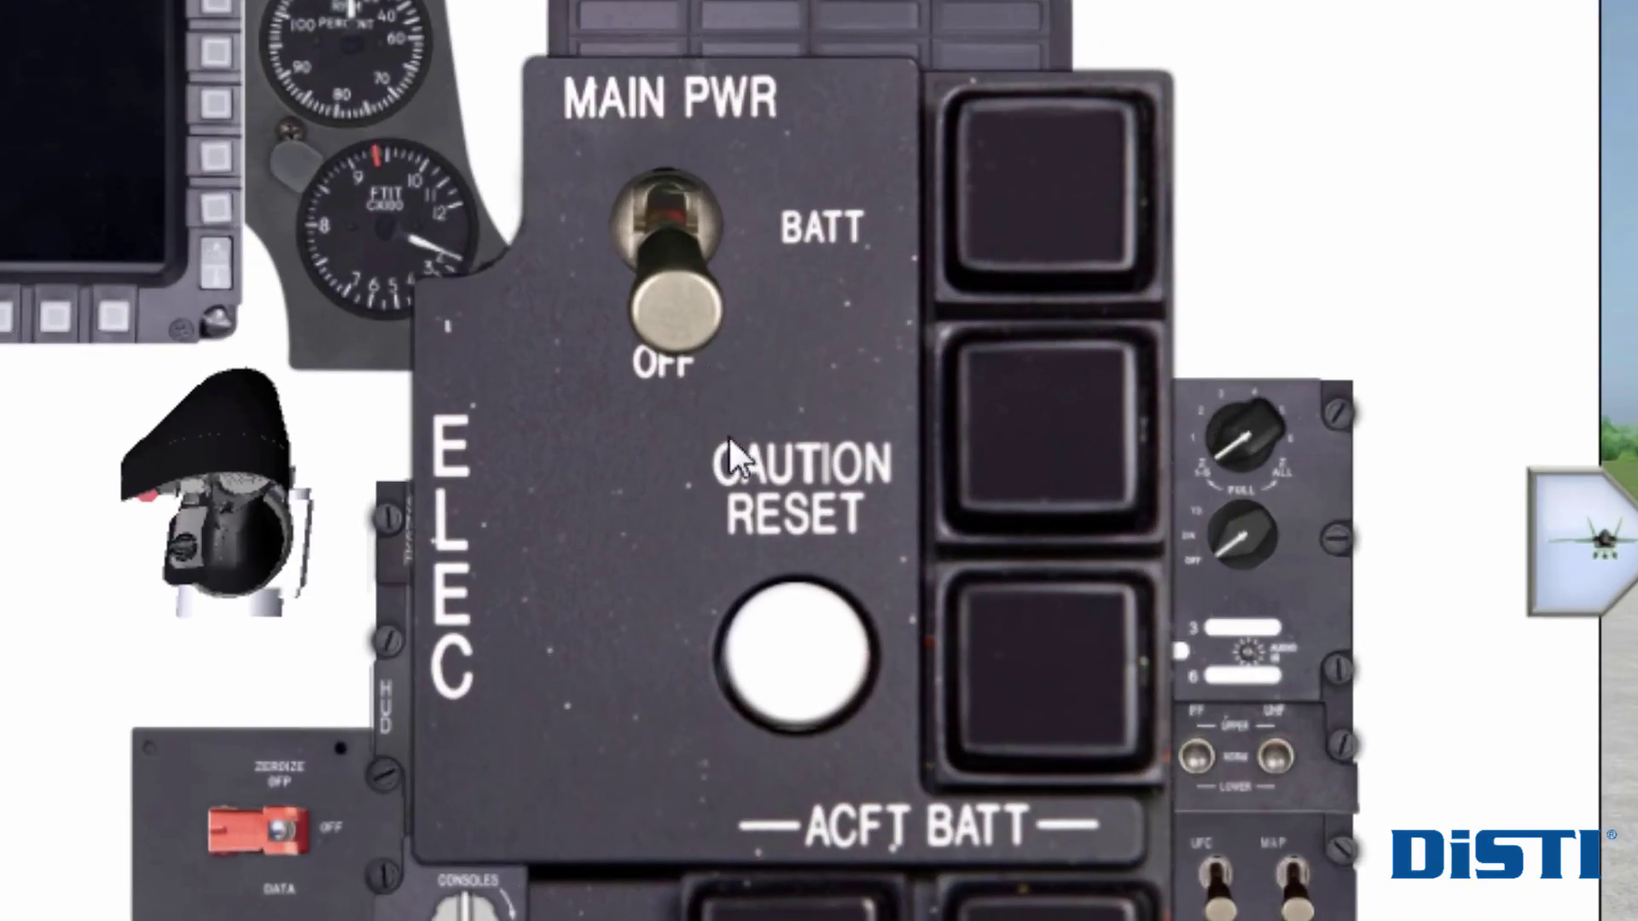
click(704, 251)
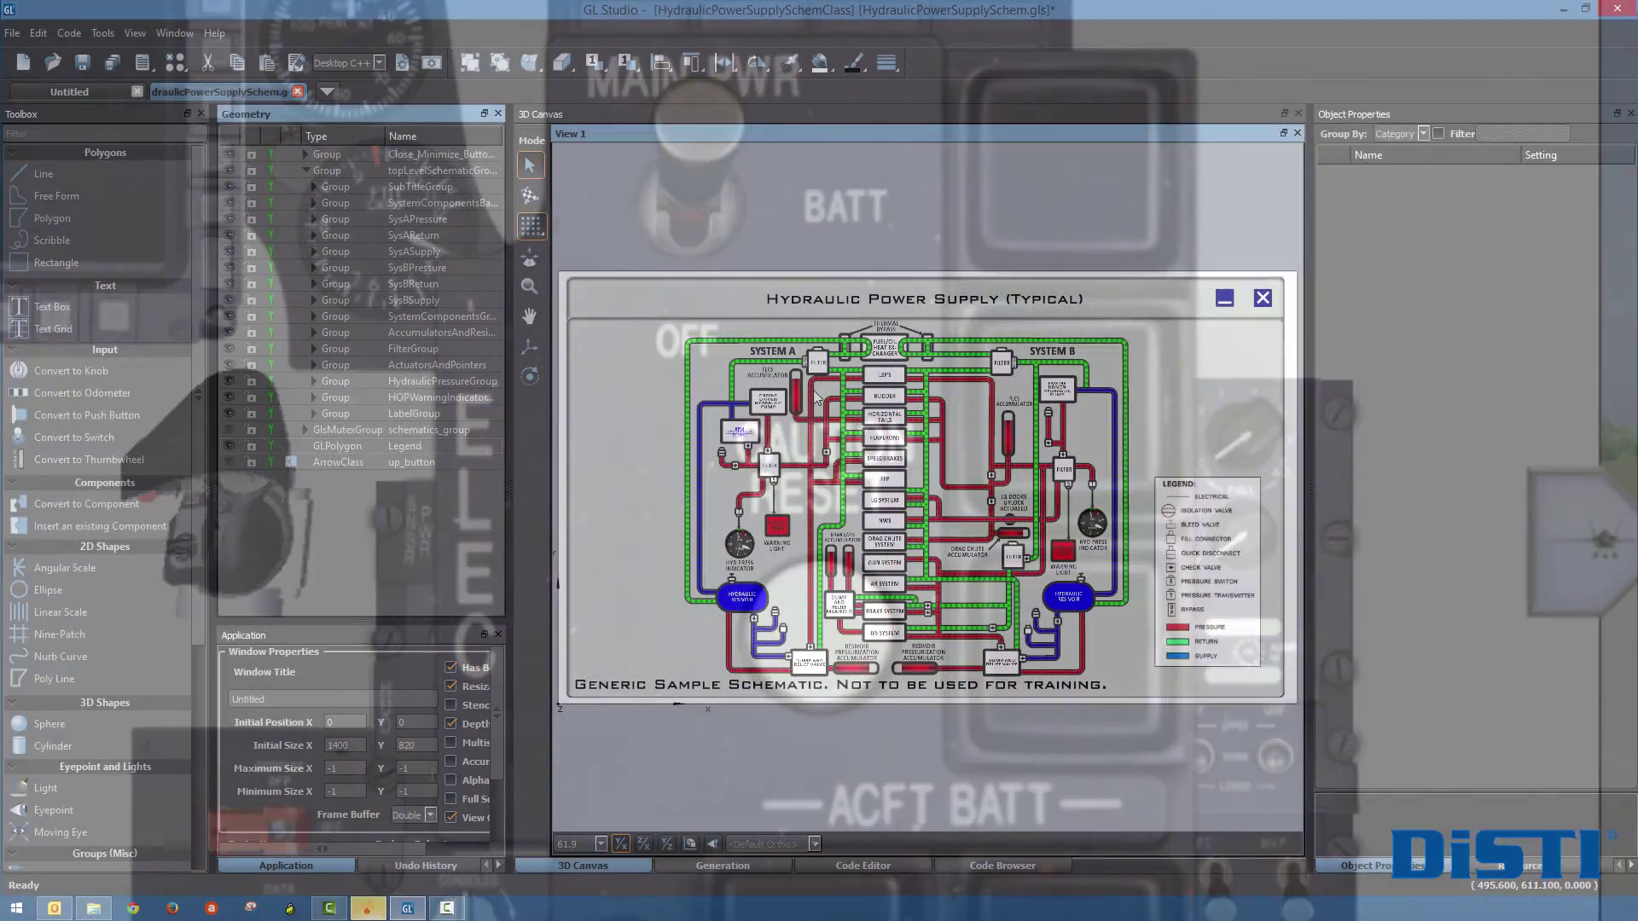
scroll(793, 406, up, 5)
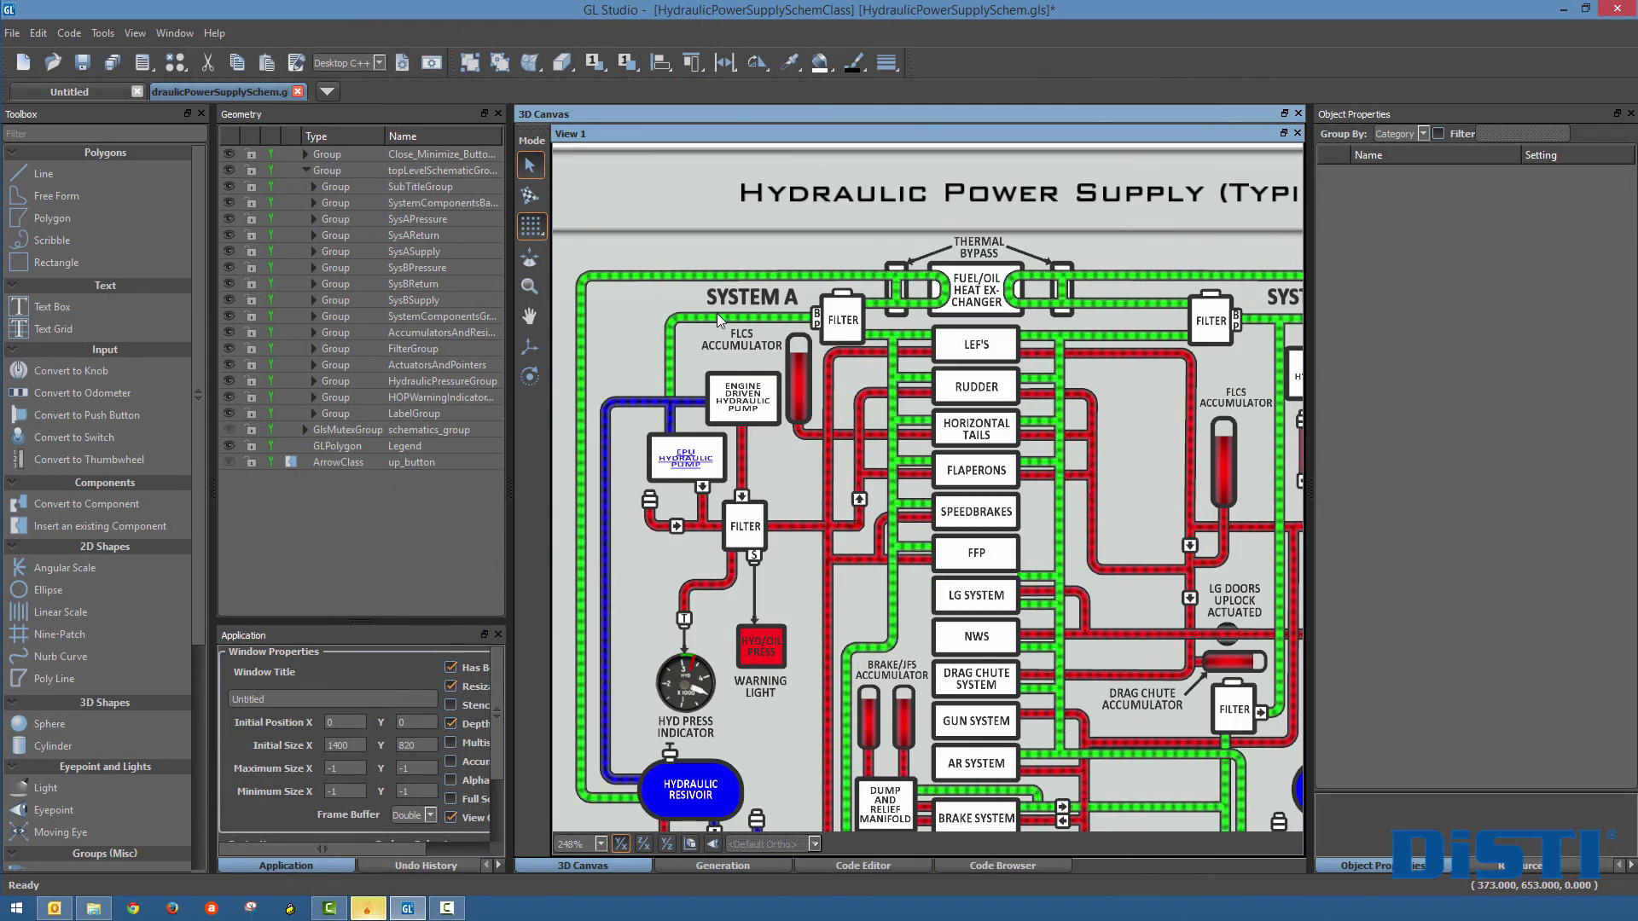
scroll(716, 314, up, 2)
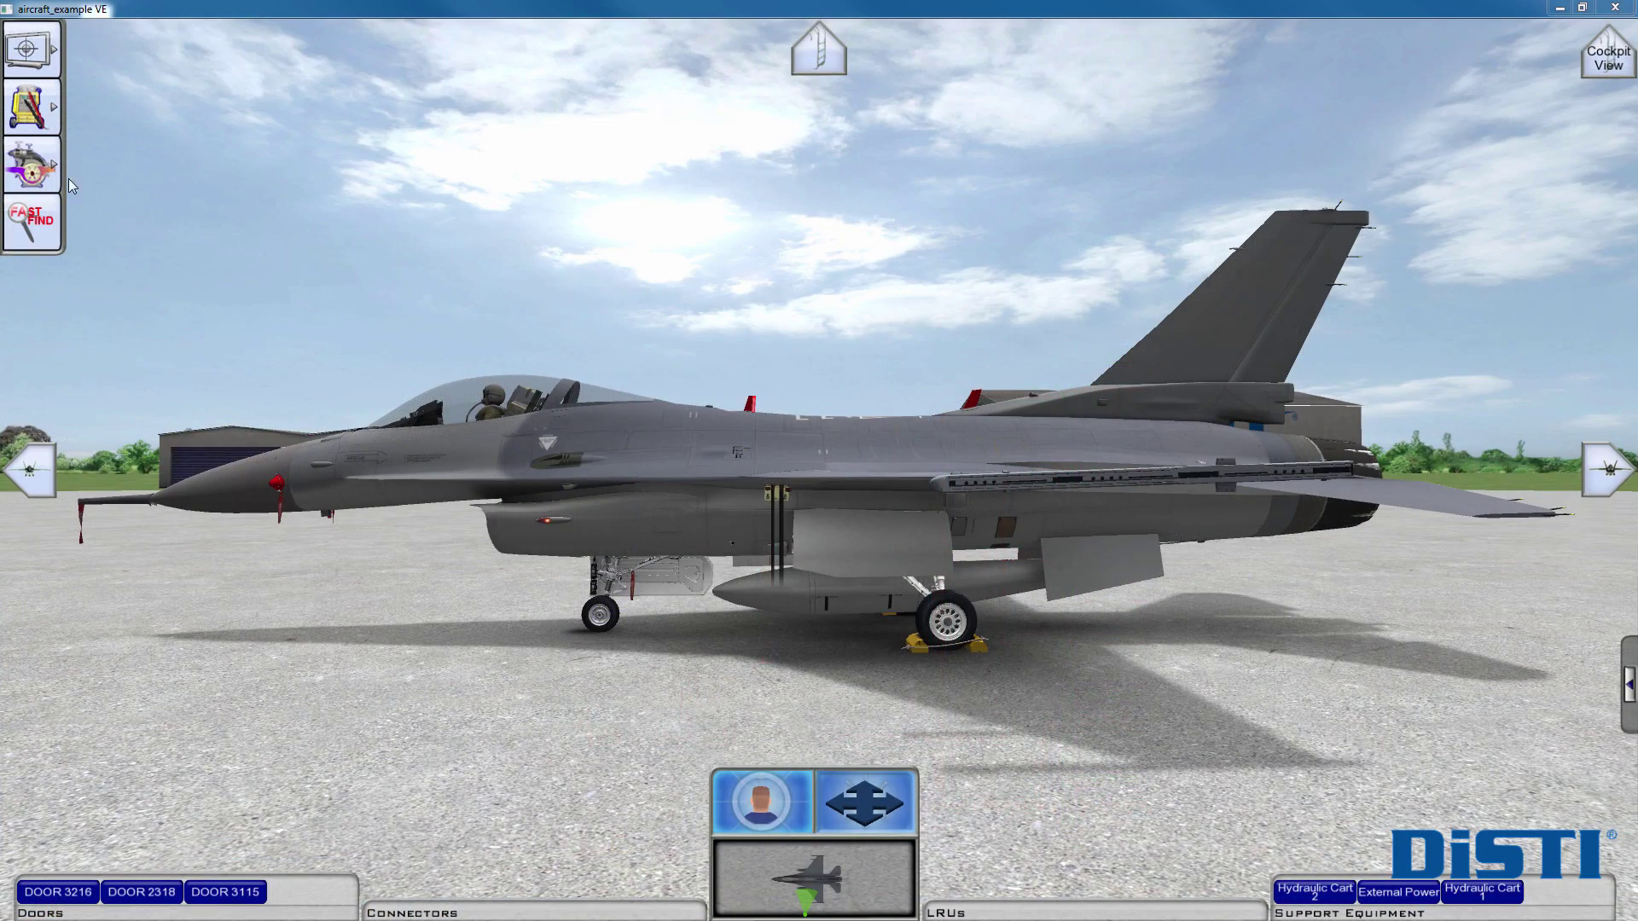
Step: Open the Hydraulic Power Supply schematic and follow its EPU Hydraulic Pump link to that pump's schematic
click(30, 173)
click(89, 166)
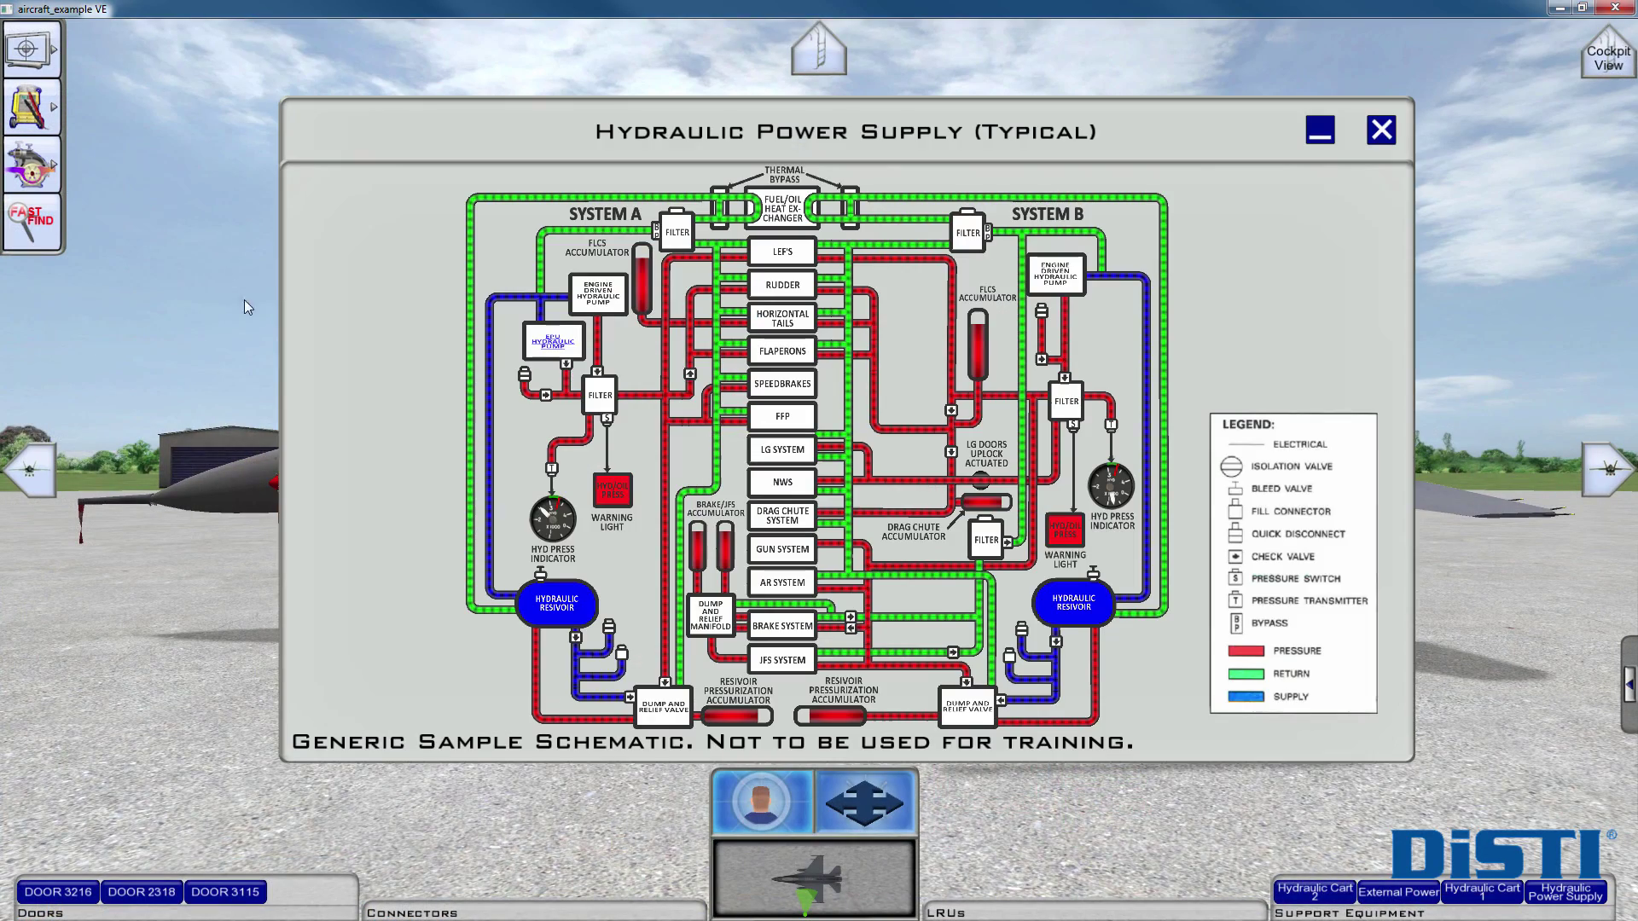
click(556, 342)
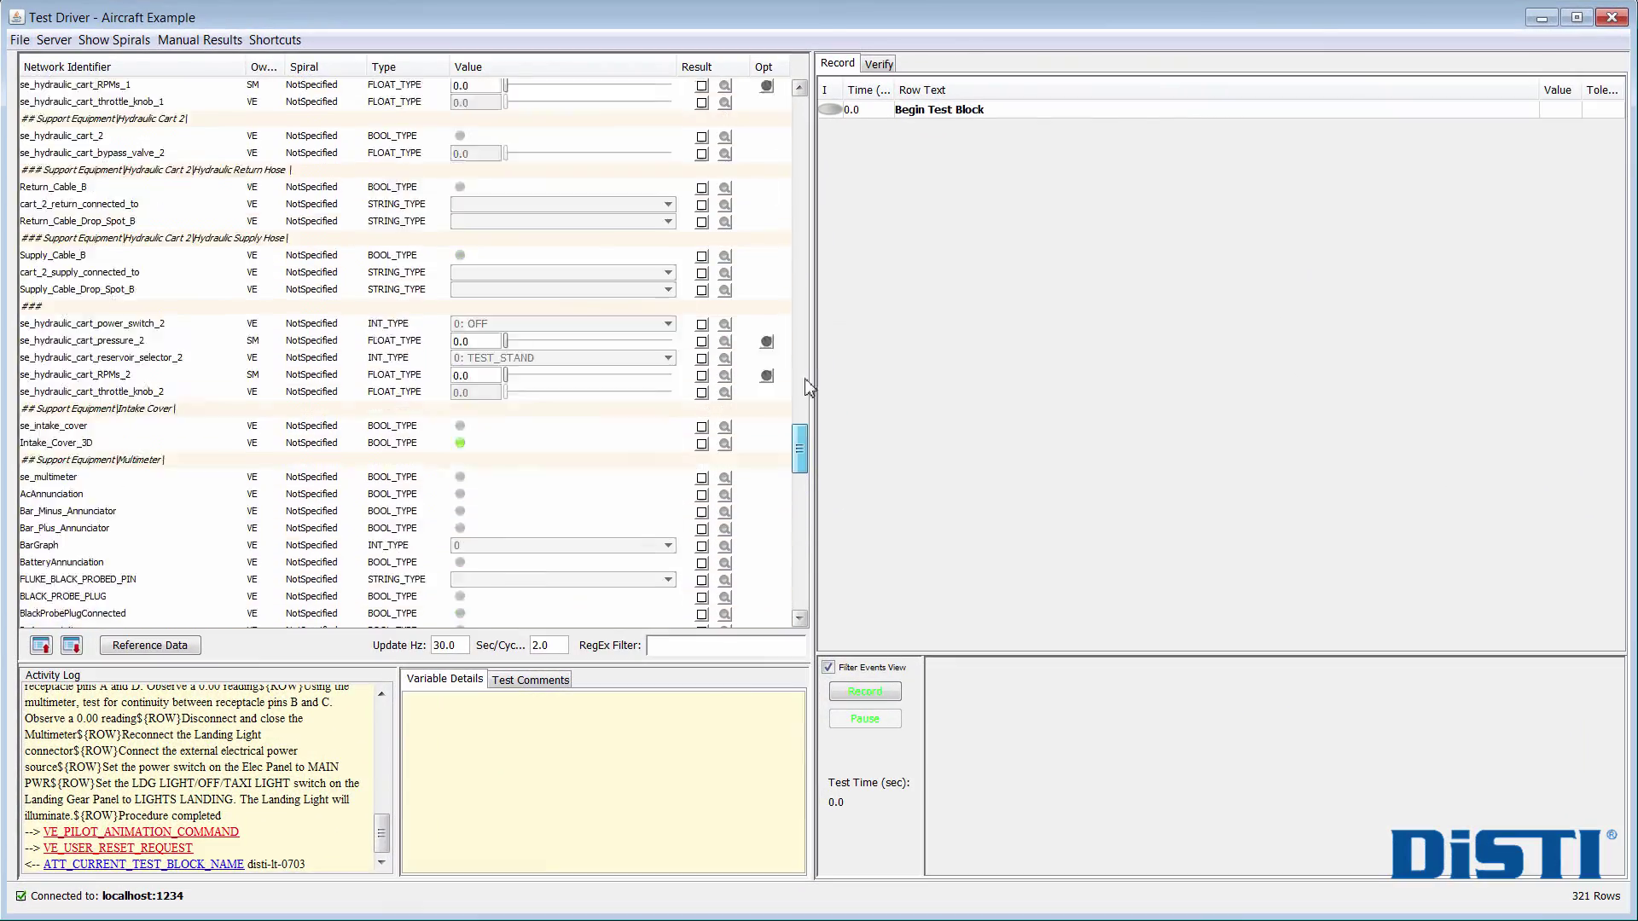
Step: Scroll the variable list to the top, start recording a test block, and switch to the aircraft VE
drag(805, 222, 805, 119)
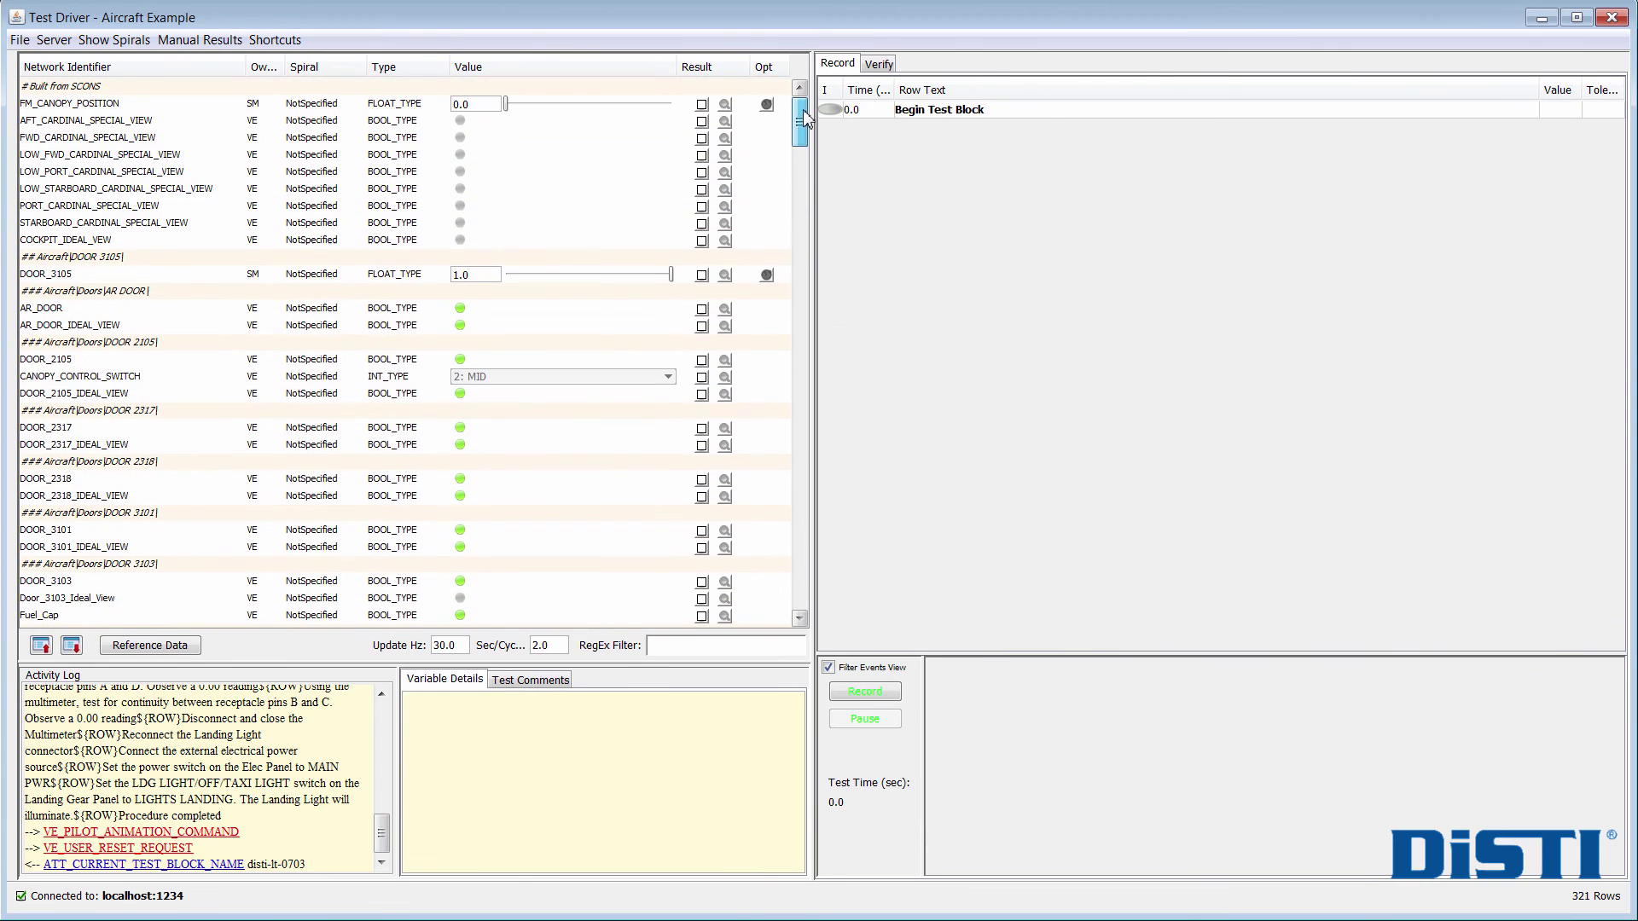
click(870, 695)
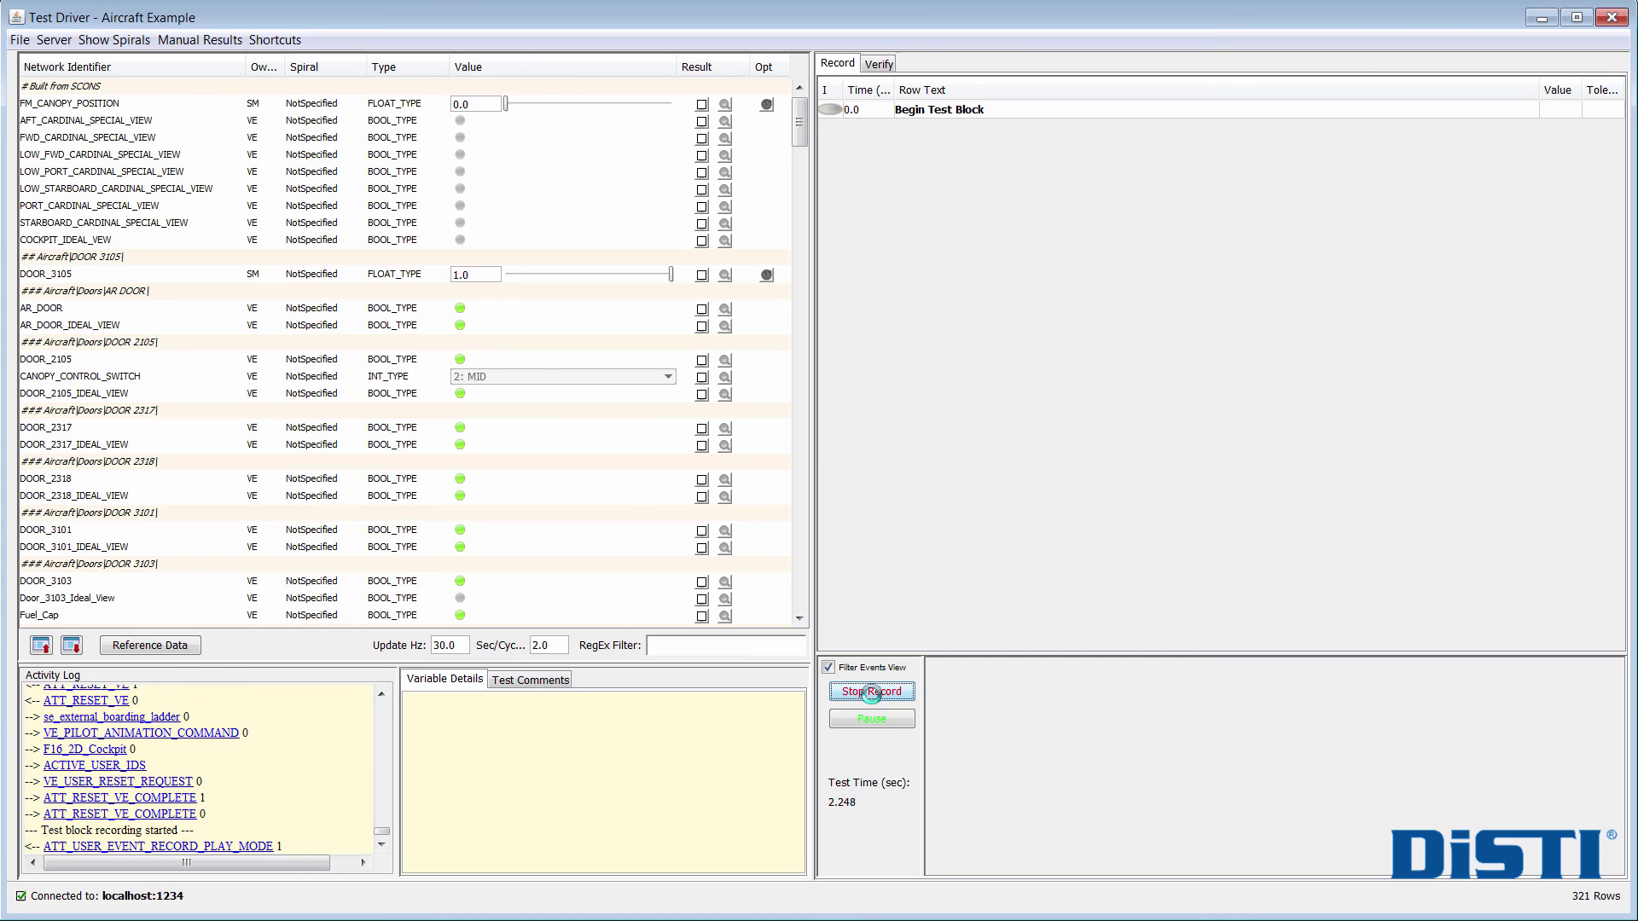
key(alt+Tab)
key(alt+Tab)
key(alt+Tab)
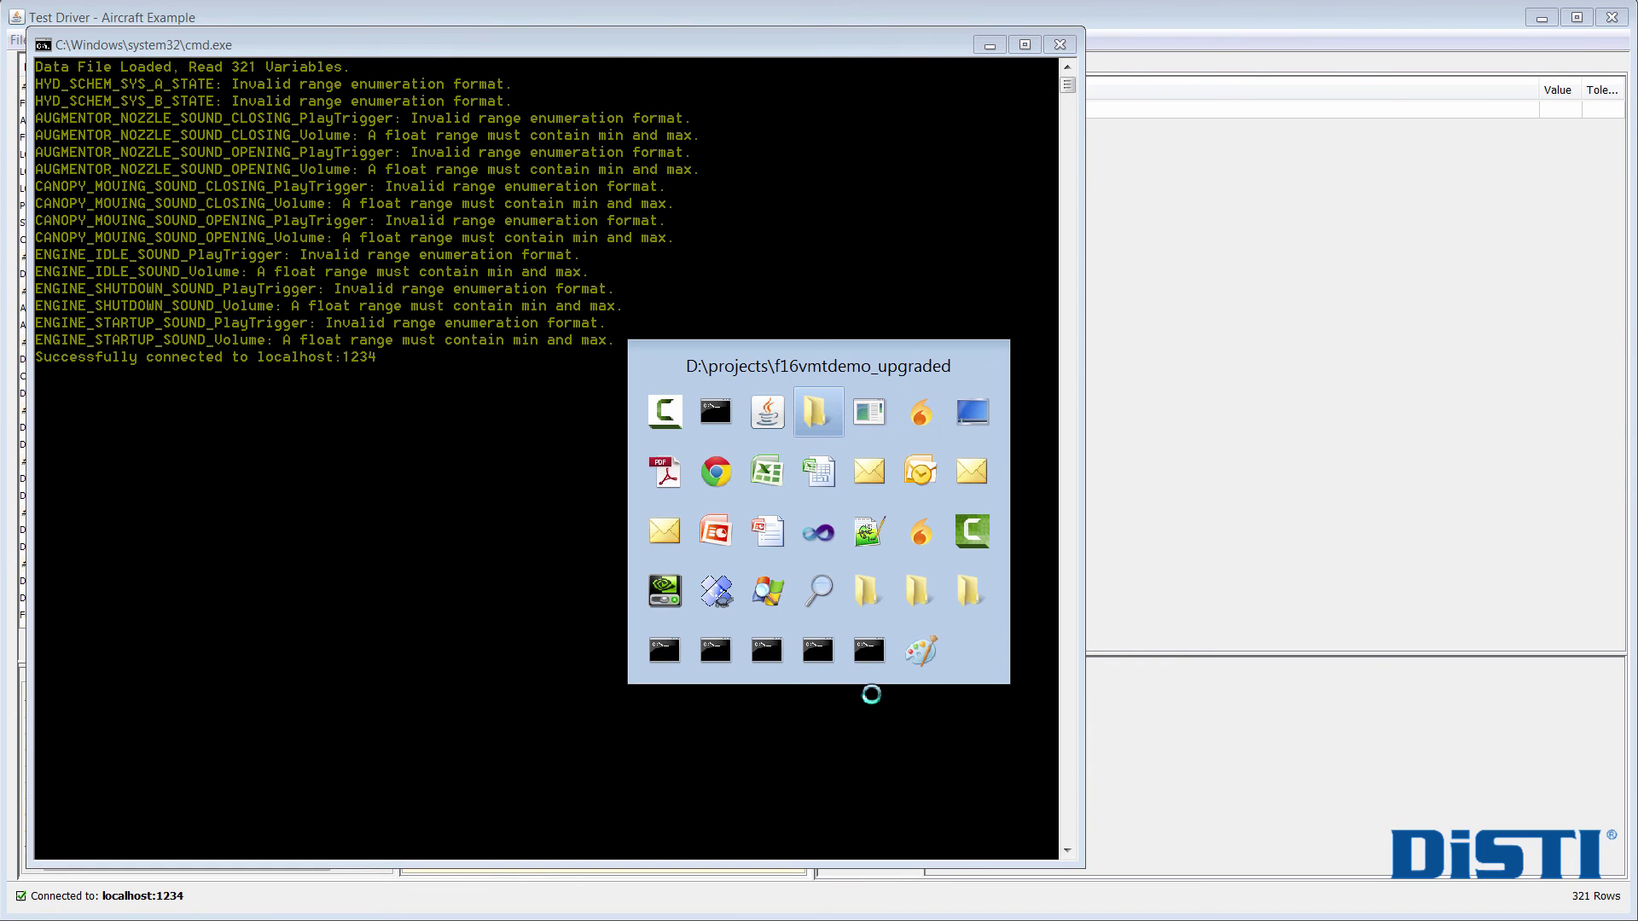
key(alt+Tab)
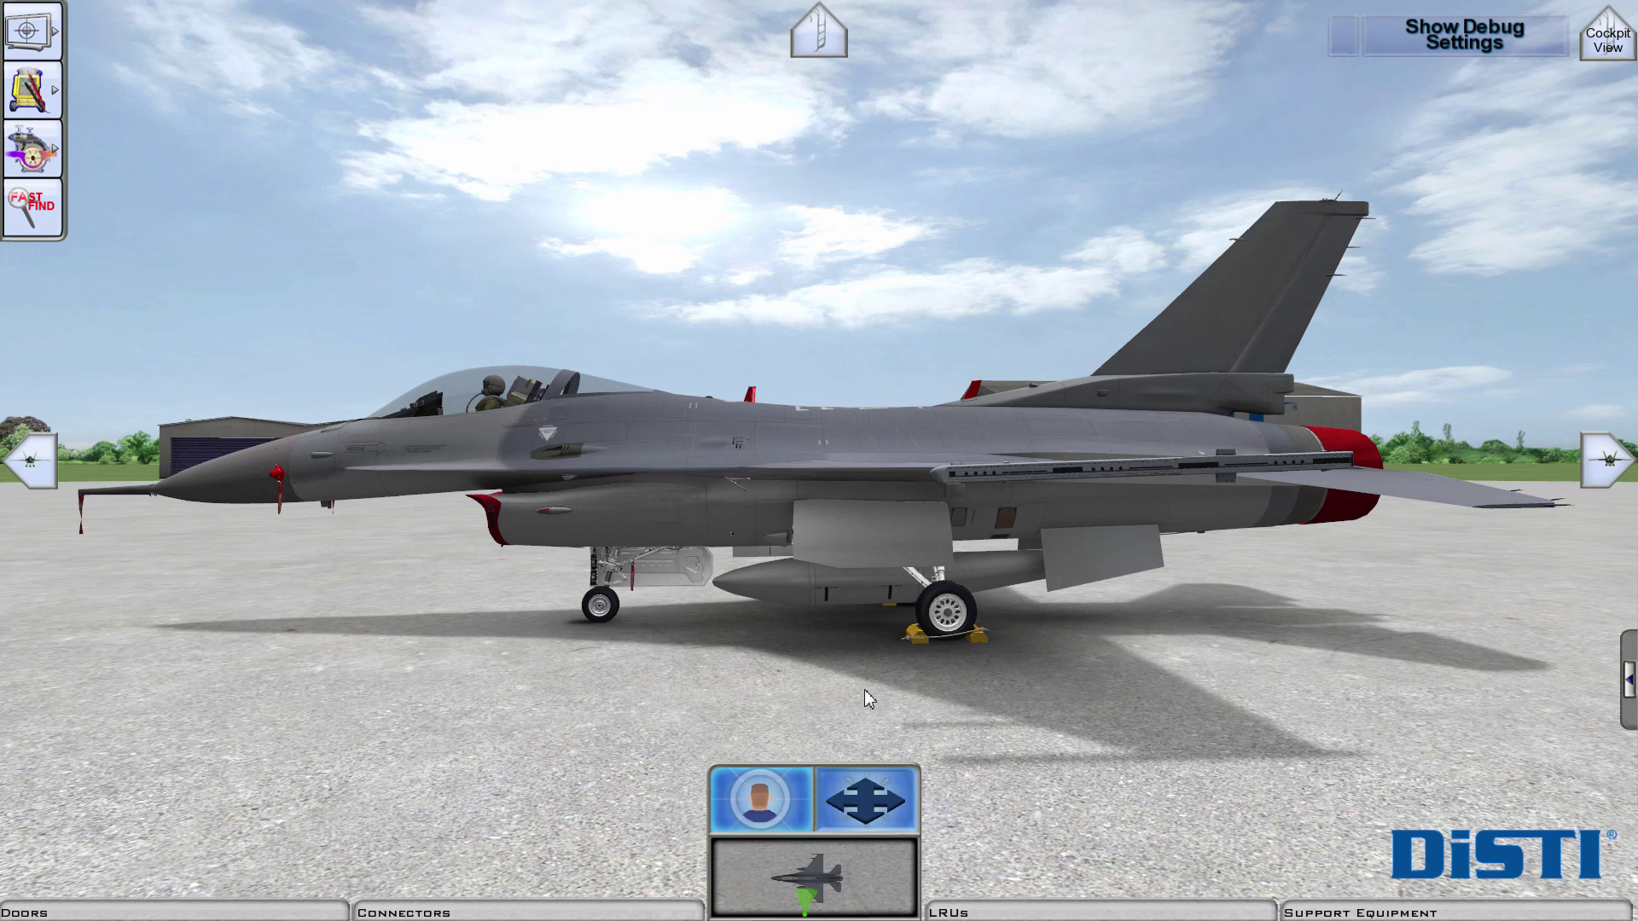
Step: Open Door 2318, seat the external power connector at its receptacle, close the door, and return to Test Driver
click(843, 783)
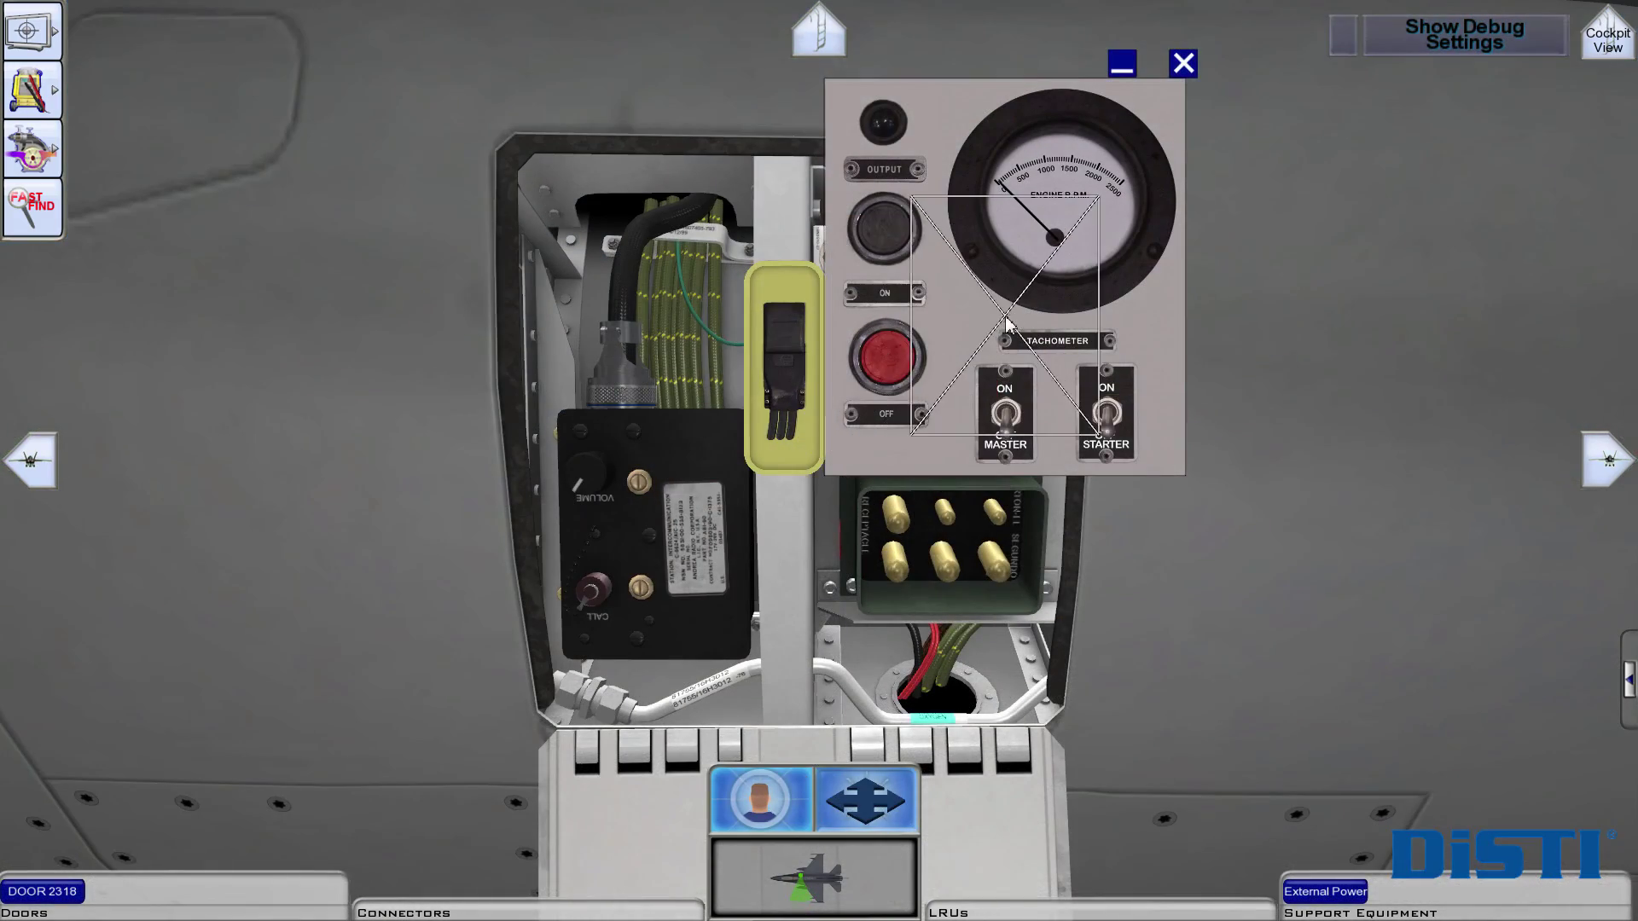
drag(1121, 418, 1024, 610)
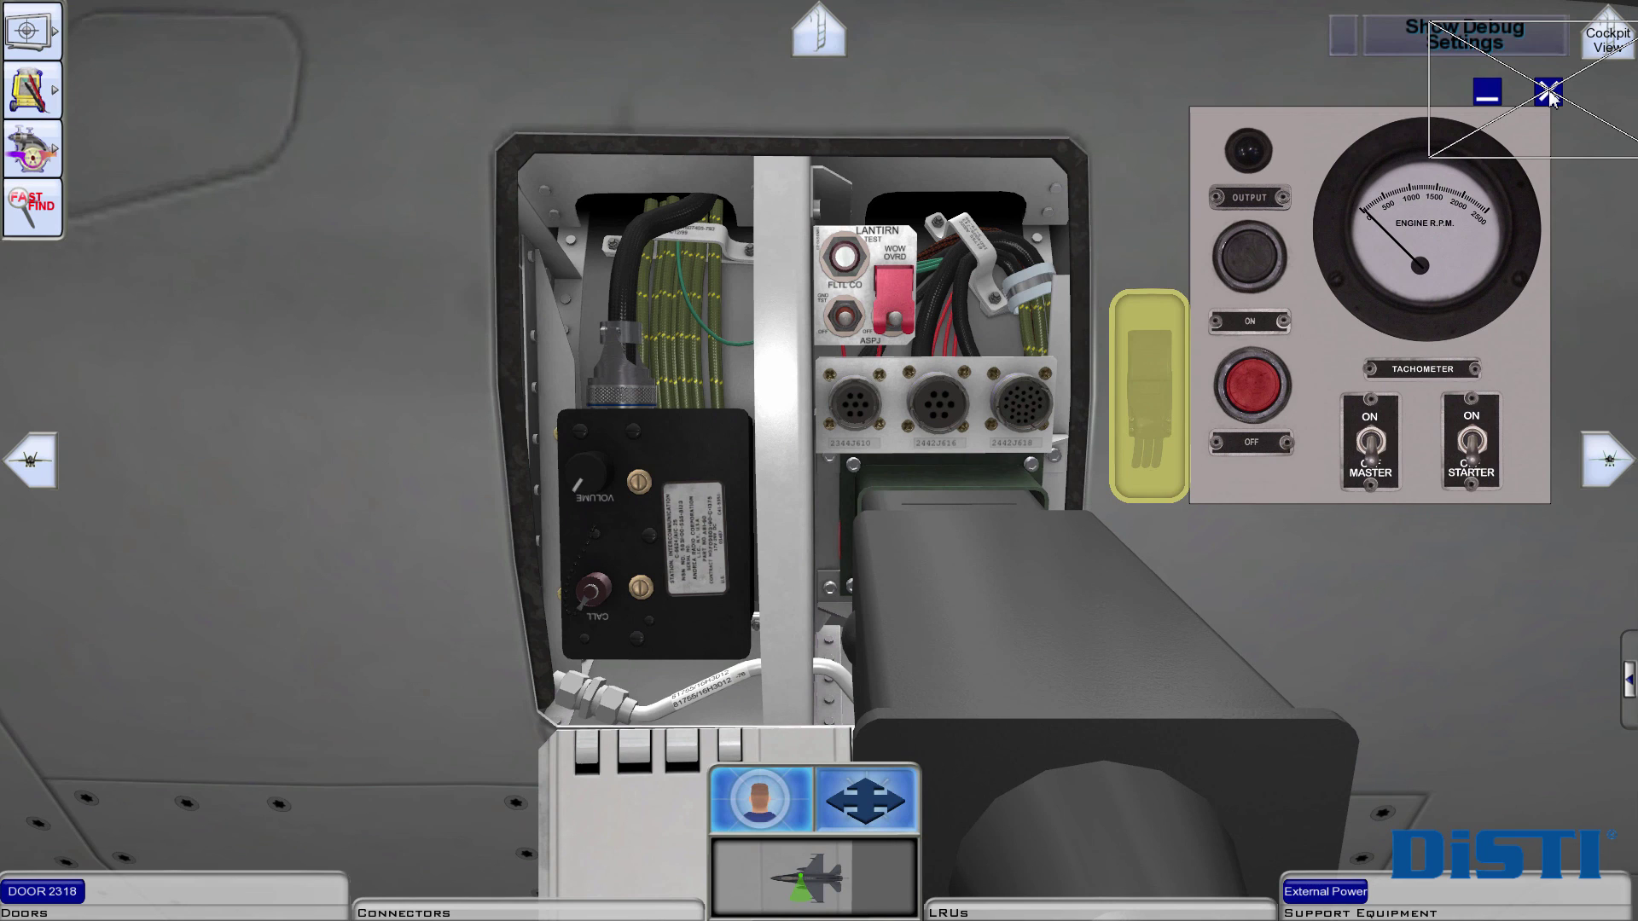
drag(1437, 232, 591, 802)
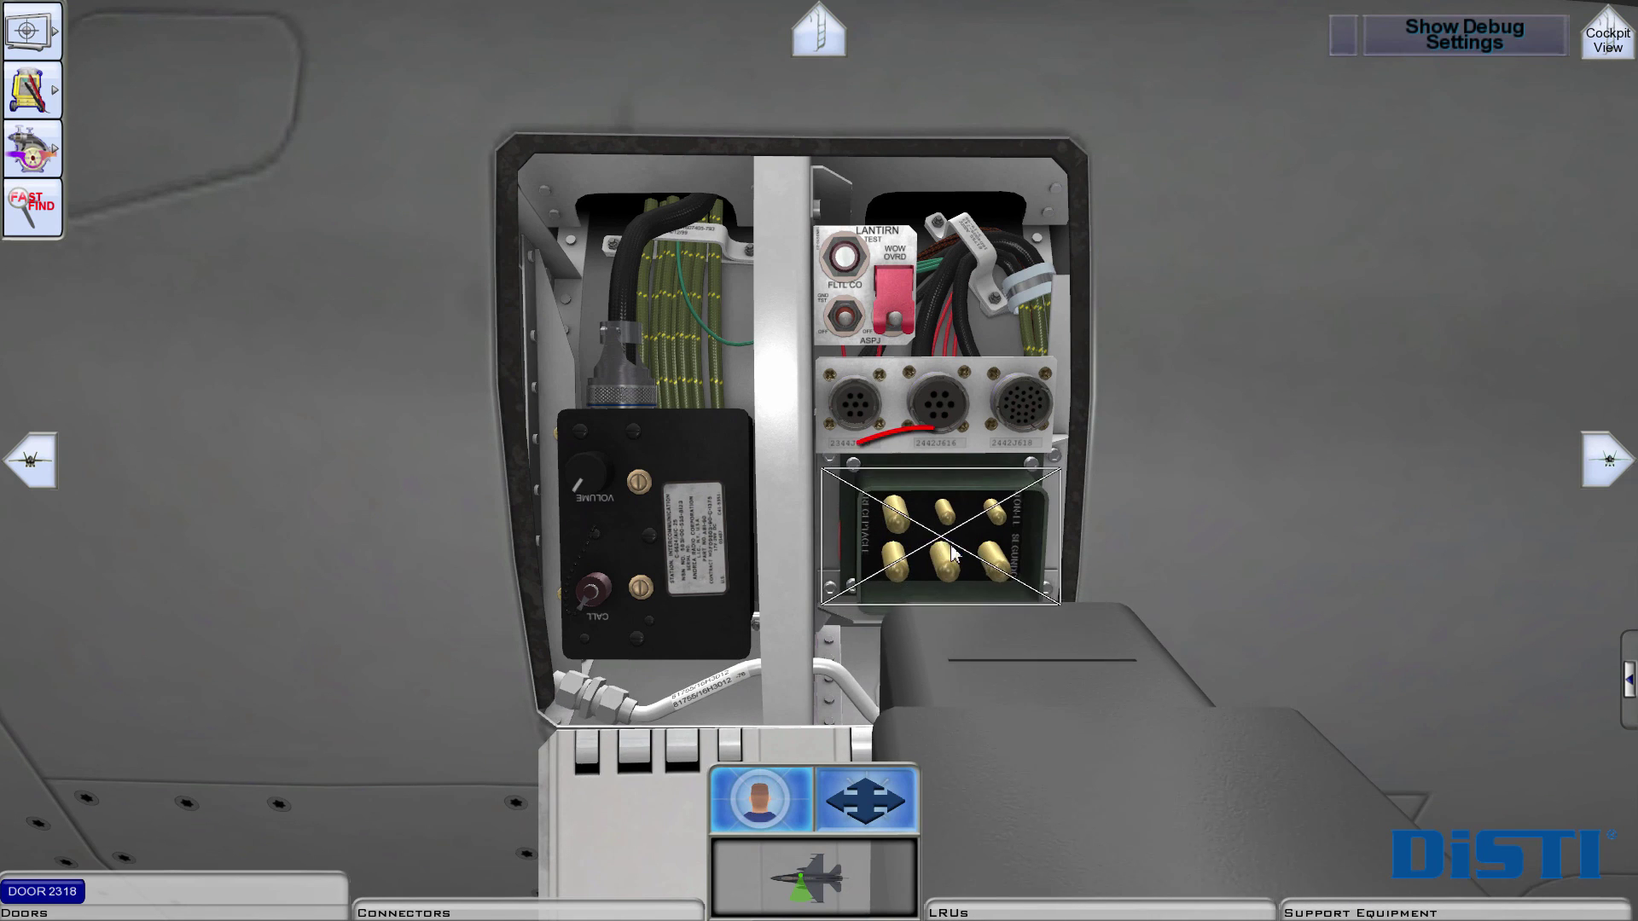
drag(952, 553, 949, 559)
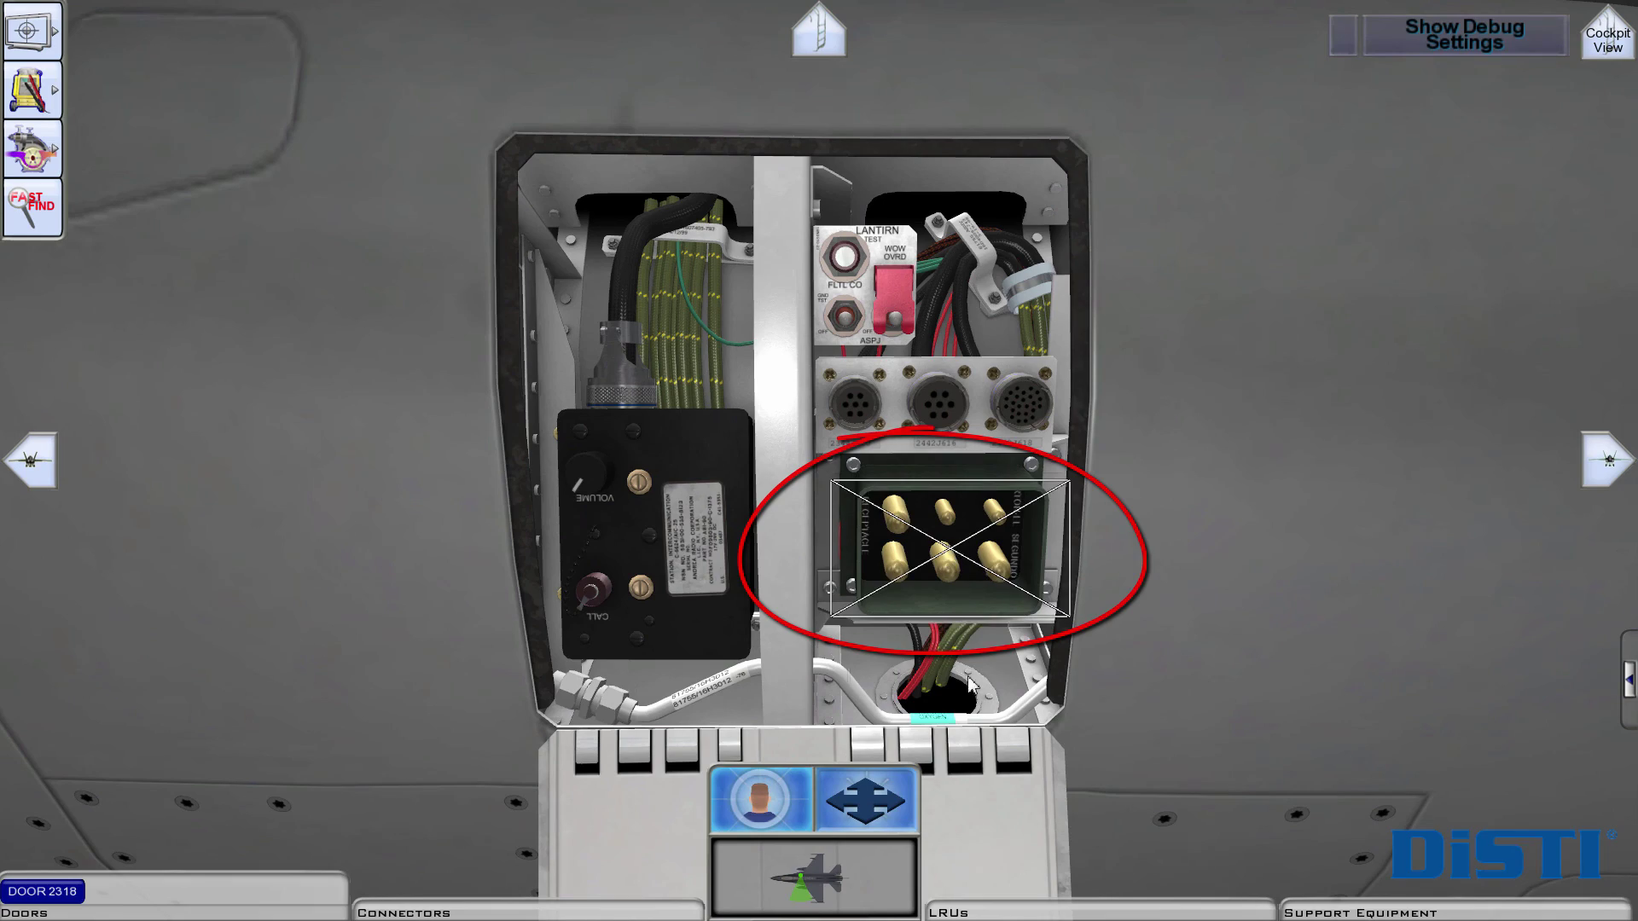
drag(989, 831, 1037, 558)
key(alt+Tab)
key(alt+Tab)
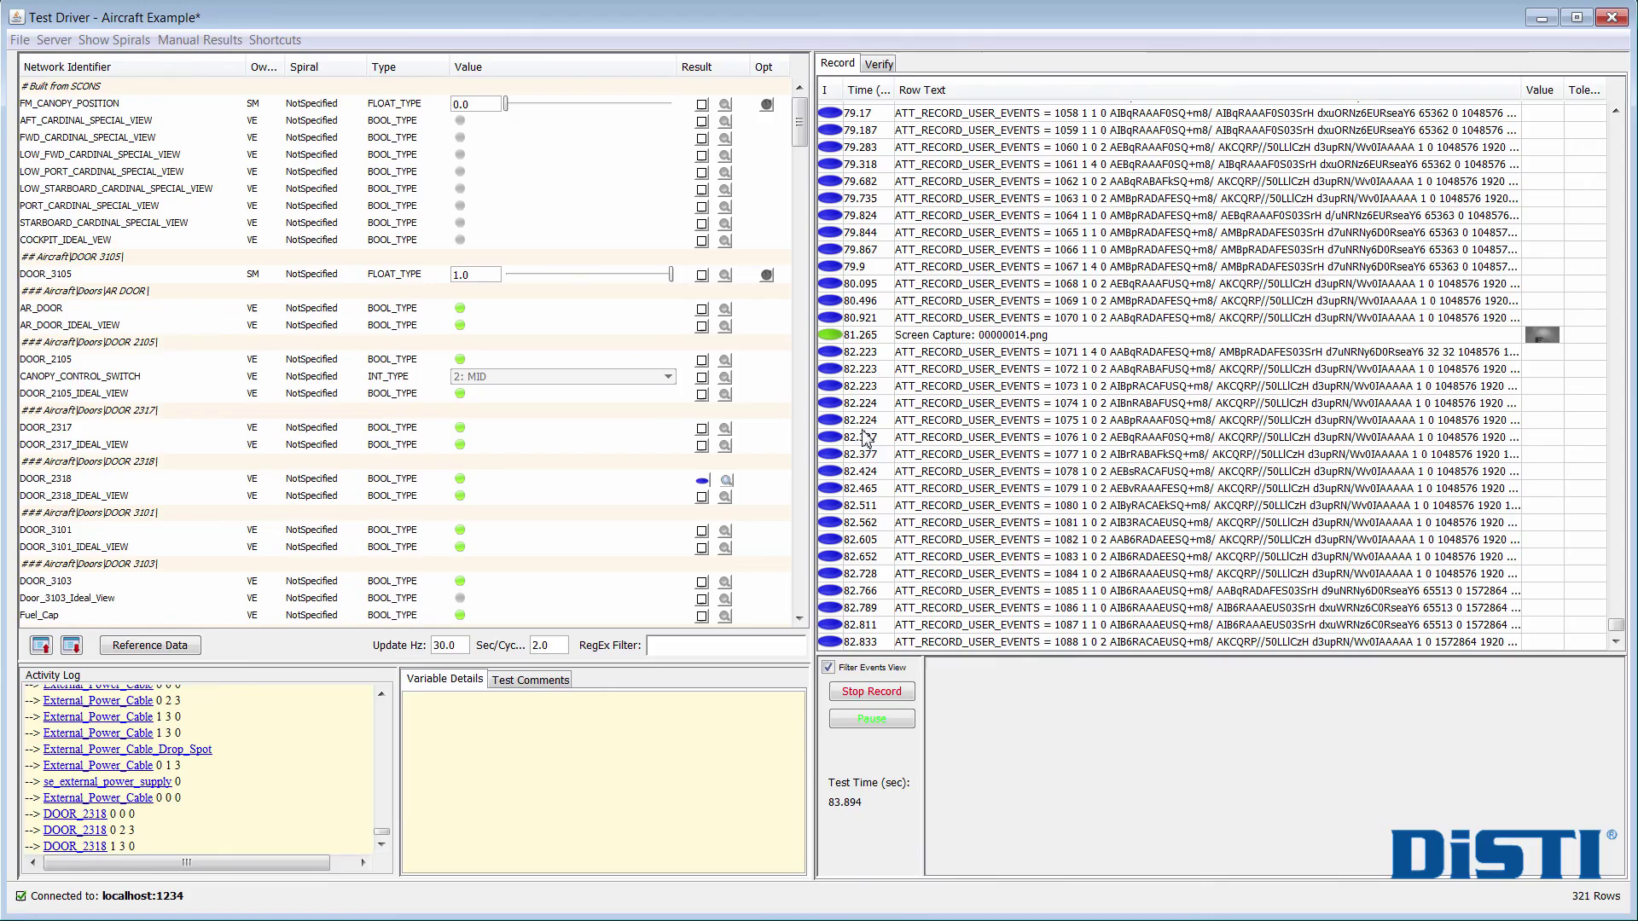
Step: Verify the door 2318 test, compare the first screen capture in an enlarged preview, and mark it Pass
key(ctrl+Home)
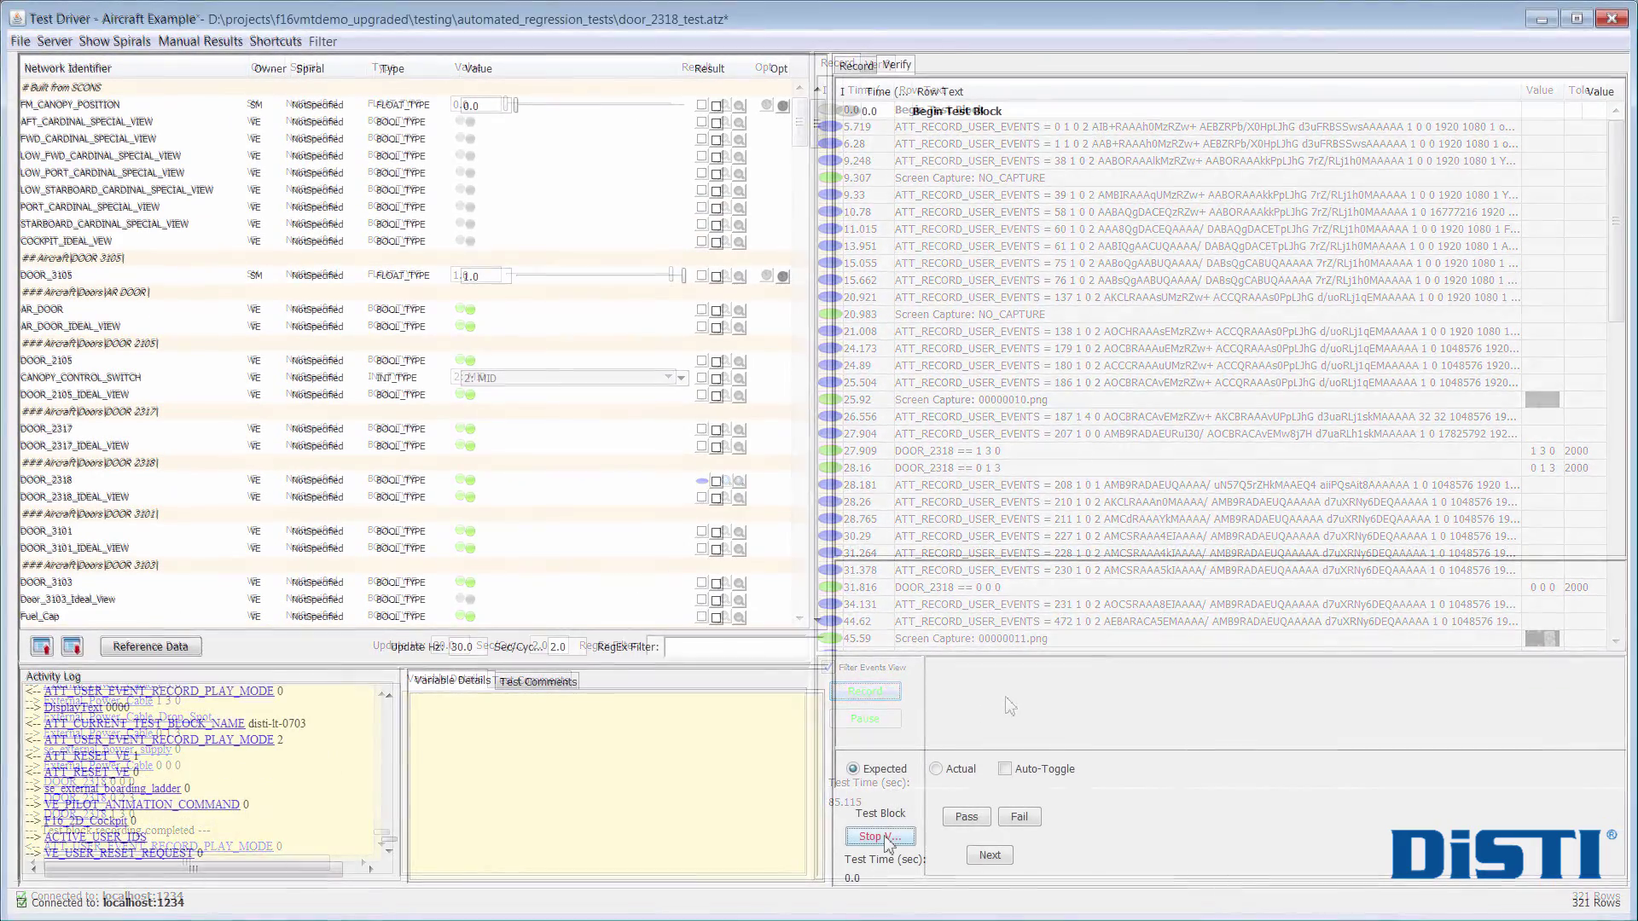
click(878, 835)
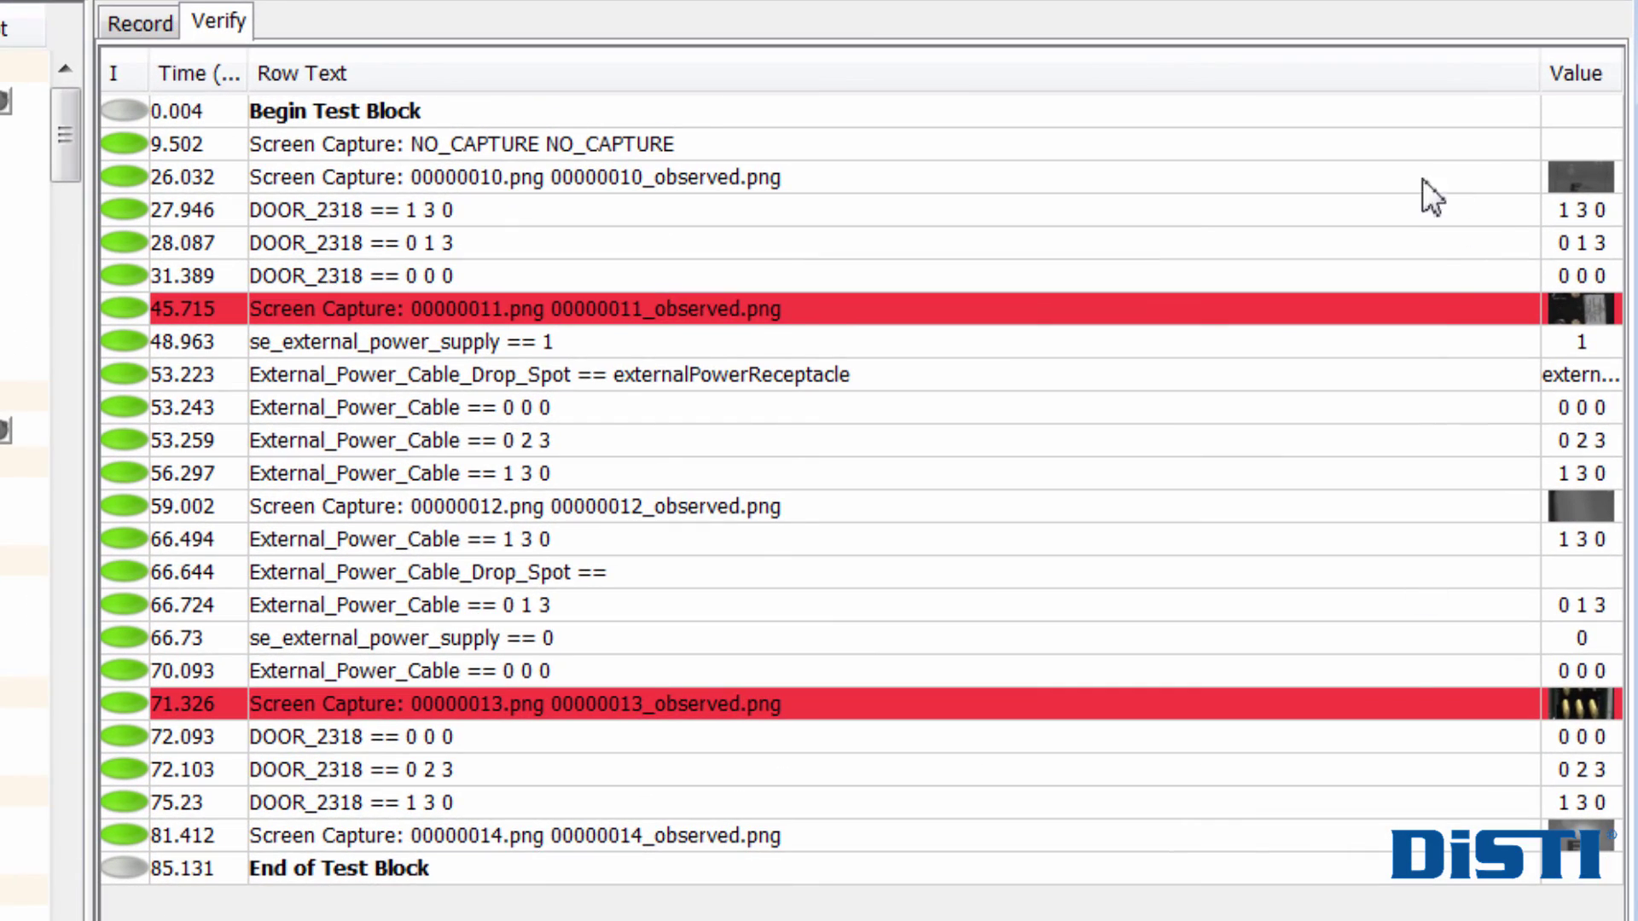
click(1402, 181)
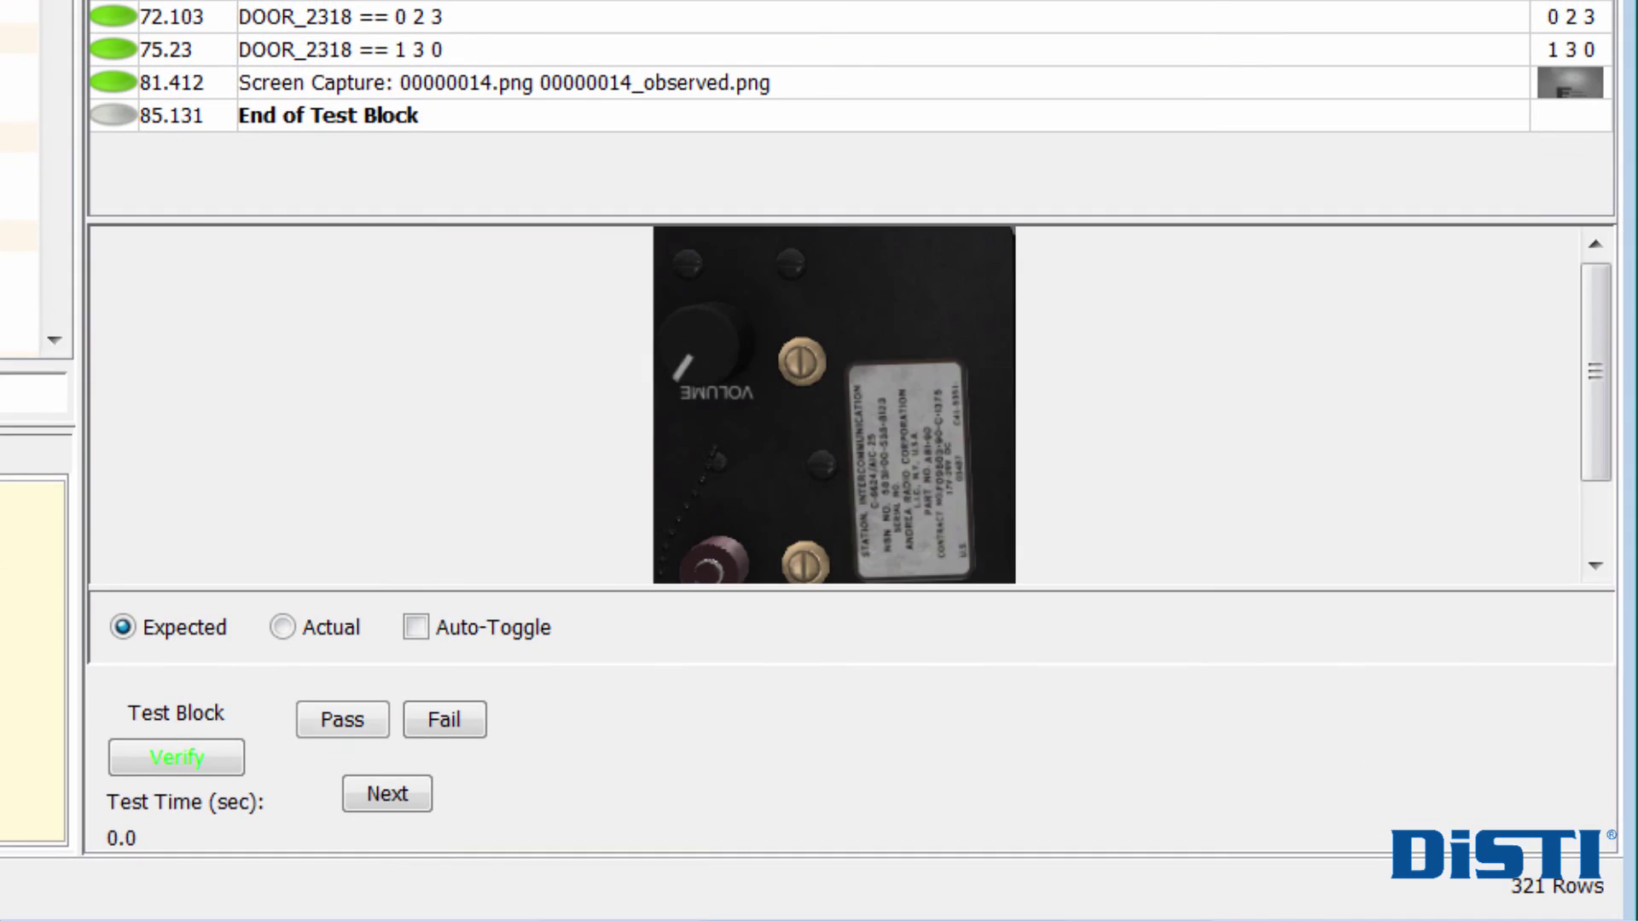
drag(1177, 219, 1185, 61)
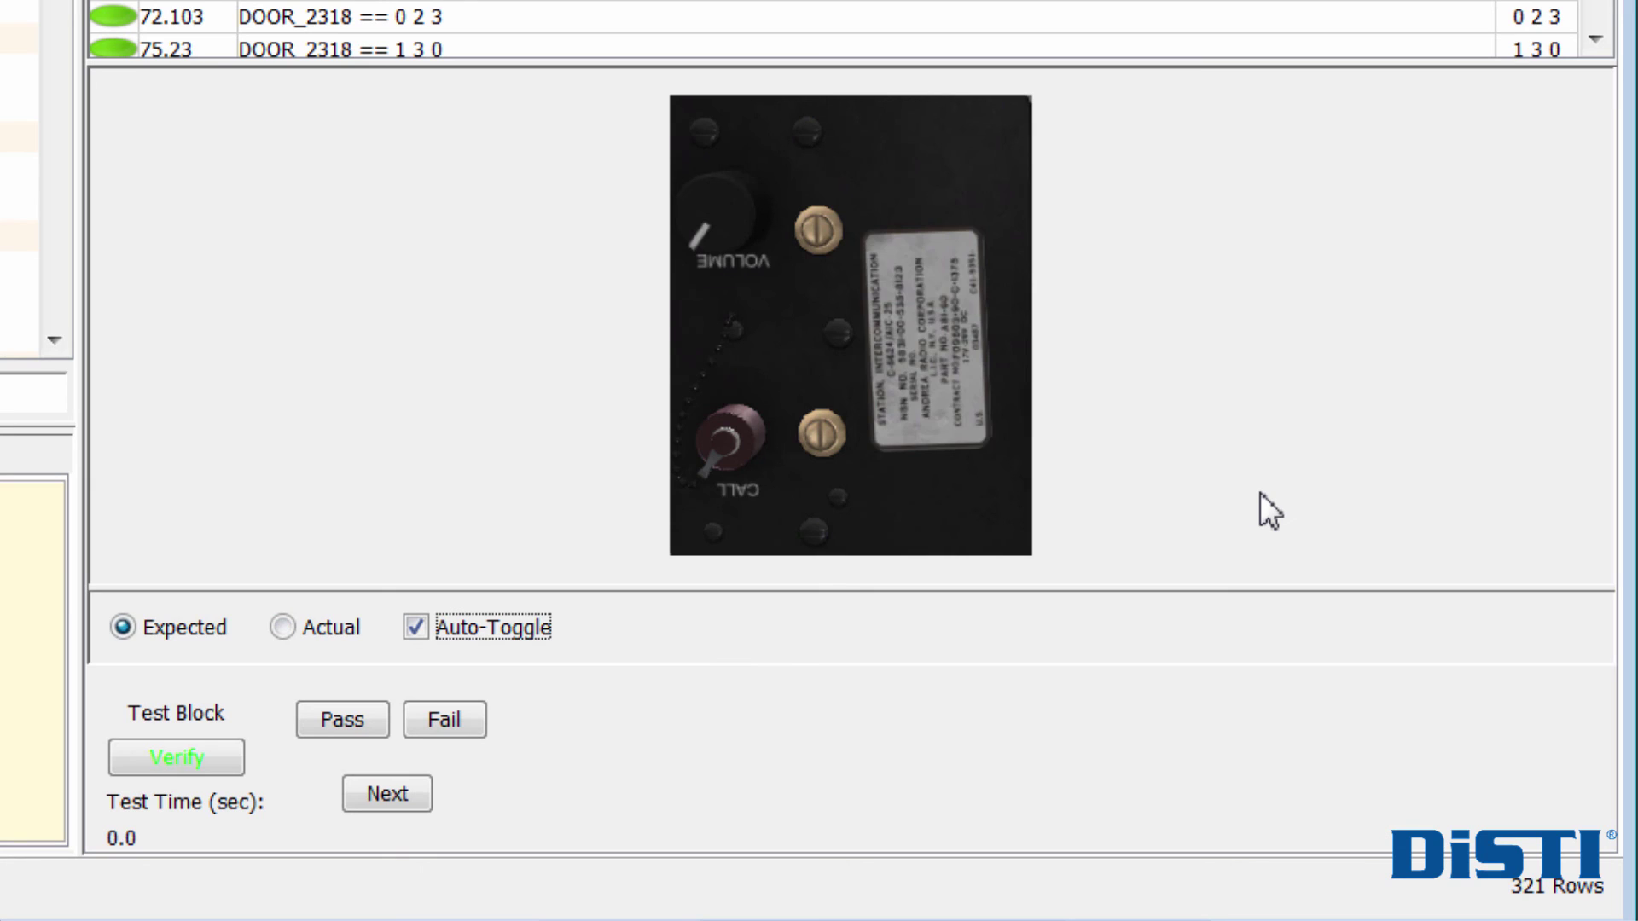
click(342, 719)
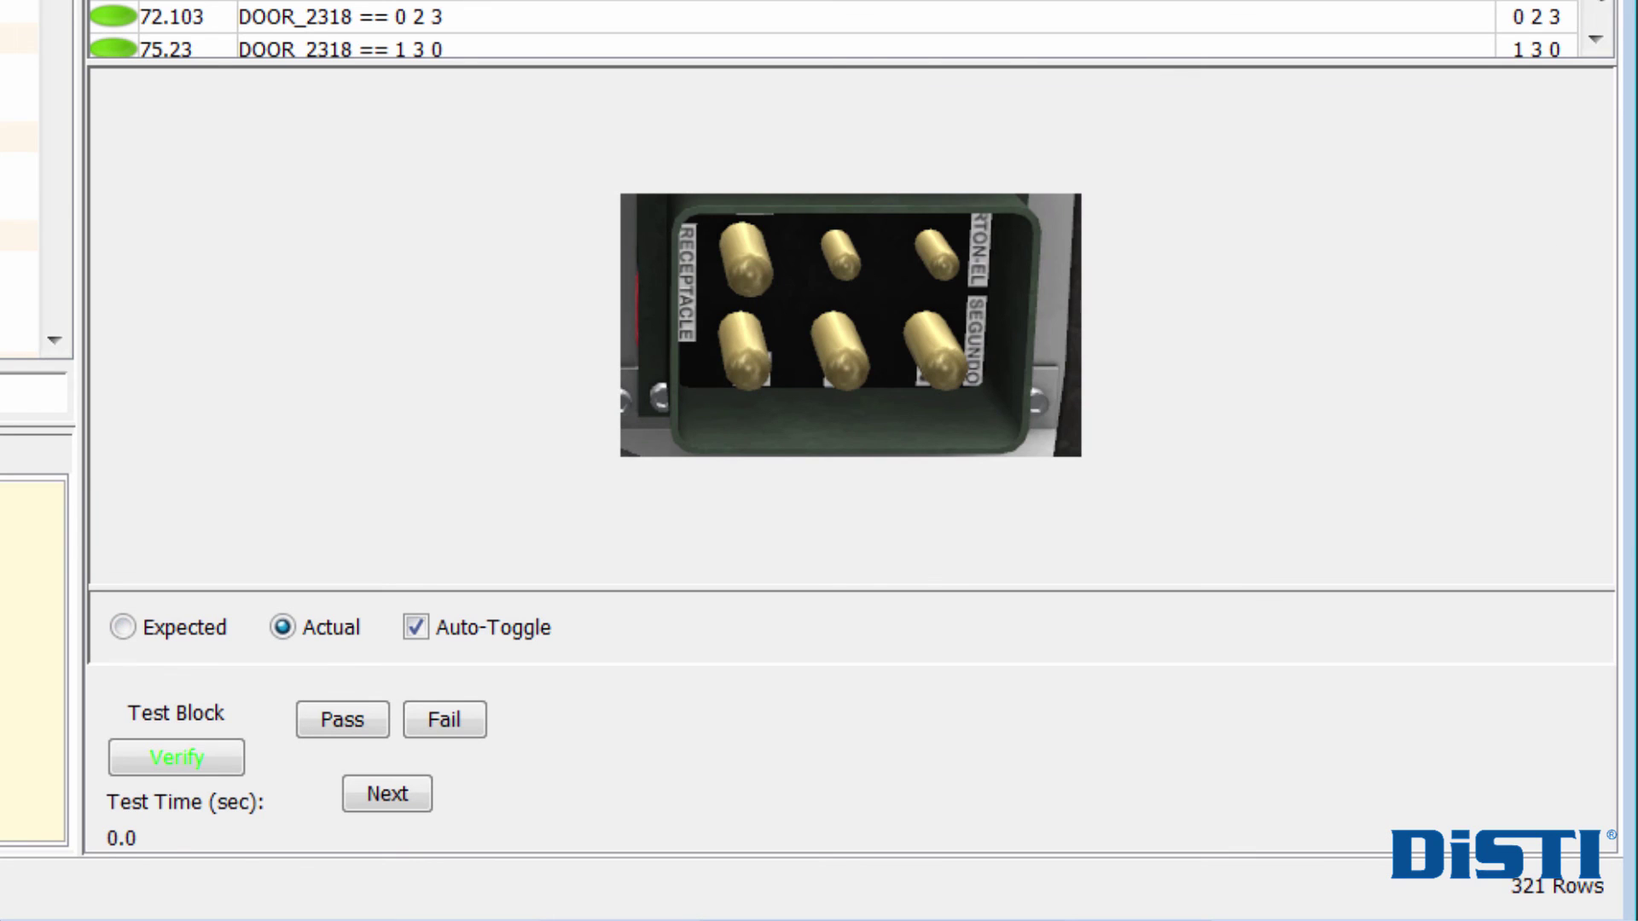
scroll(1601, 22, down, 2)
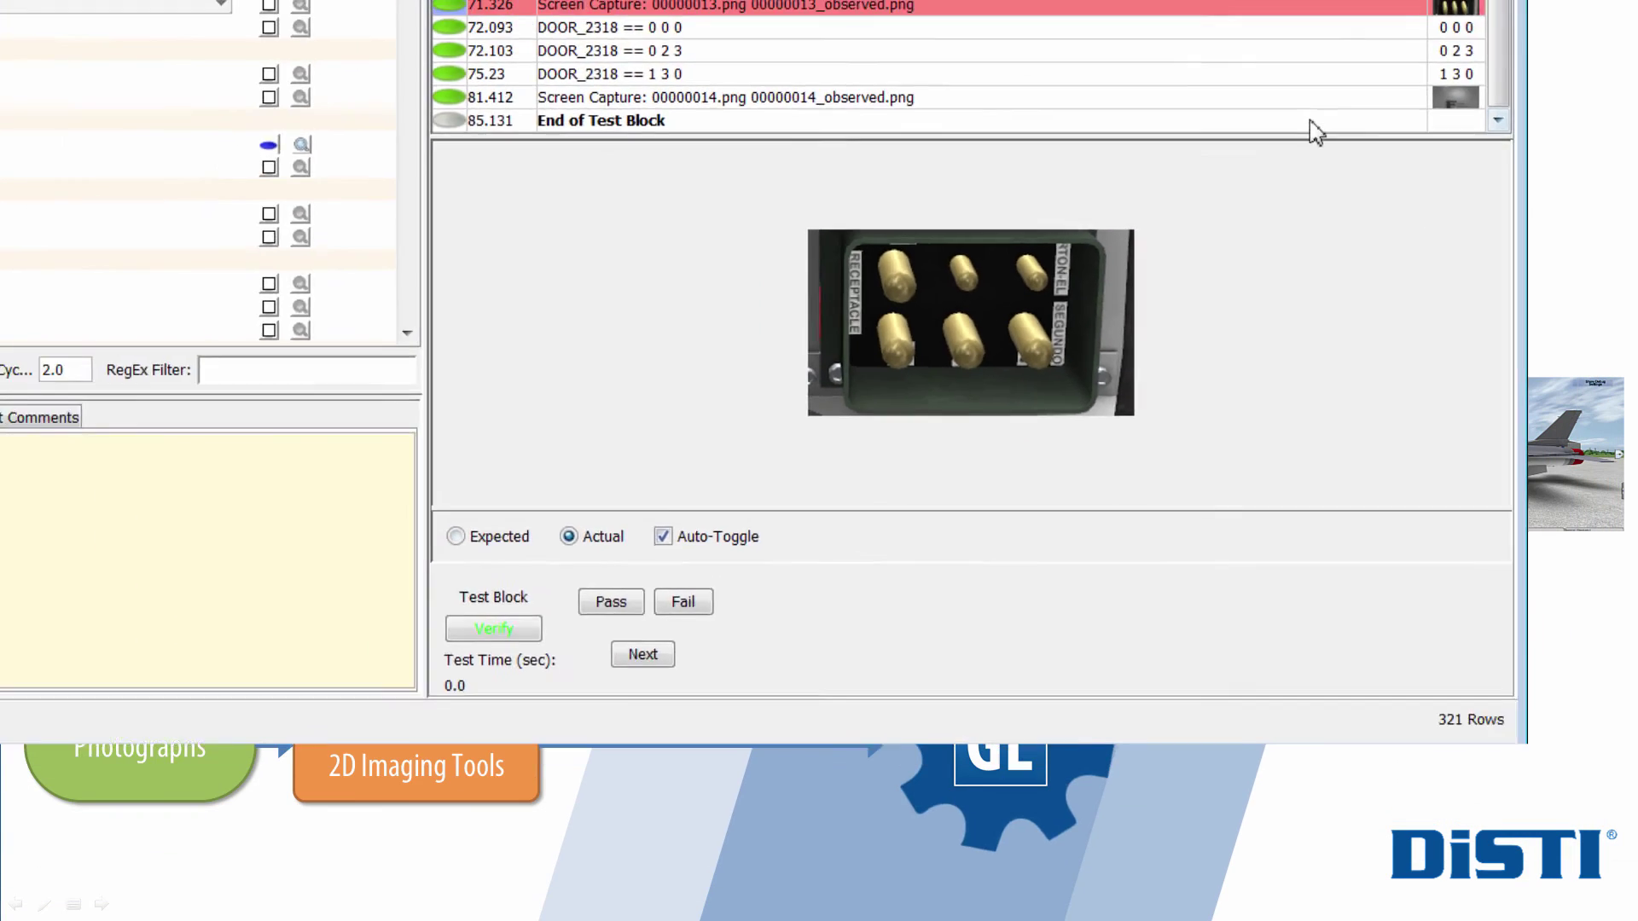